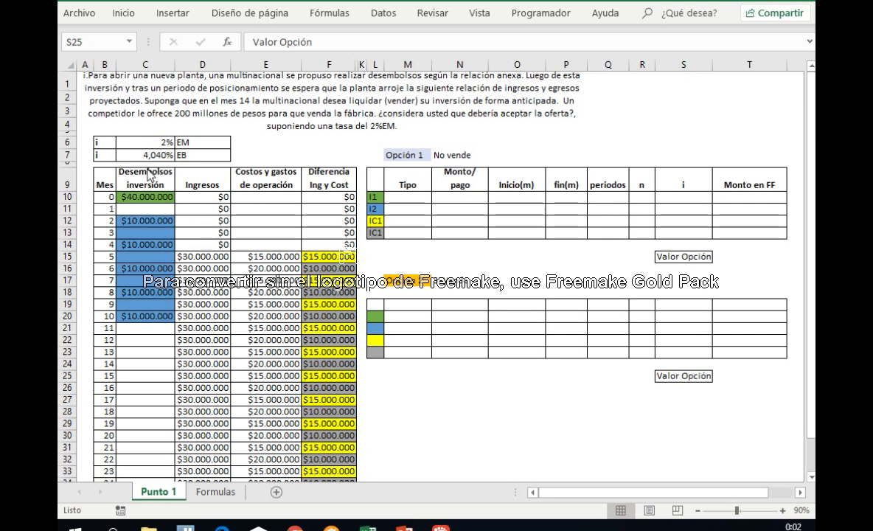
# Examine the monthly disbursement, income and operating cost columns, and trace the month column from month 0 through month 14.
pyautogui.moveTo(140, 162); pyautogui.dragTo(168, 319)
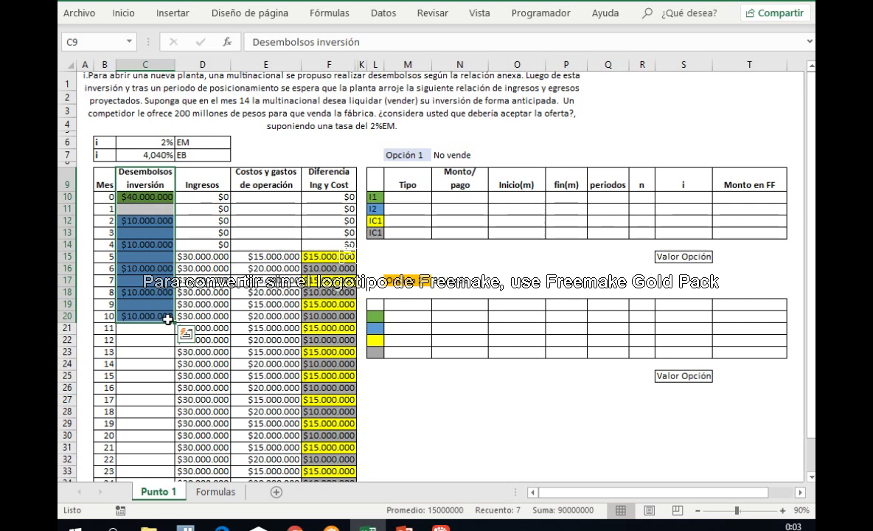
pyautogui.moveTo(203, 65); pyautogui.dragTo(244, 63)
pyautogui.moveTo(203, 184); pyautogui.dragTo(265, 350)
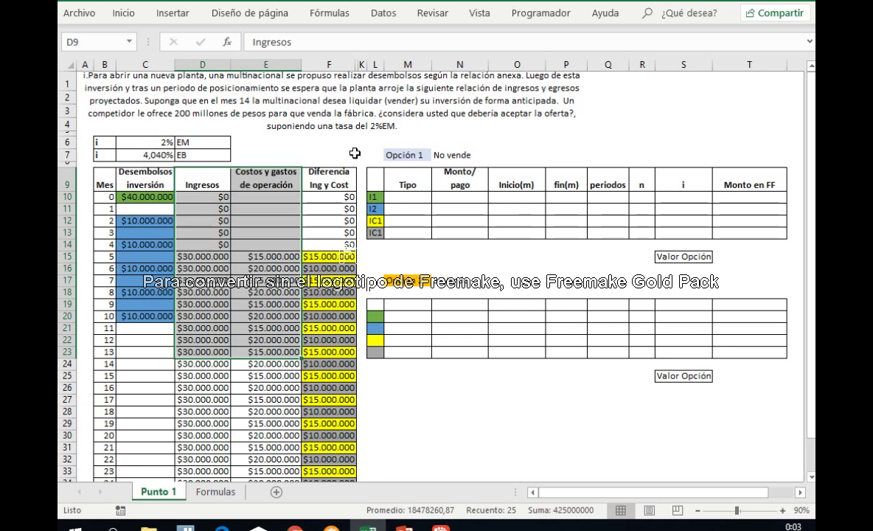
pyautogui.click(108, 175)
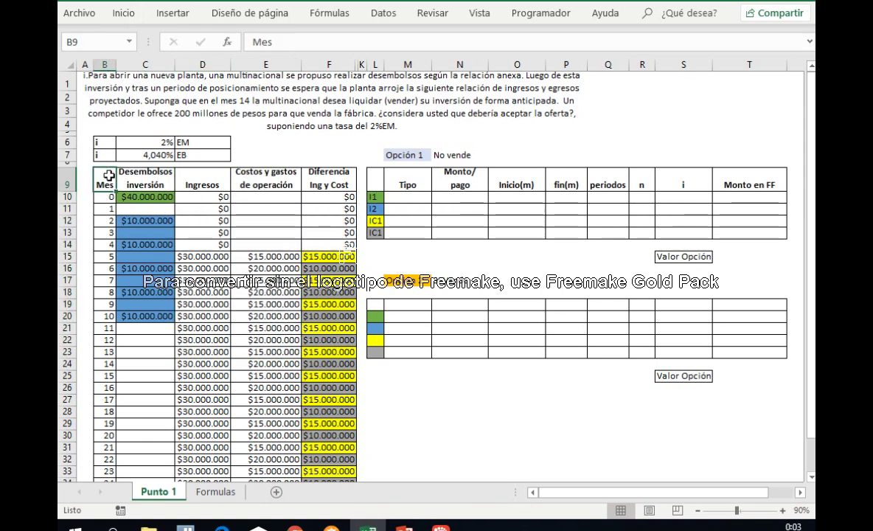
pyautogui.hotkey('ctrl', 'Down')
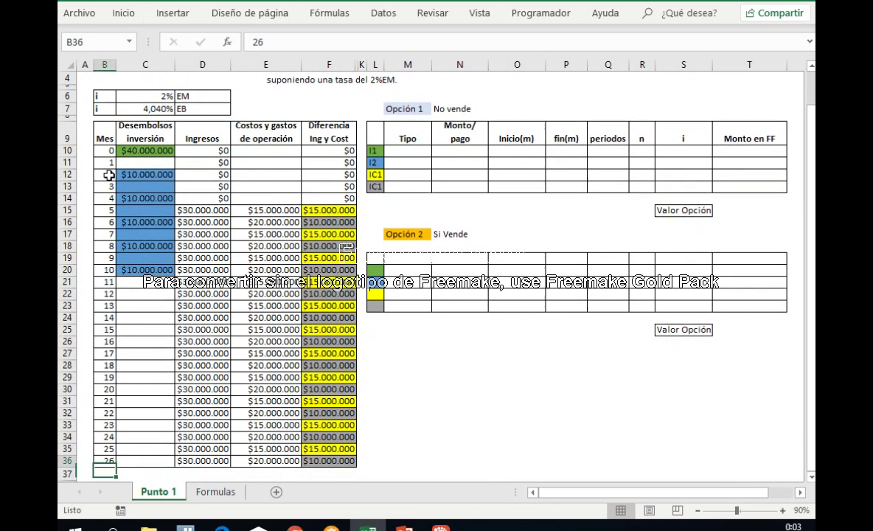
pyautogui.hotkey('ctrl', 'Up')
pyautogui.press('Up')
pyautogui.scroll(1, 108, 175)
pyautogui.press('Down')
pyautogui.press('Down')
pyautogui.press('Down')
pyautogui.press('Down')
pyautogui.press('Down')
pyautogui.press('Down')
pyautogui.press('Down')
pyautogui.press('Down')
pyautogui.press('Down')
pyautogui.press('Down')
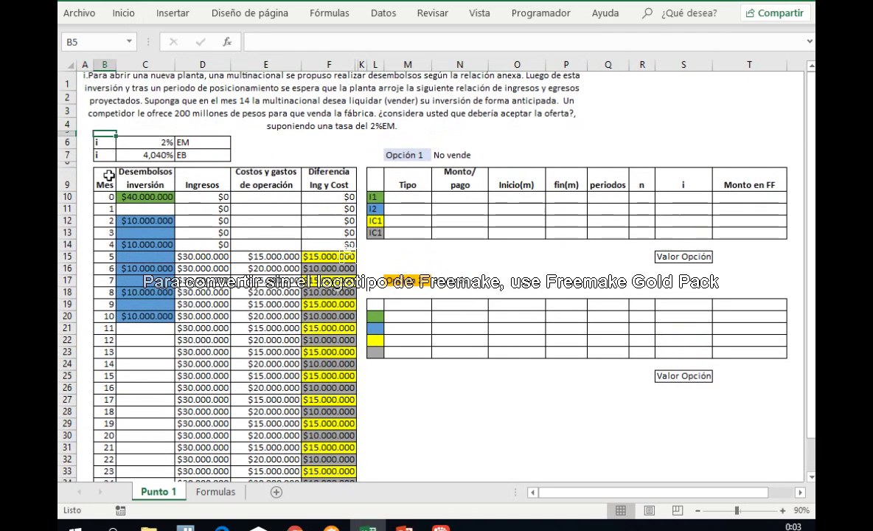
pyautogui.press('Down')
pyautogui.press('Down')
pyautogui.press('Down')
pyautogui.press('Down')
pyautogui.press('Down')
pyautogui.press('Down')
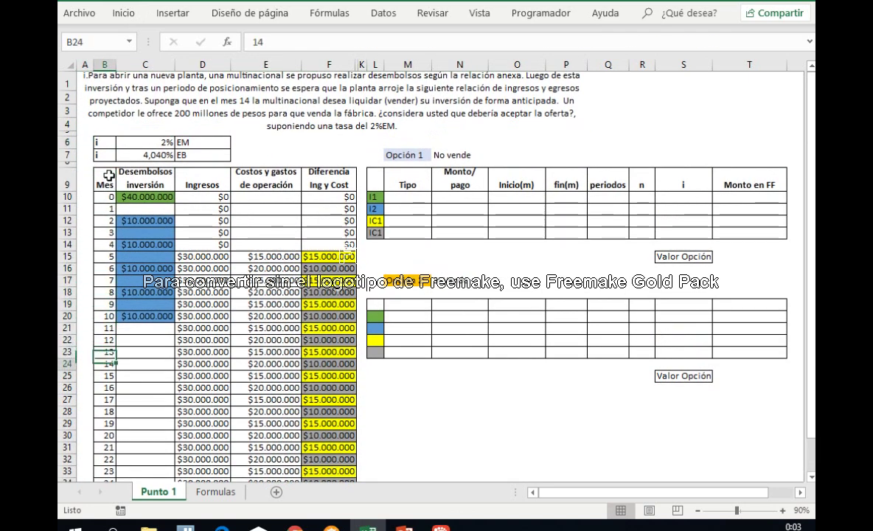
pyautogui.hotkey('shift', 'space')
pyautogui.press('Up')
pyautogui.press('Up')
pyautogui.press('Up')
pyautogui.press('Up')
pyautogui.press('Up')
pyautogui.press('Up')
pyautogui.press('Up')
pyautogui.press('Up')
pyautogui.press('Up')
pyautogui.press('Up')
pyautogui.press('Up')
pyautogui.press('Up')
pyautogui.press('Up')
pyautogui.press('Up')
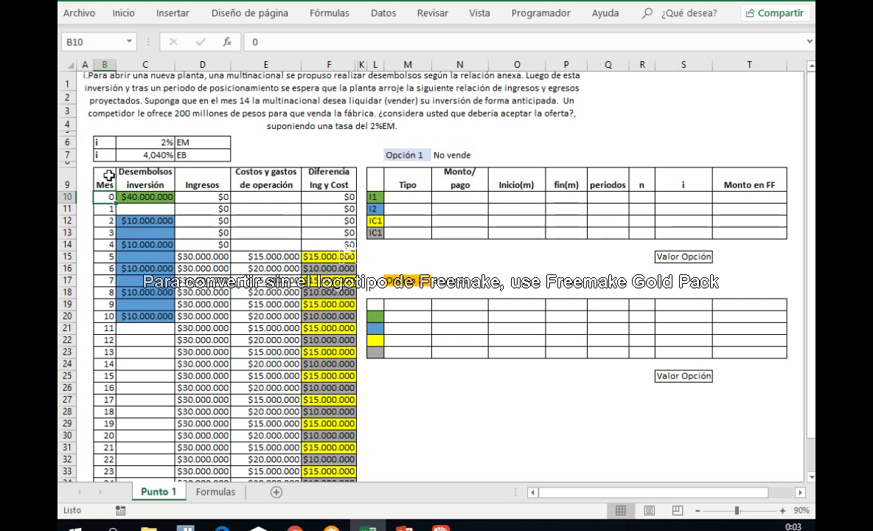
# Review the monthly (EM) and bimonthly (EB) interest rates and inspect the rate conversion formula in C7.
pyautogui.click(164, 142)
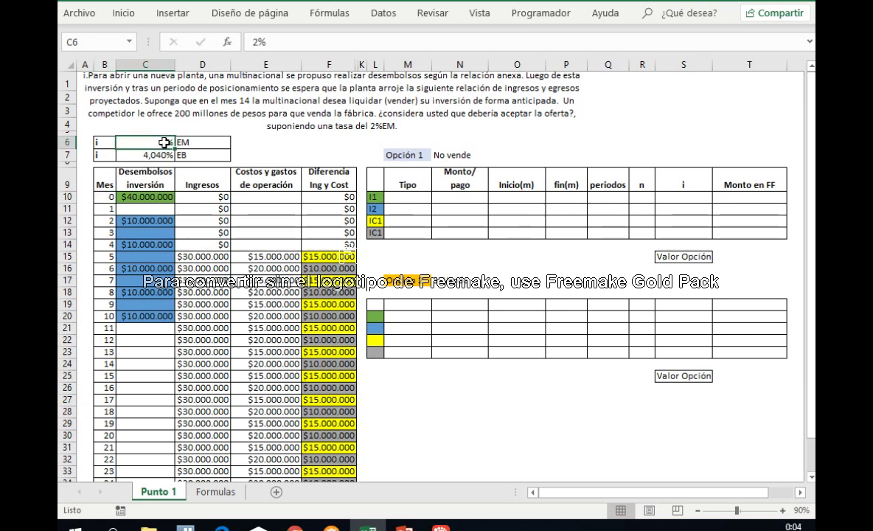
pyautogui.click(106, 143)
pyautogui.moveTo(106, 143); pyautogui.dragTo(210, 135)
pyautogui.click(190, 141)
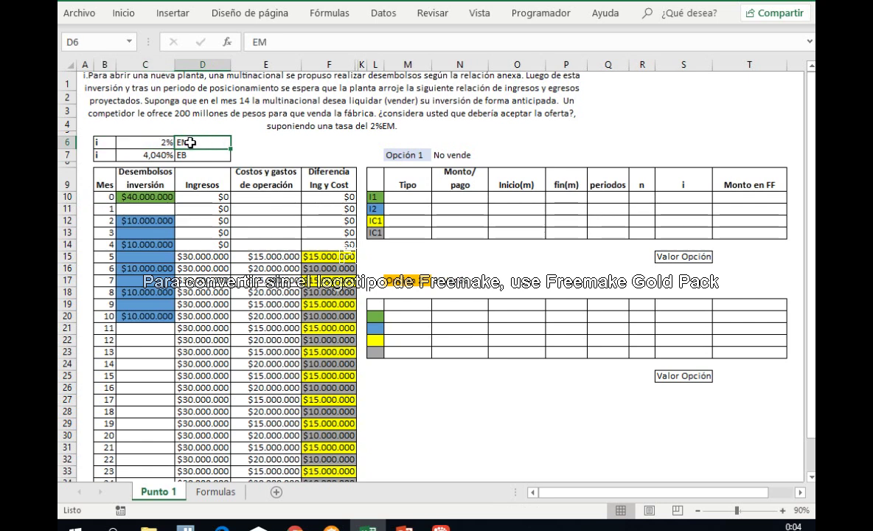
pyautogui.click(163, 155)
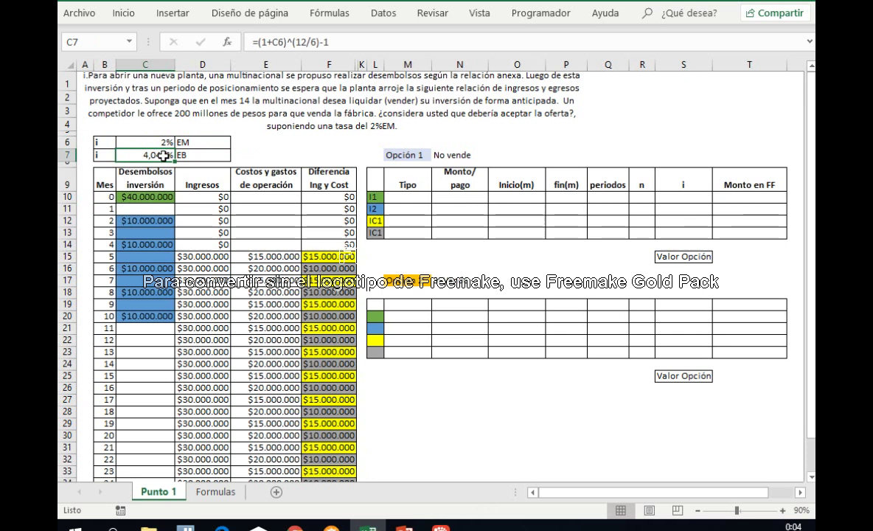
pyautogui.click(108, 143)
pyautogui.moveTo(108, 142); pyautogui.dragTo(219, 153)
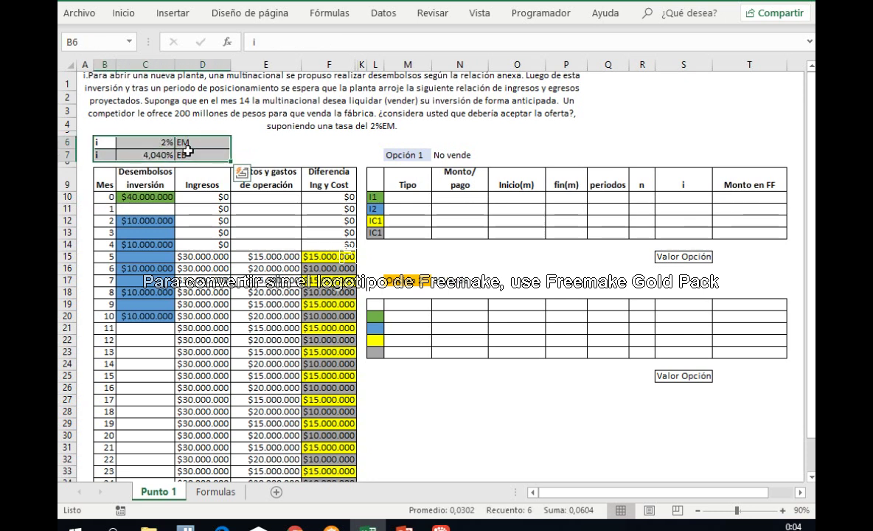
pyautogui.click(219, 152)
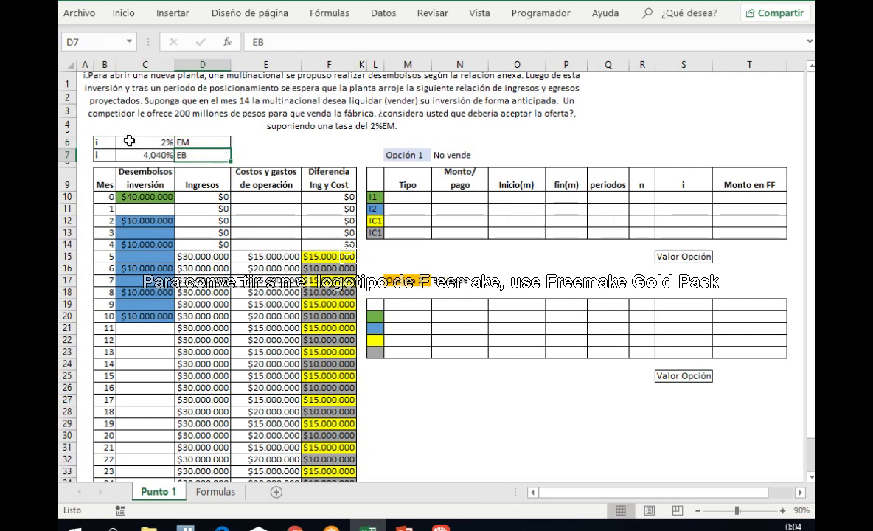
pyautogui.moveTo(103, 141); pyautogui.dragTo(194, 154)
pyautogui.doubleClick(161, 154)
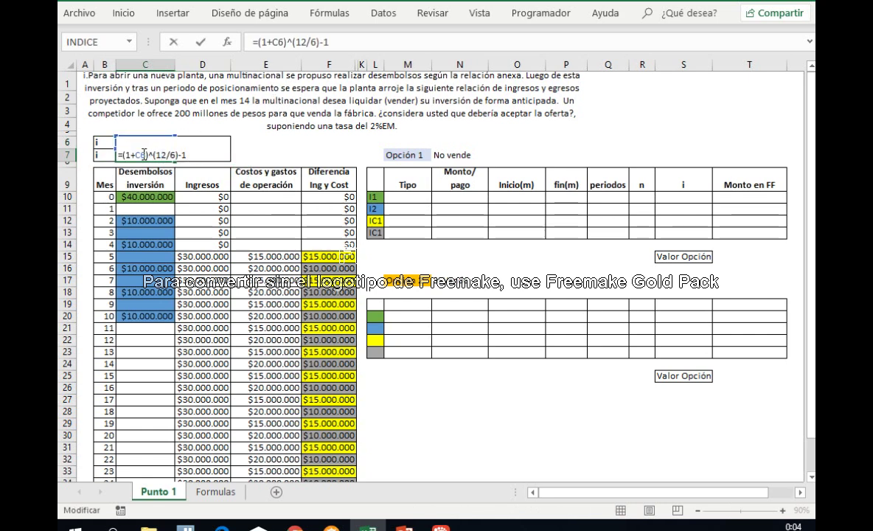
pyautogui.press('Escape')
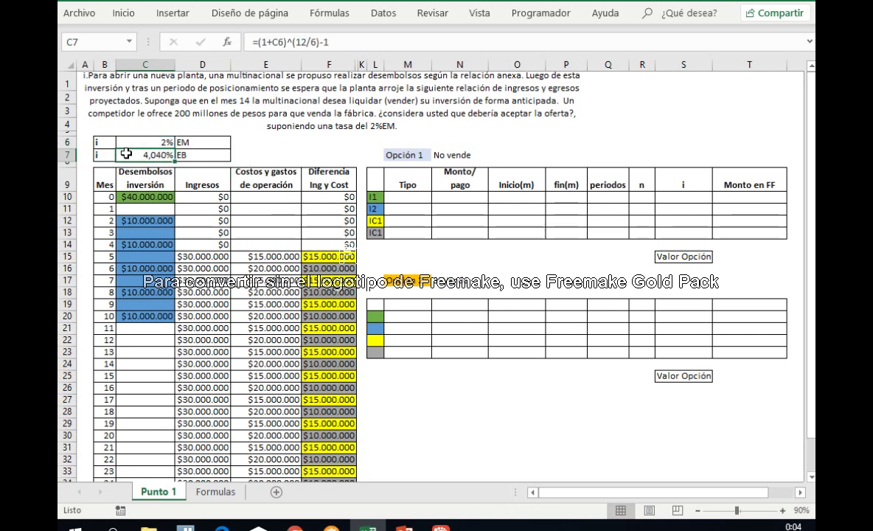
# Make rows 6 and 7 taller and inspect the bimonthly rate formula in C7 with its reference to C6.
pyautogui.moveTo(66, 157)
pyautogui.mouseDown()
pyautogui.moveTo(68, 167)
pyautogui.moveTo(76, 156)
pyautogui.mouseUp()
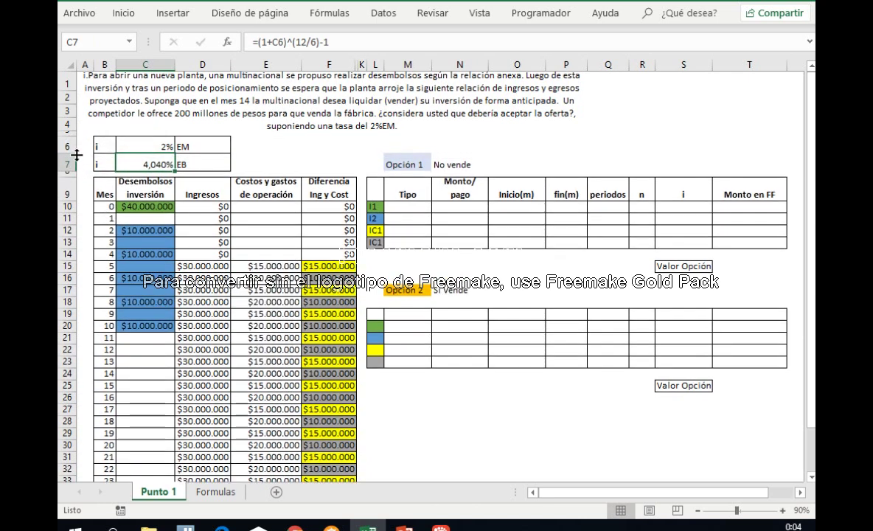
pyautogui.doubleClick(136, 163)
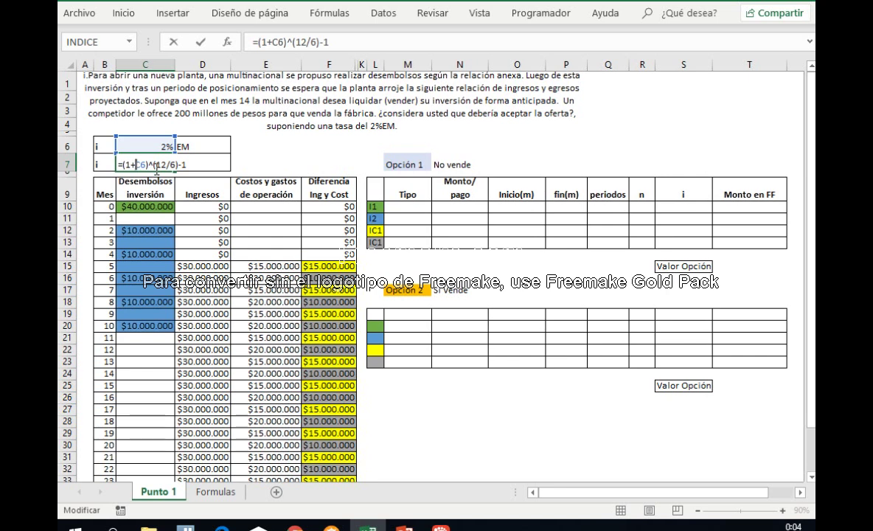
pyautogui.hotkey('ctrl', 'Return')
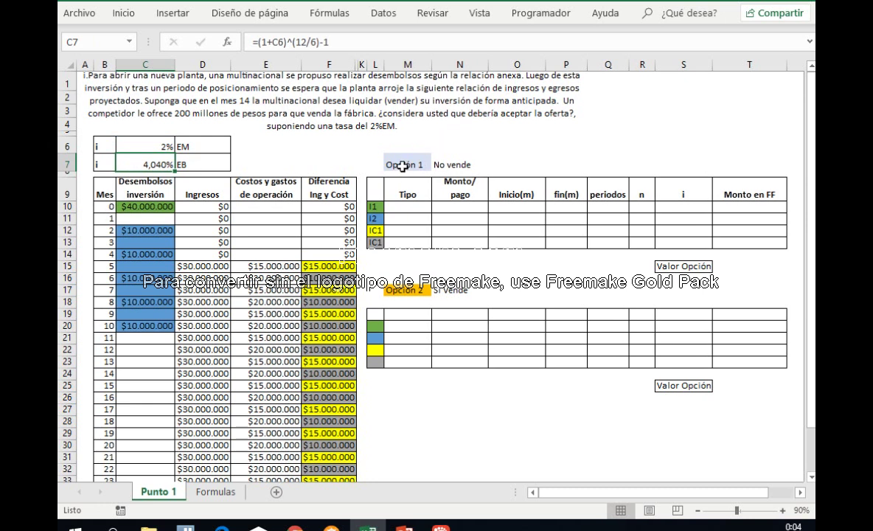
# Compare the Opción 1 (No vende) and Opción 2 (Si Vende) headings with the full cash-flow table and its range through month 14.
pyautogui.moveTo(401, 164); pyautogui.dragTo(453, 159)
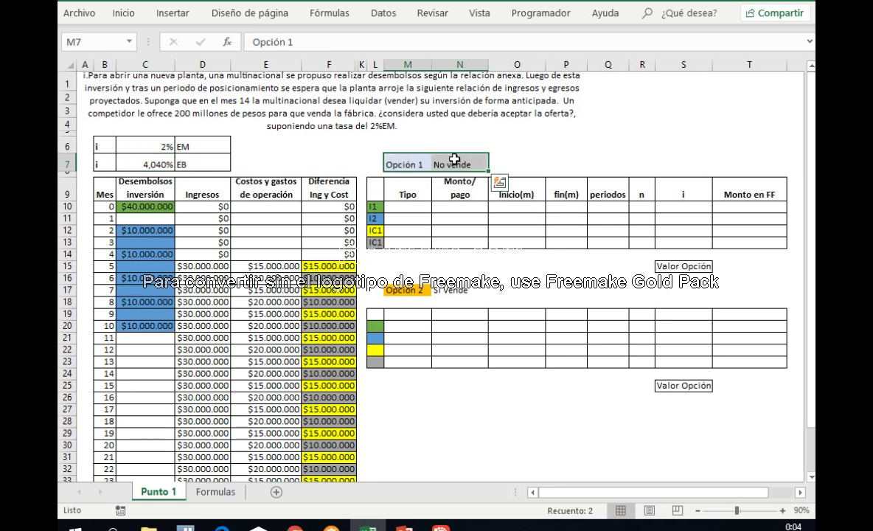
pyautogui.moveTo(391, 289); pyautogui.dragTo(451, 289)
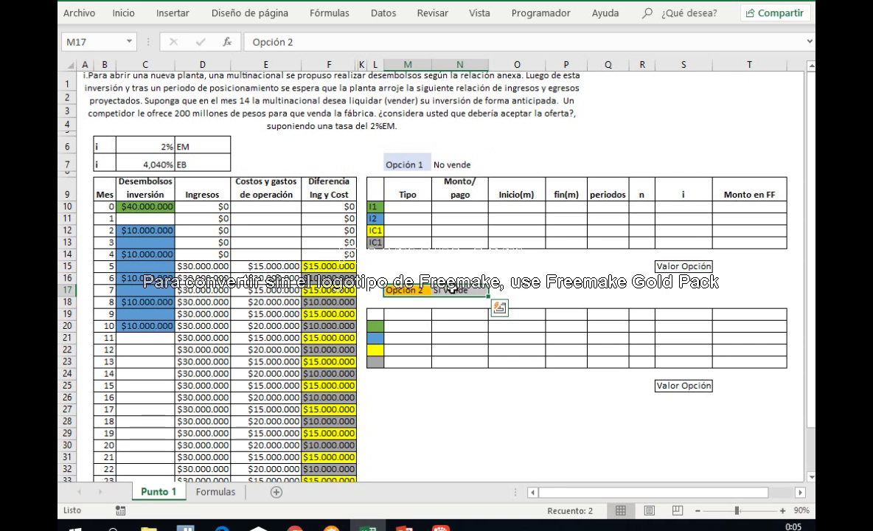
pyautogui.moveTo(388, 164); pyautogui.dragTo(450, 164)
pyautogui.moveTo(104, 193); pyautogui.dragTo(338, 454)
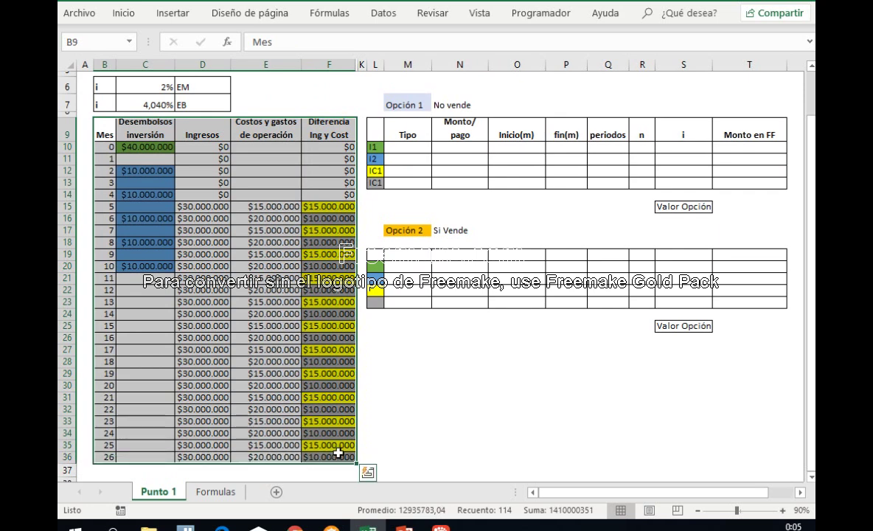
pyautogui.moveTo(425, 229); pyautogui.dragTo(465, 229)
pyautogui.moveTo(98, 128); pyautogui.dragTo(330, 309)
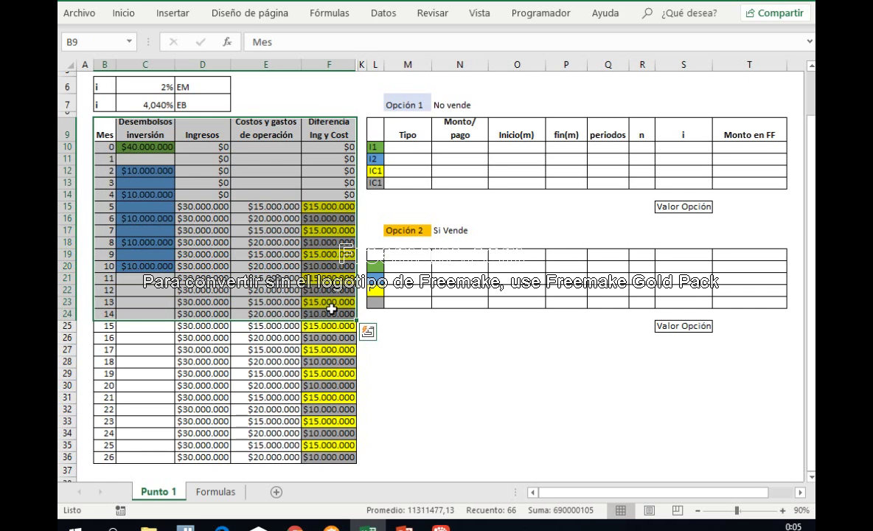
pyautogui.scroll(2, 331, 309)
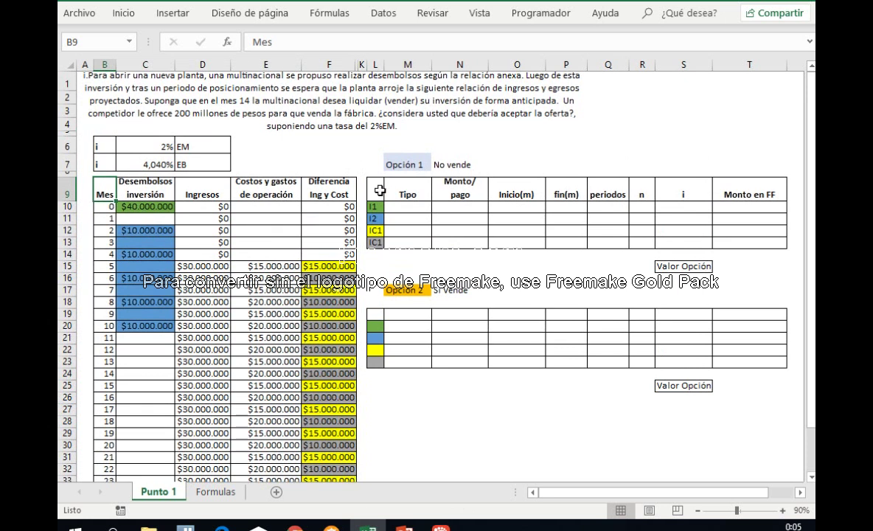
# Narrow column S, which holds the interest rate in the option tables.
pyautogui.moveTo(712, 65); pyautogui.dragTo(683, 78)
pyautogui.click(734, 190)
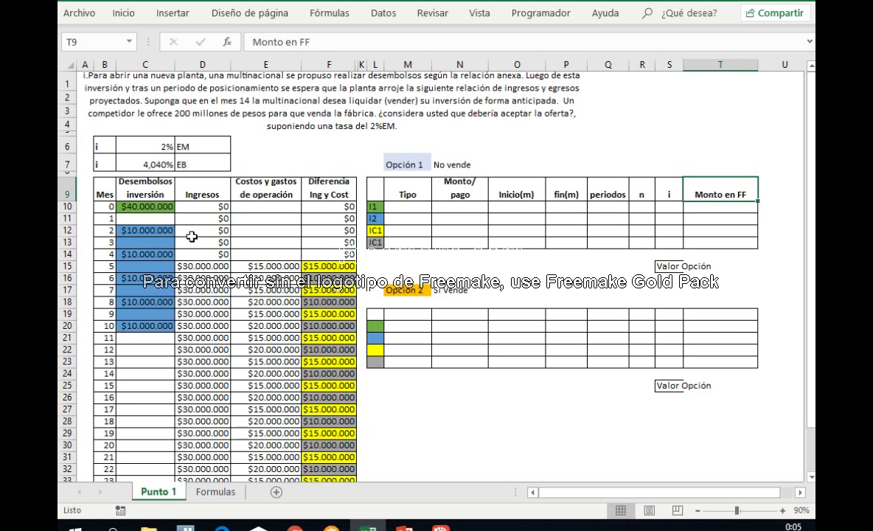
# Enter Monto as the Tipo of the initial investment I1 in the Opción 1 table.
pyautogui.click(147, 206)
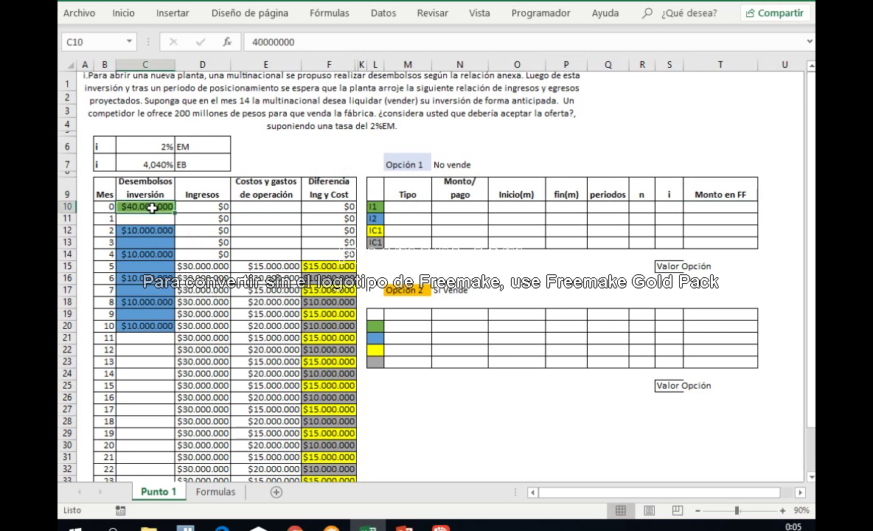
pyautogui.moveTo(107, 206); pyautogui.dragTo(140, 209)
pyautogui.click(375, 207)
pyautogui.click(408, 206)
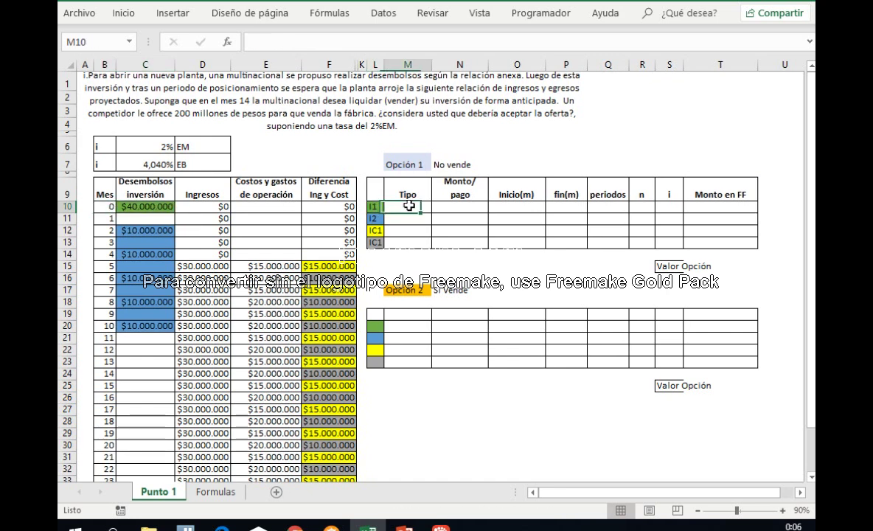
pyautogui.write('MOnto')
pyautogui.press('Return')
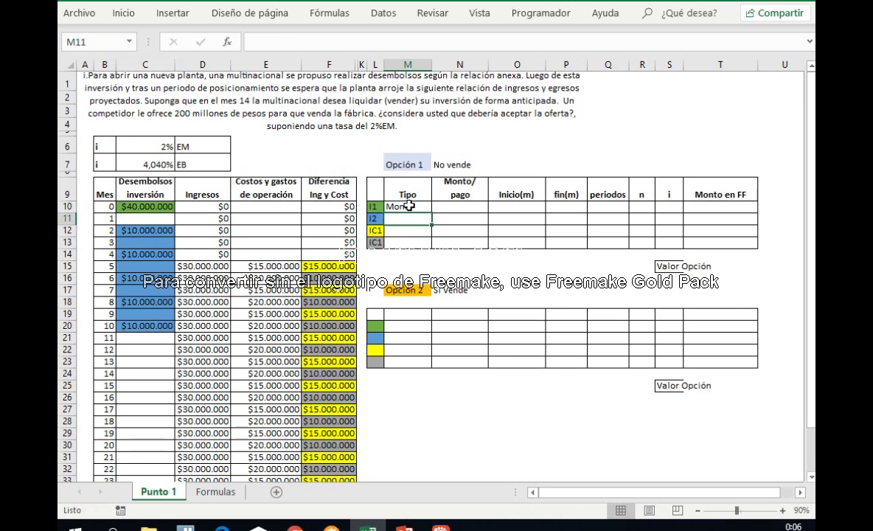
# Link the Monto/pago of I1 in N10 to the month 0 disbursement with =C10.
pyautogui.press('Up')
pyautogui.press('Right')
pyautogui.write('=')
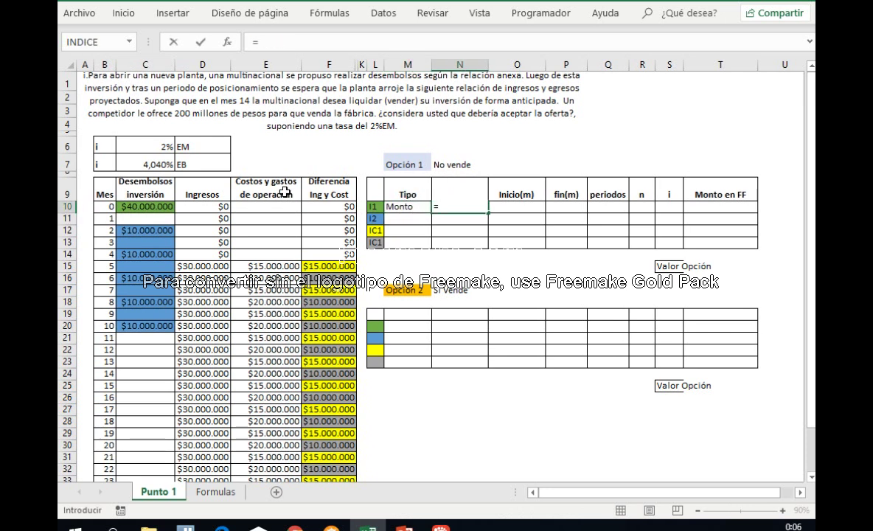
pyautogui.click(144, 204)
pyautogui.press('Return')
pyautogui.press('Up')
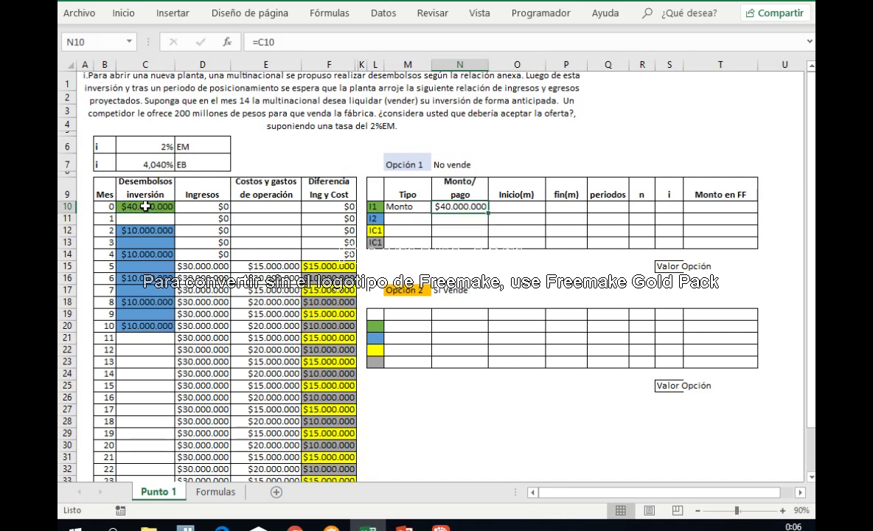
# Enter 0 as the Inicio(m) of I1 and a dash as its fin(m) in the Opción 1 table.
pyautogui.press('Right')
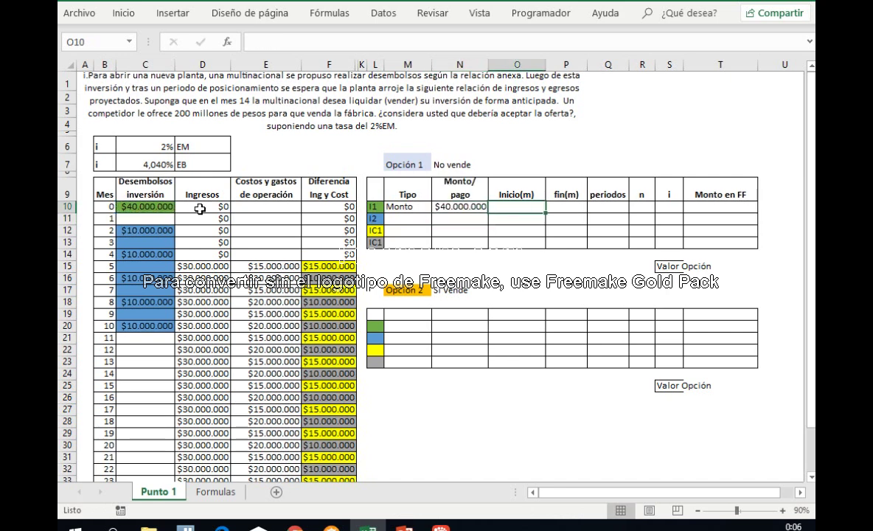
pyautogui.write('0')
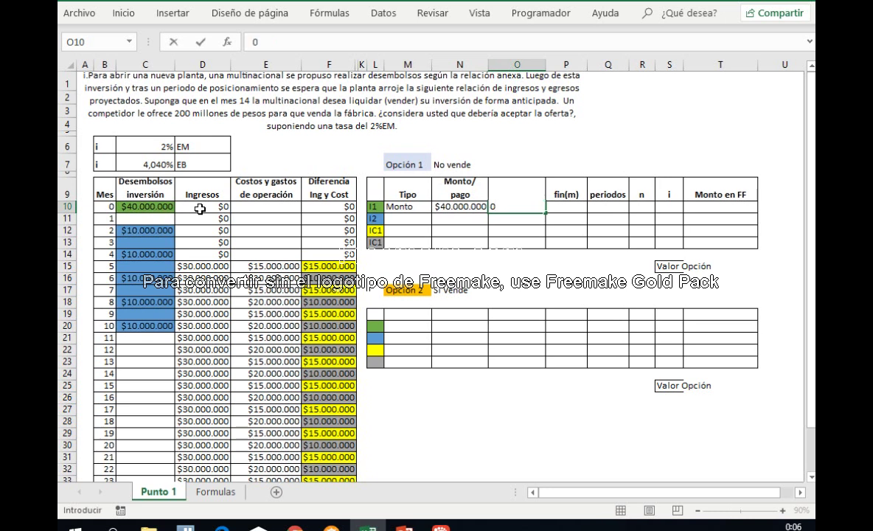
pyautogui.press('Return')
pyautogui.press('Up')
pyautogui.press('Right')
pyautogui.write('-')
pyautogui.press('Return')
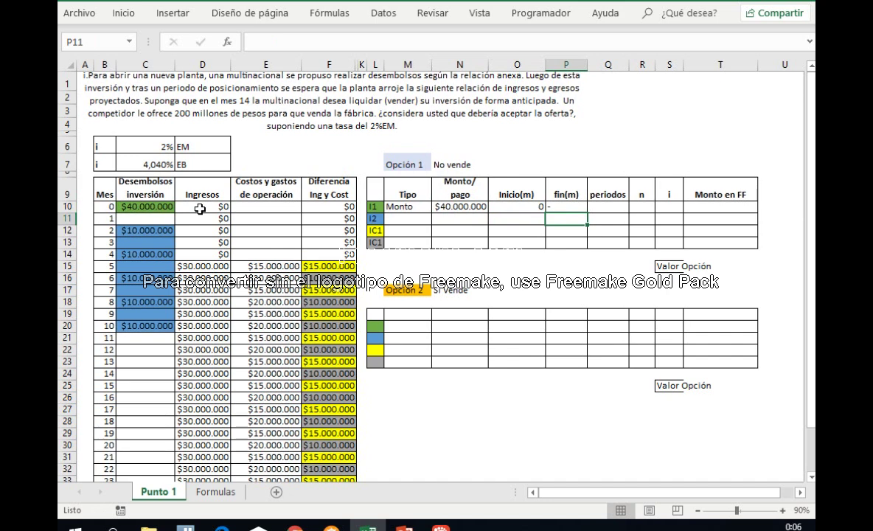
# Fill the periodos and n cells of I1 with dashes.
pyautogui.press('Up')
pyautogui.press('Right')
pyautogui.write('-')
pyautogui.press('Right')
pyautogui.write('-')
pyautogui.press('Return')
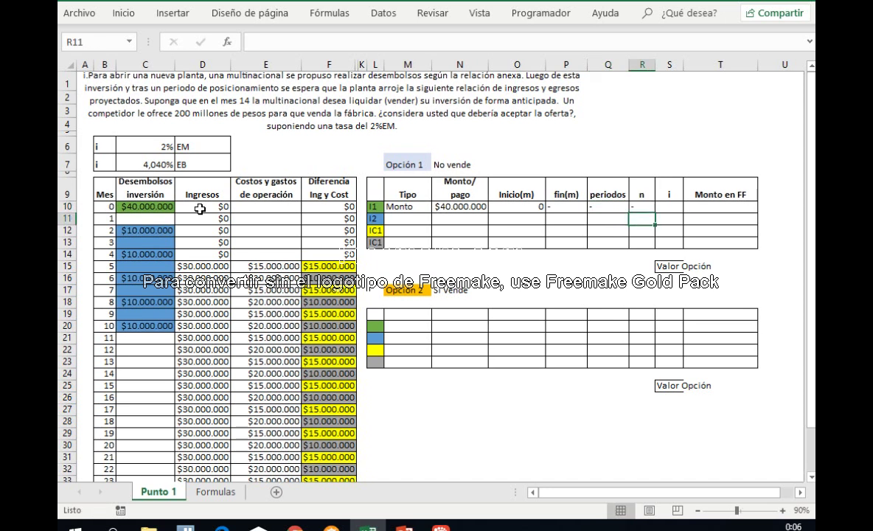
# Link the interest rate i of I1 in S10 to the monthly rate with =C6.
pyautogui.press('Right')
pyautogui.press('Up')
pyautogui.write('=')
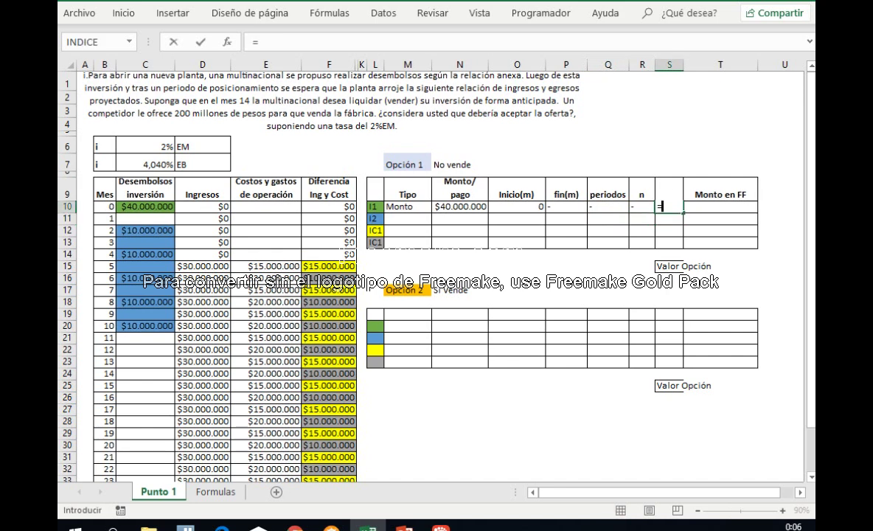
pyautogui.click(159, 144)
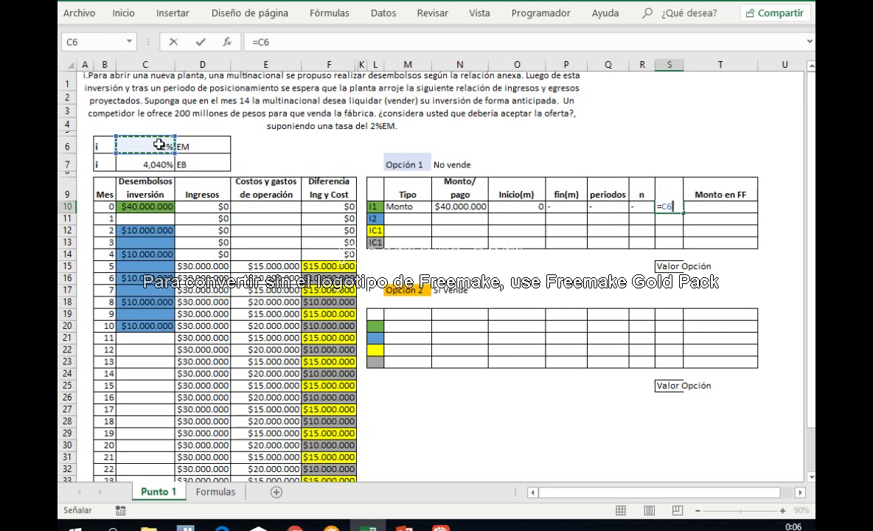
pyautogui.press('Return')
pyautogui.press('Up')
pyautogui.press('Right')
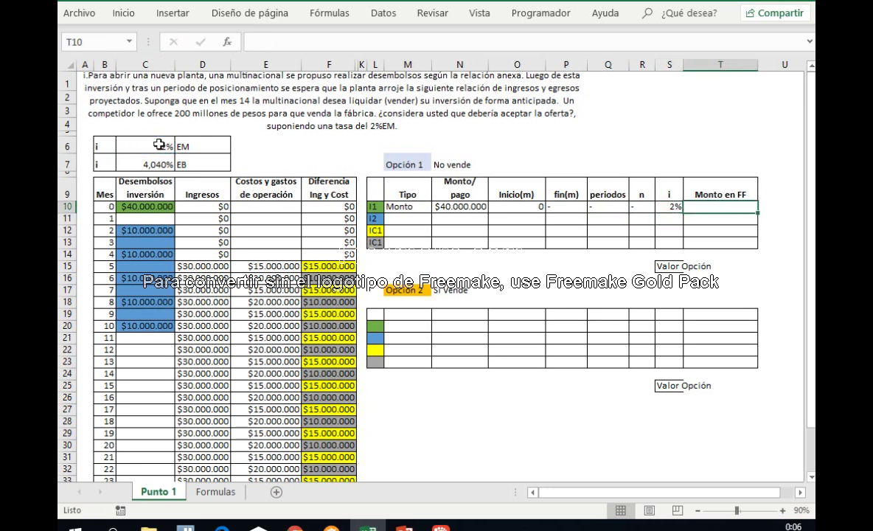
# Calculate the Monto en FF of I1 in T10 with the formula =N10*(1+S10)^(14-O10).
pyautogui.write('=')
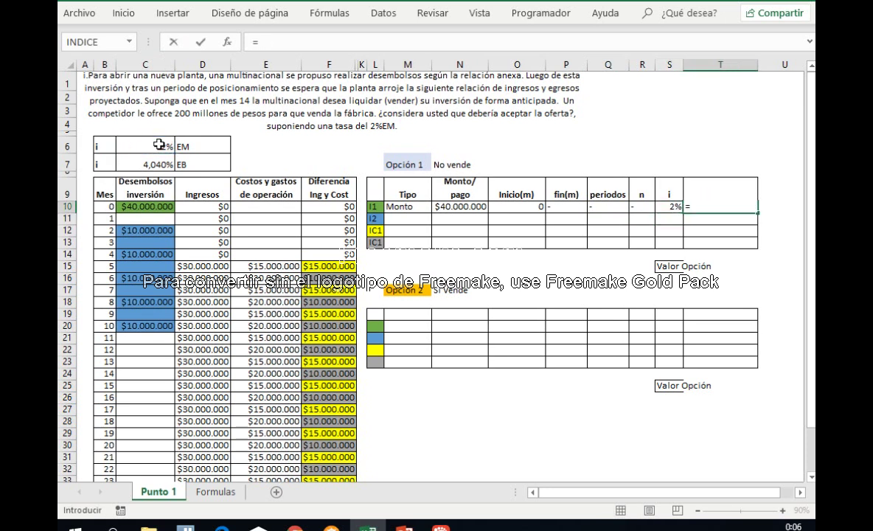
pyautogui.click(464, 206)
pyautogui.write('(1+')
pyautogui.click(671, 206)
pyautogui.write('=^^)^^')
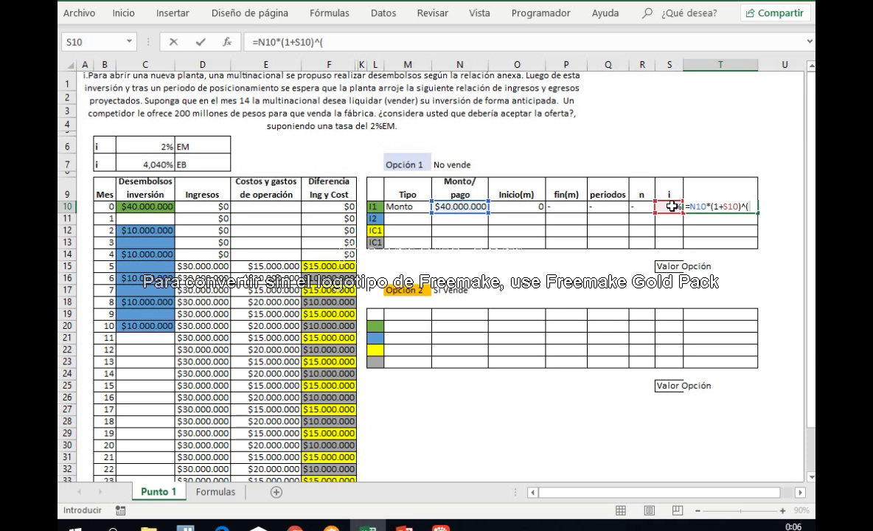
pyautogui.write('14-')
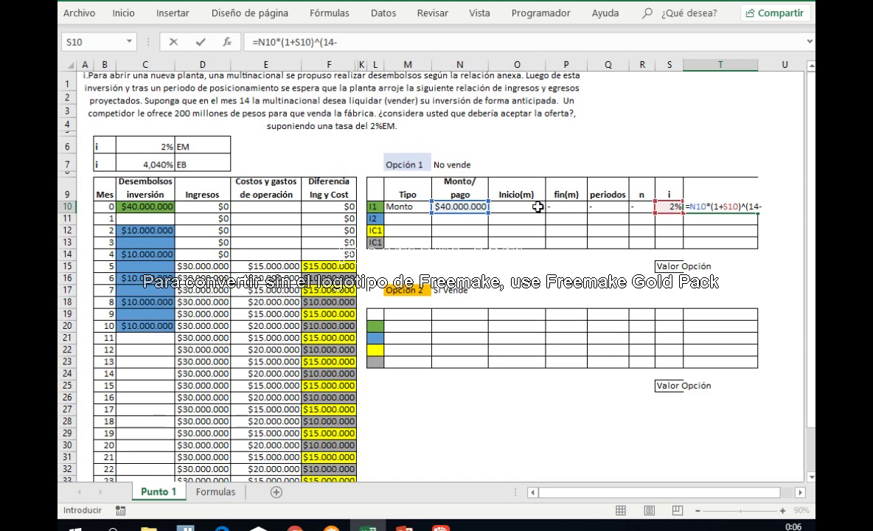
pyautogui.click(534, 207)
pyautogui.write(')')
pyautogui.press('Return')
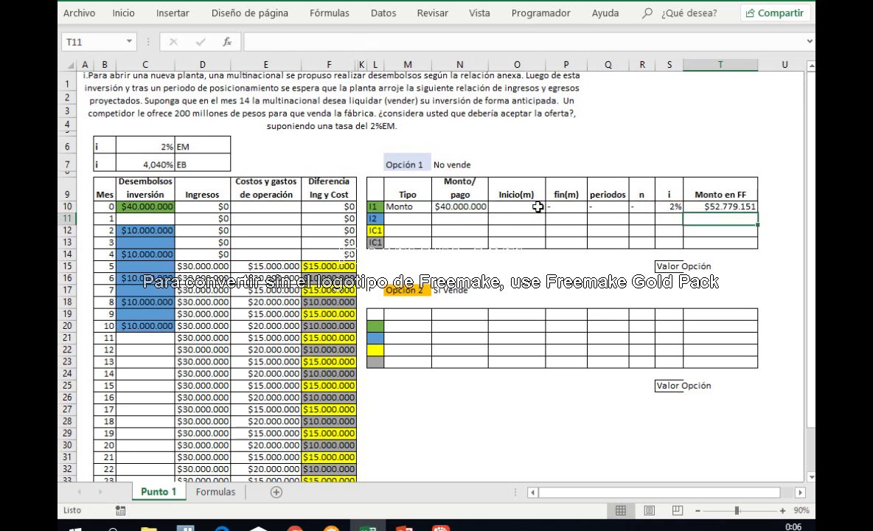
pyautogui.press('Up')
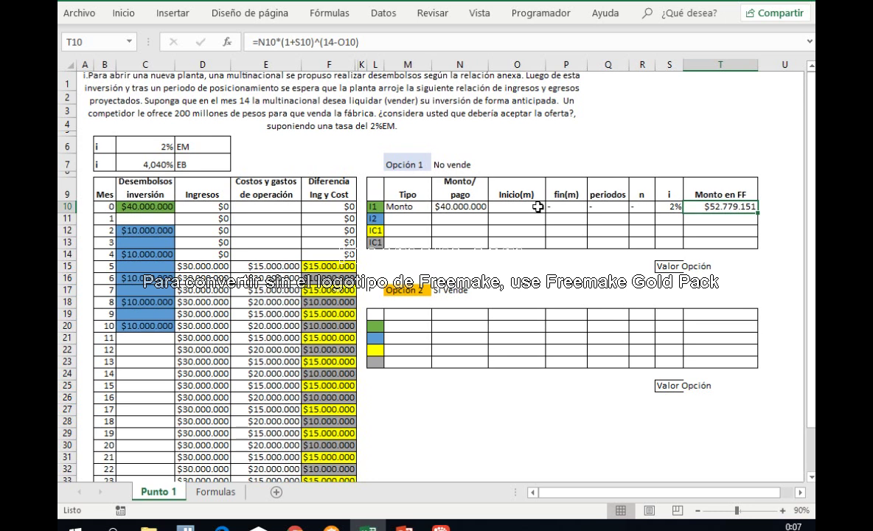
# Examine the blue investment disbursements from month 2 to month 10 and their spacing.
pyautogui.press('Left')
pyautogui.press('Left')
pyautogui.press('Left')
pyautogui.press('Left')
pyautogui.press('Left')
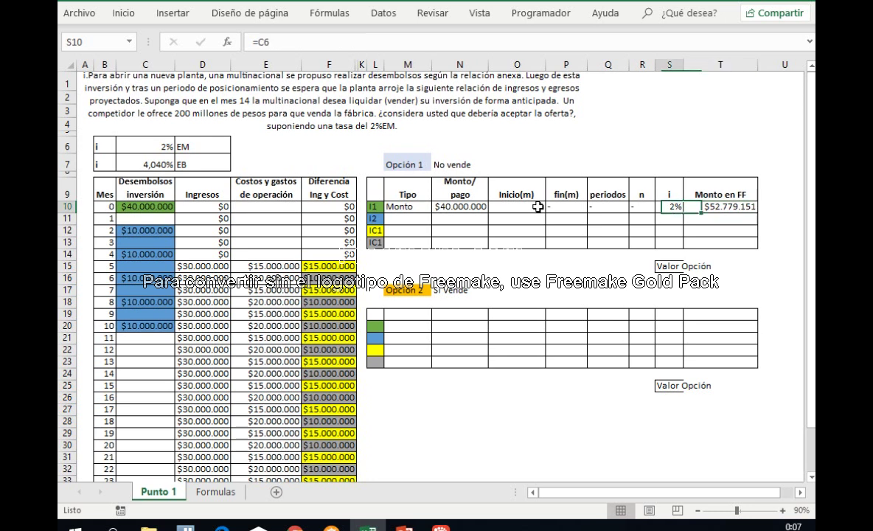
pyautogui.click(164, 231)
pyautogui.moveTo(164, 235); pyautogui.dragTo(162, 315)
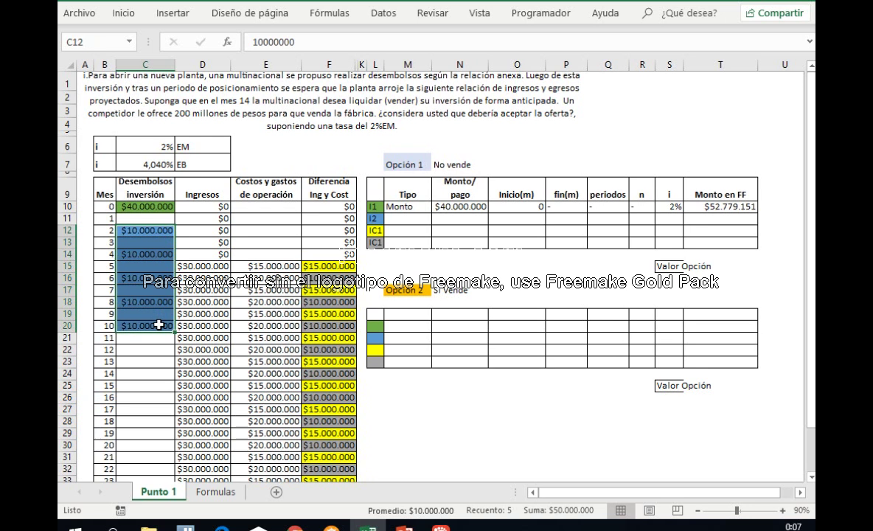
pyautogui.moveTo(108, 231); pyautogui.dragTo(149, 325)
pyautogui.click(145, 229)
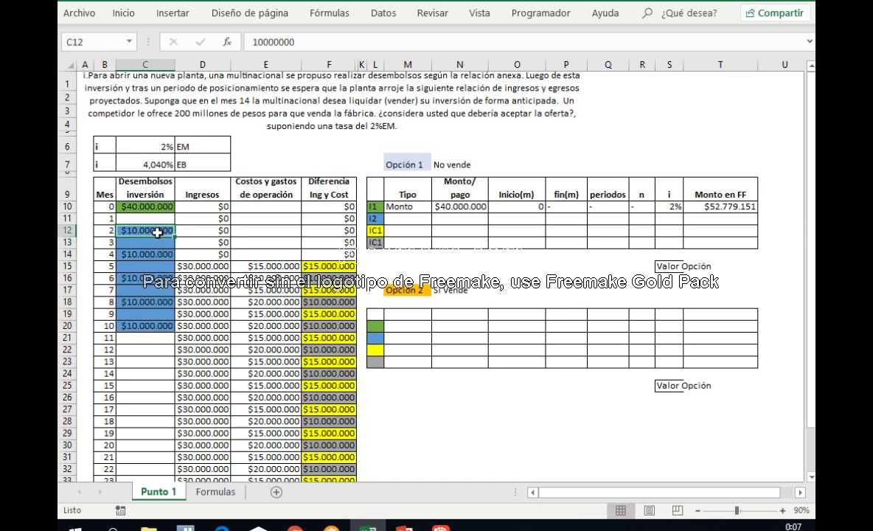
pyautogui.click(152, 253)
pyautogui.click(133, 277)
pyautogui.click(136, 300)
pyautogui.click(140, 324)
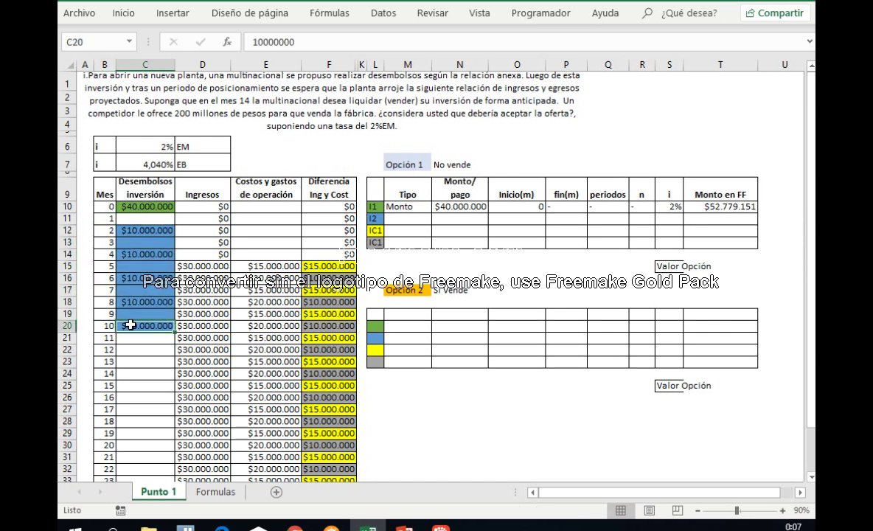
pyautogui.click(149, 230)
pyautogui.moveTo(157, 230); pyautogui.dragTo(146, 323)
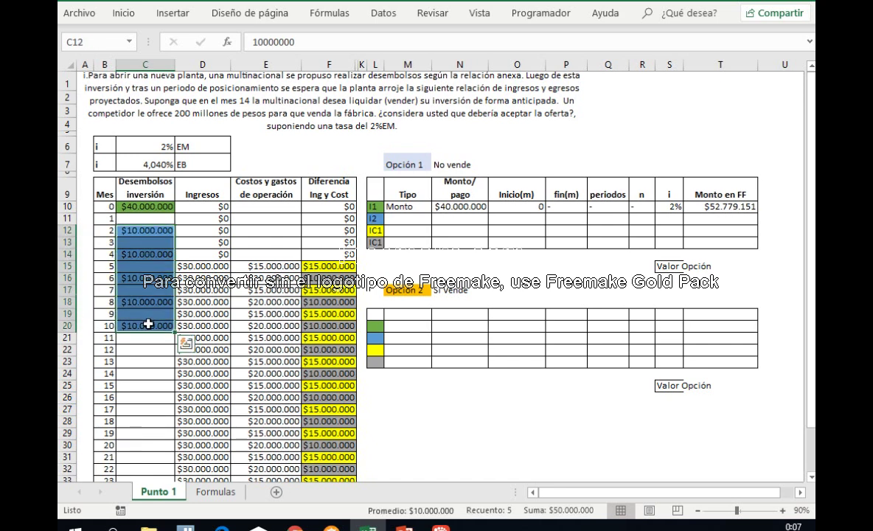
# Set the Tipo of I2 to Anualidad and link its Monto/pago in N11 to the month 2 disbursement with =C12.
pyautogui.click(406, 218)
pyautogui.write('Anualidad')
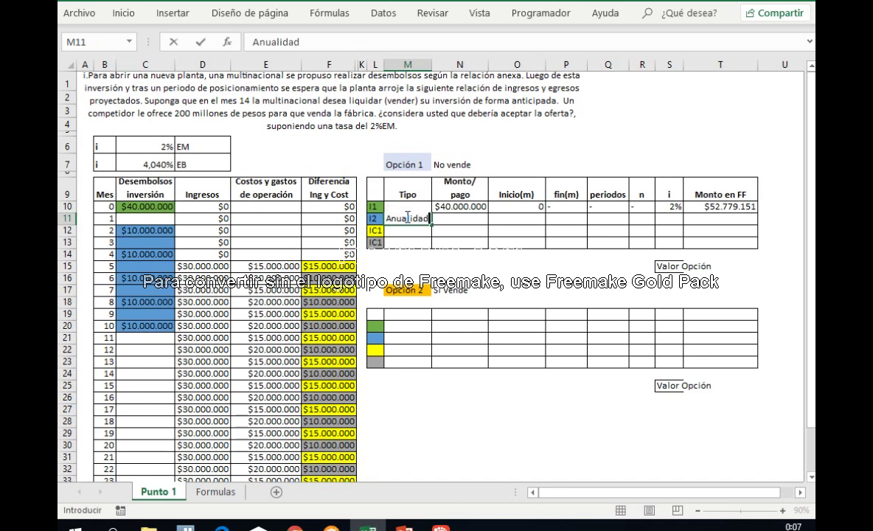
pyautogui.press('Tab')
pyautogui.write('=')
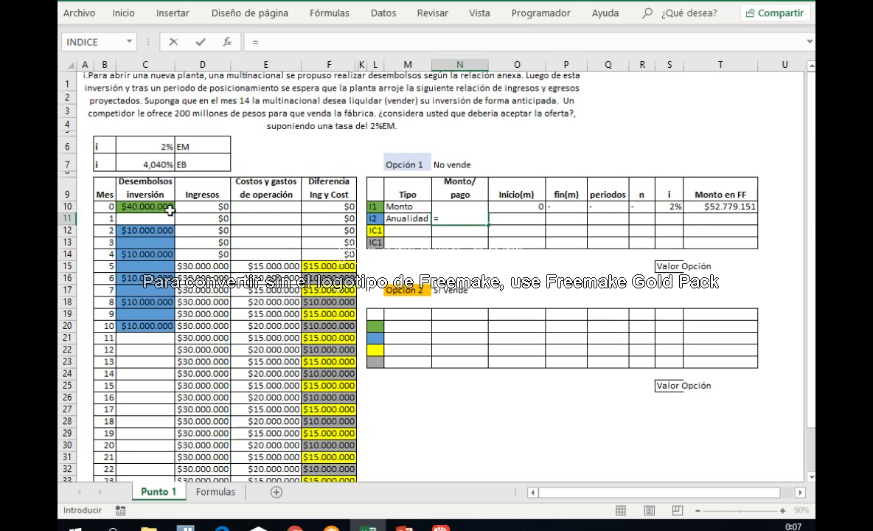
pyautogui.click(128, 231)
pyautogui.press('Return')
pyautogui.press('Up')
pyautogui.press('Right')
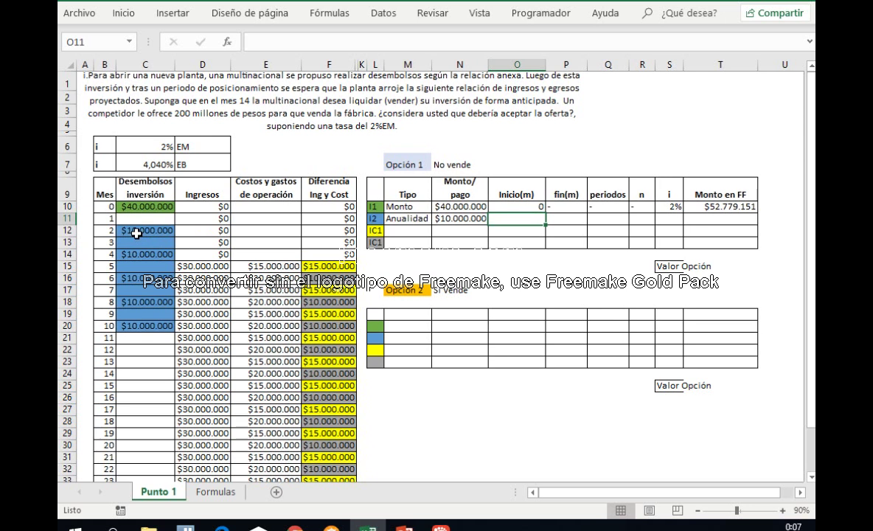
# Enter 0 as the Inicio(m) of I2 and link its fin(m) in P11 to month 10 with =B20.
pyautogui.moveTo(104, 206); pyautogui.dragTo(105, 227)
pyautogui.click(518, 226)
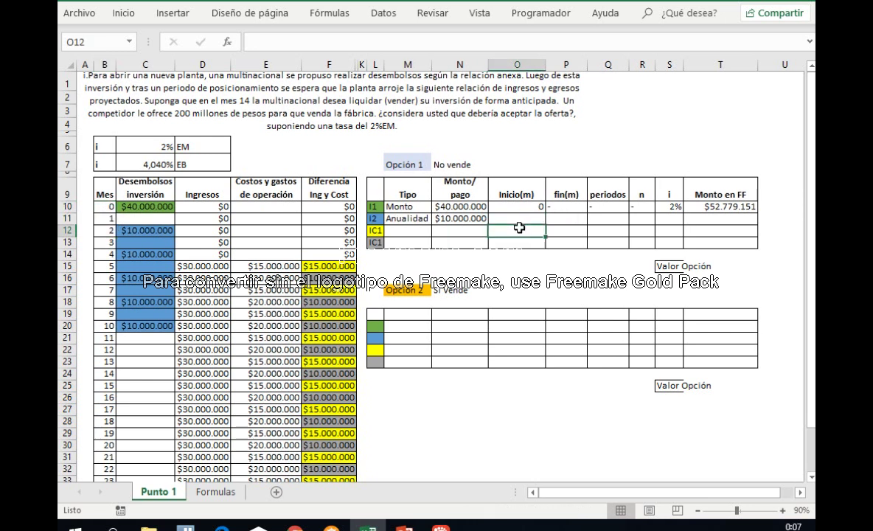
pyautogui.click(525, 222)
pyautogui.write('0')
pyautogui.press('Tab')
pyautogui.write('=')
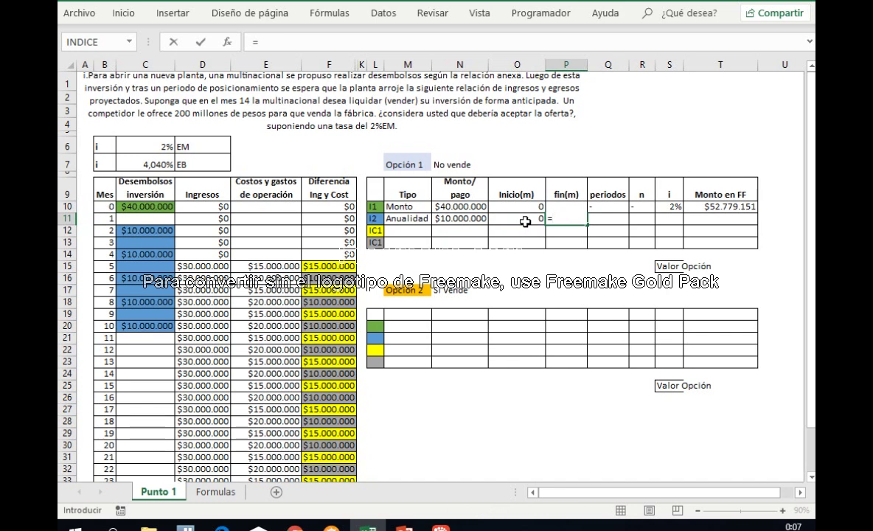
pyautogui.click(109, 327)
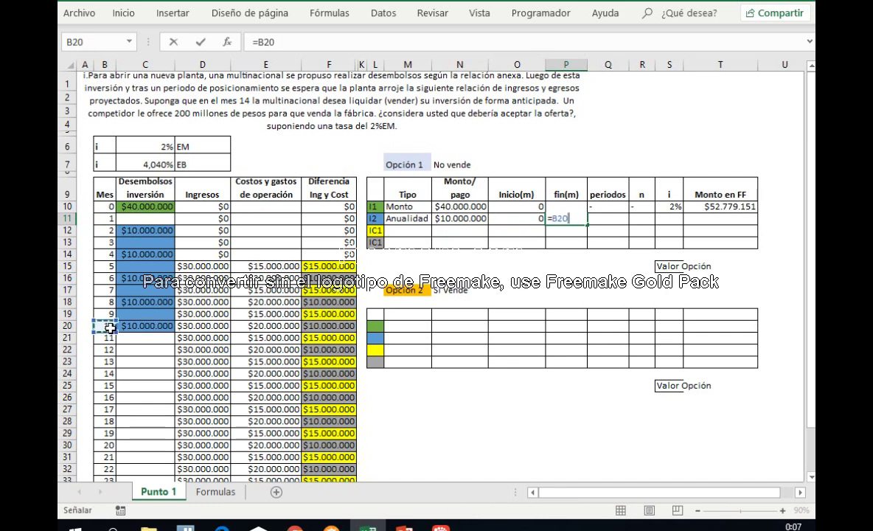
pyautogui.press('Return')
pyautogui.press('Tab')
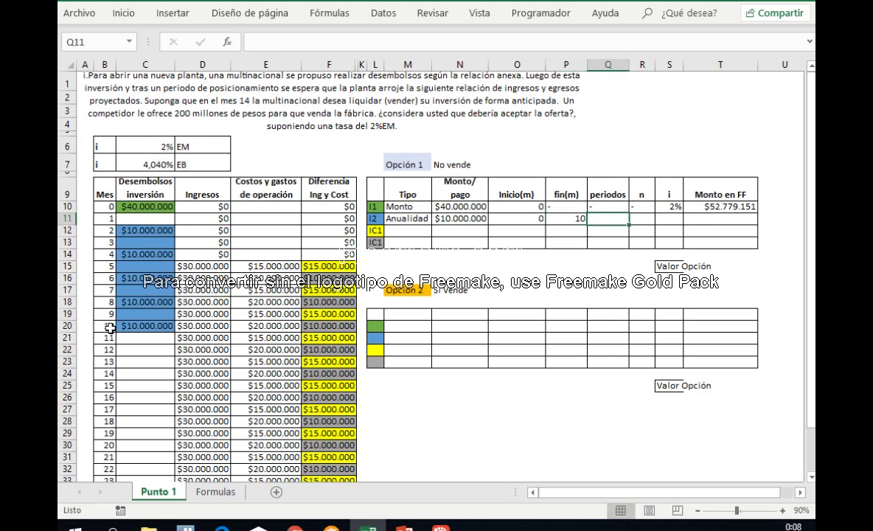
# Enter Bimestres as the periodos of I2 and widen column Q slightly to fit the text.
pyautogui.write('Bimestres')
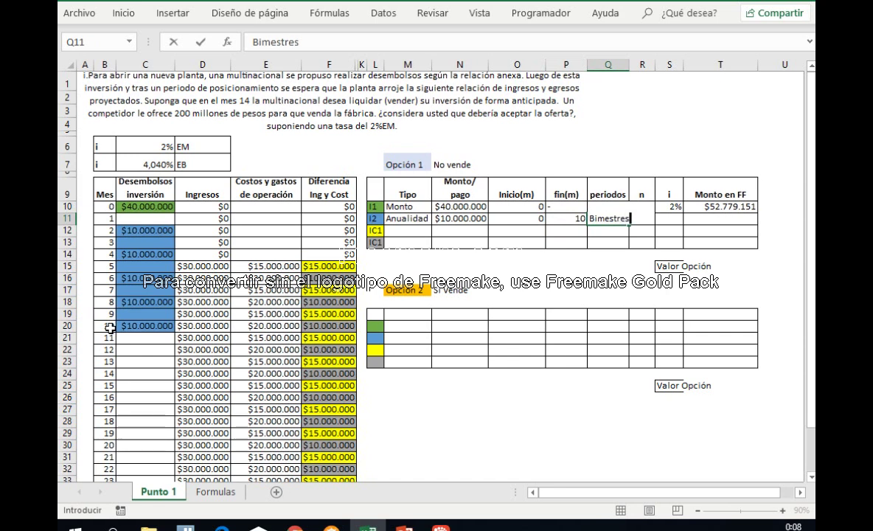
pyautogui.press('Return')
pyautogui.press('Up')
pyautogui.press('Right')
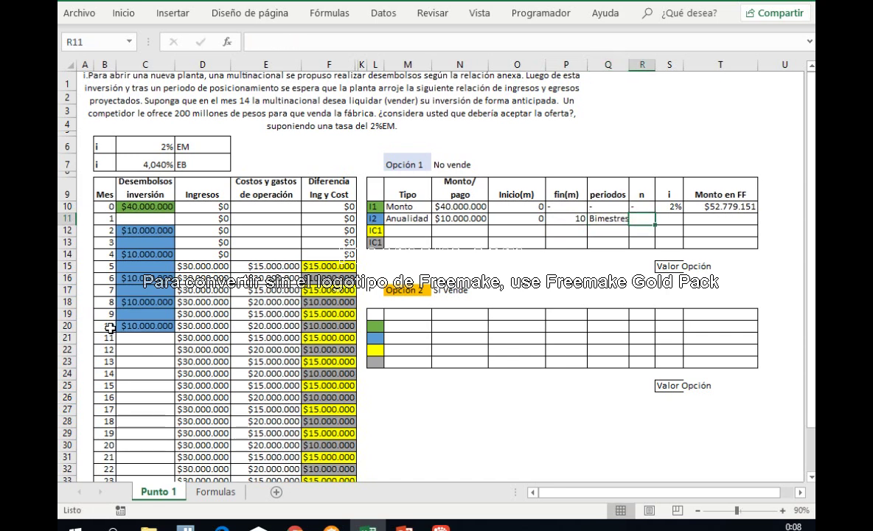
pyautogui.moveTo(628, 68); pyautogui.dragTo(631, 70)
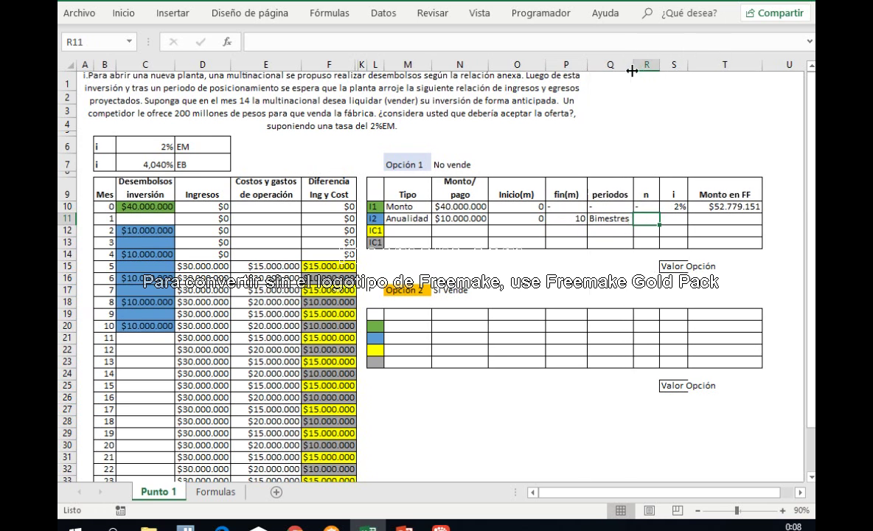
# Calculate the number of periods n of I2 in R11 with the formula =(P11-O11)/2.
pyautogui.write('=(')
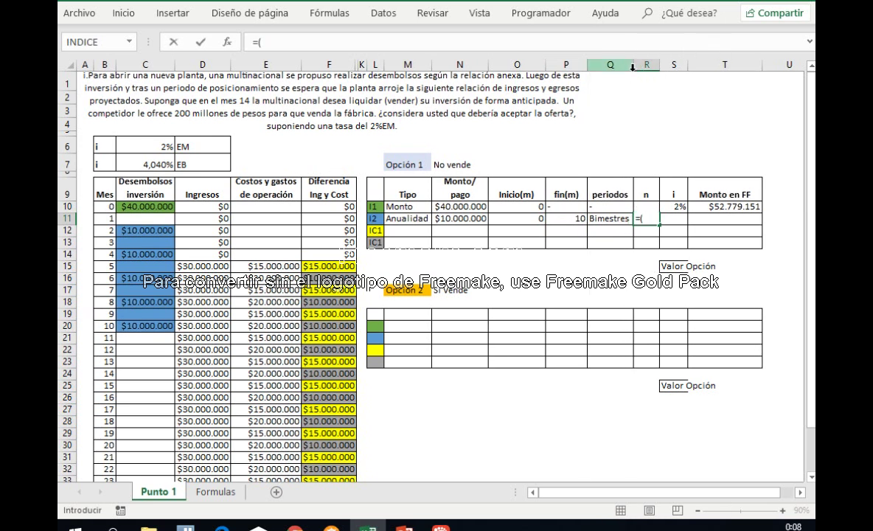
pyautogui.click(582, 219)
pyautogui.write('-')
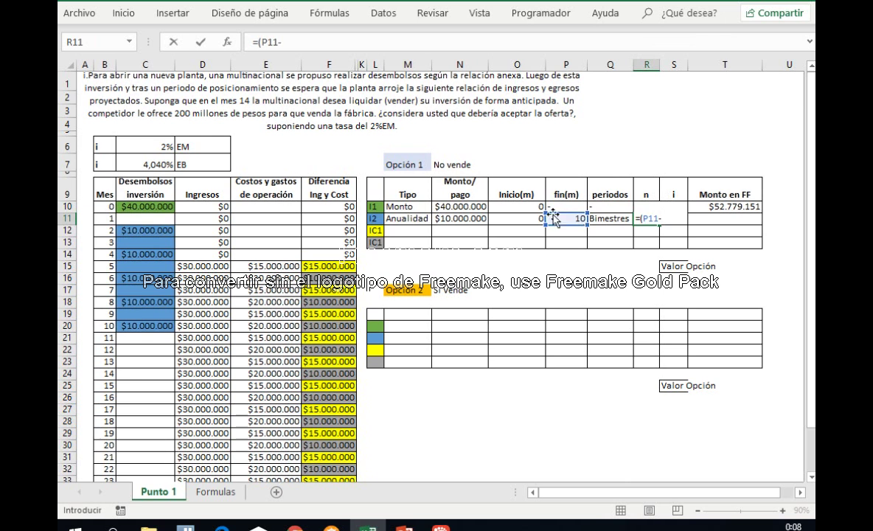
pyautogui.click(523, 217)
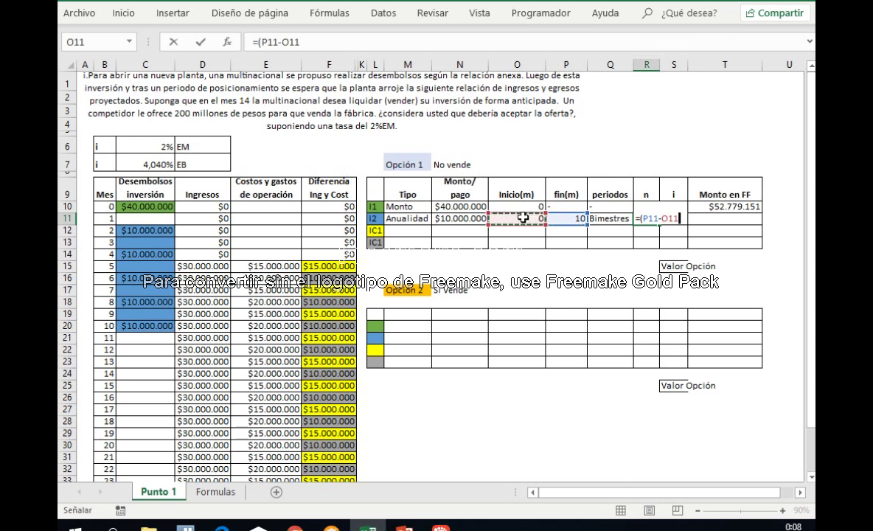
pyautogui.write(')/')
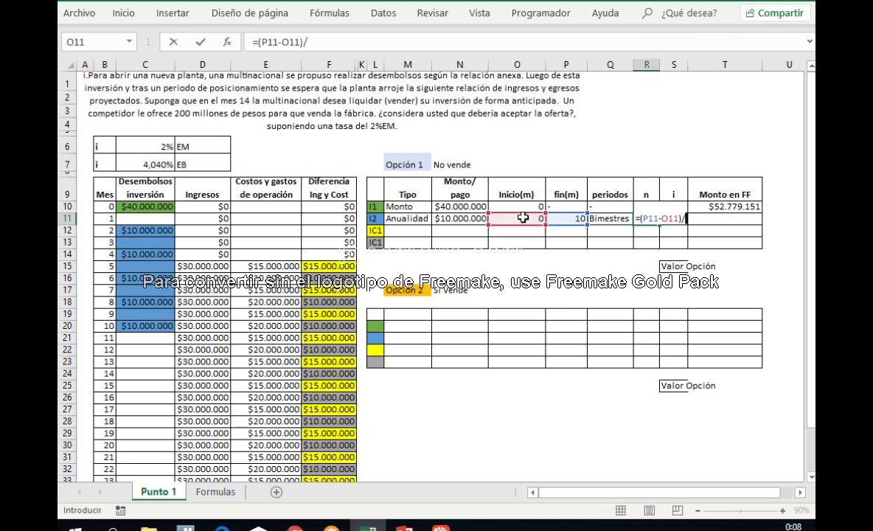
pyautogui.write('2')
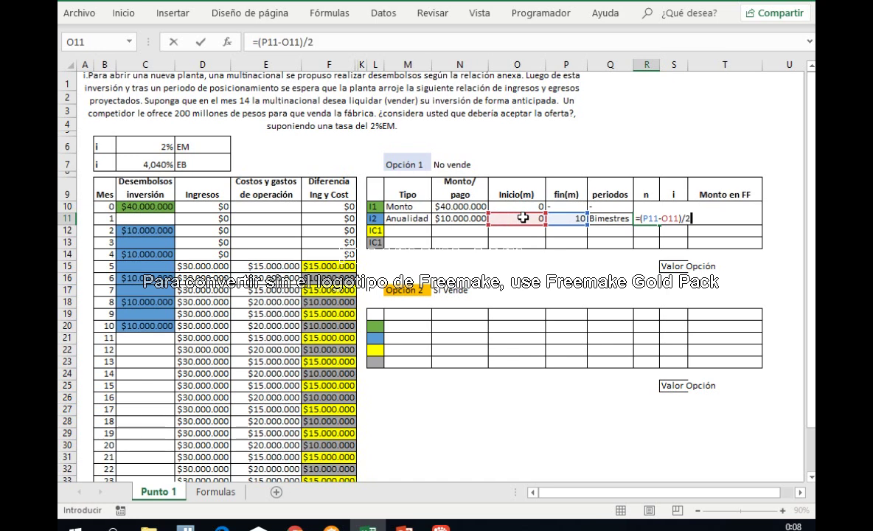
pyautogui.press('Return')
pyautogui.press('Up')
pyautogui.moveTo(145, 230); pyautogui.dragTo(143, 326)
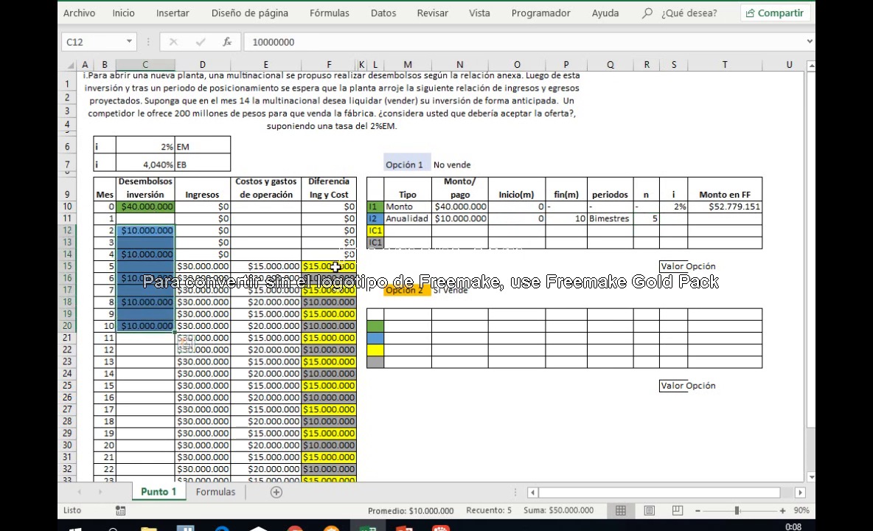
# Link the interest rate i of I2 in S11 to the bimonthly rate with =C7.
pyautogui.click(680, 220)
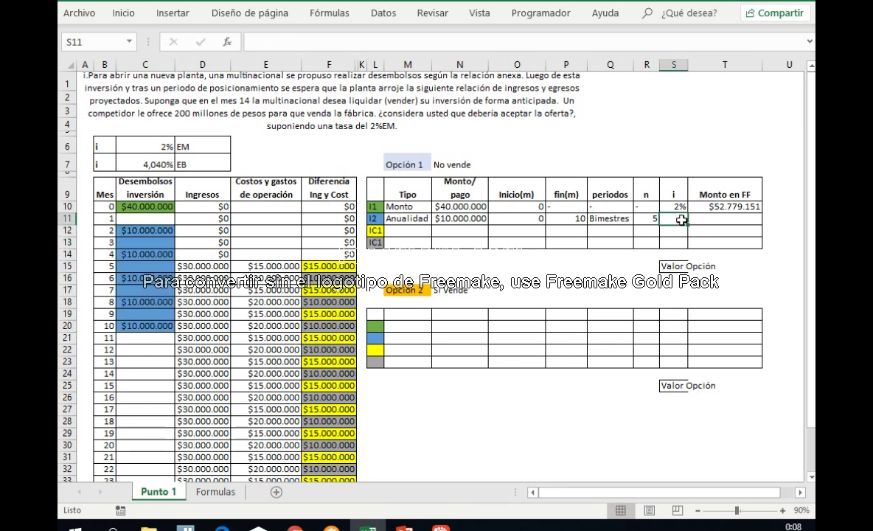
pyautogui.write('=')
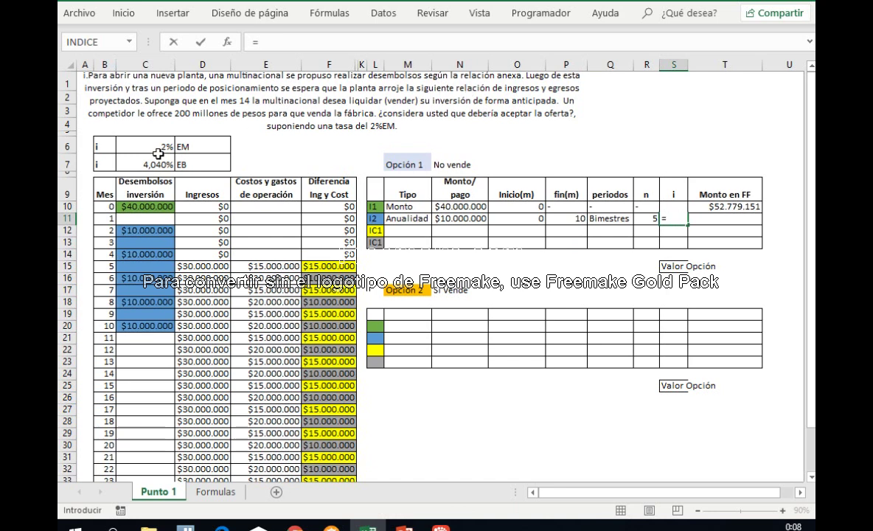
pyautogui.click(157, 159)
pyautogui.press('Tab')
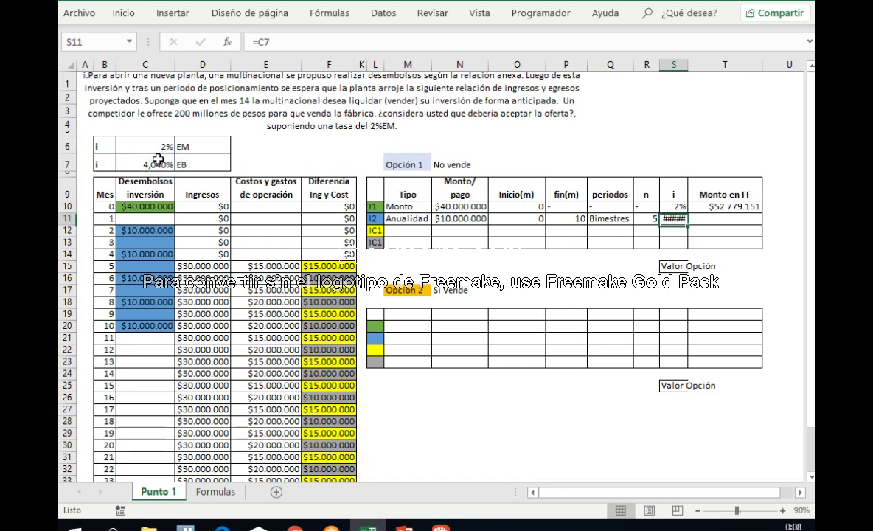
# Adjust the width of column S to fit the I2 interest rate.
pyautogui.moveTo(686, 67); pyautogui.dragTo(686, 66)
pyautogui.doubleClick(686, 67)
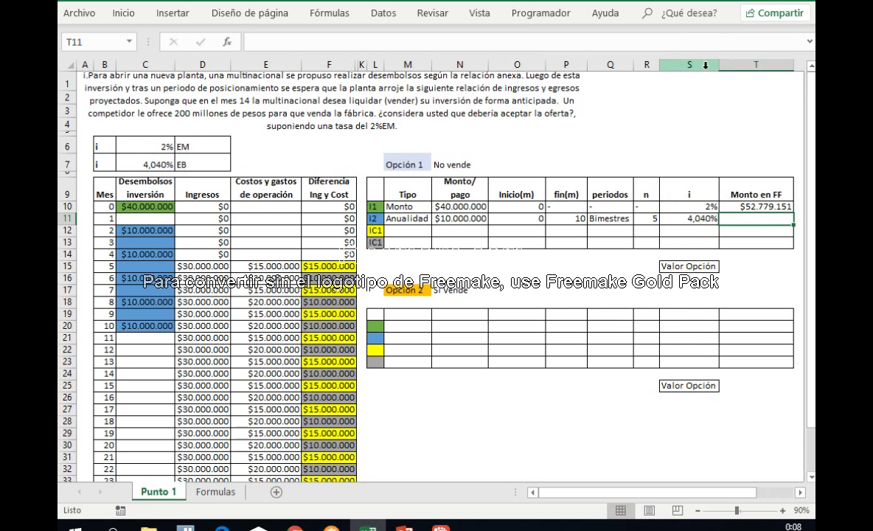
pyautogui.moveTo(720, 65); pyautogui.dragTo(689, 67)
pyautogui.click(689, 75)
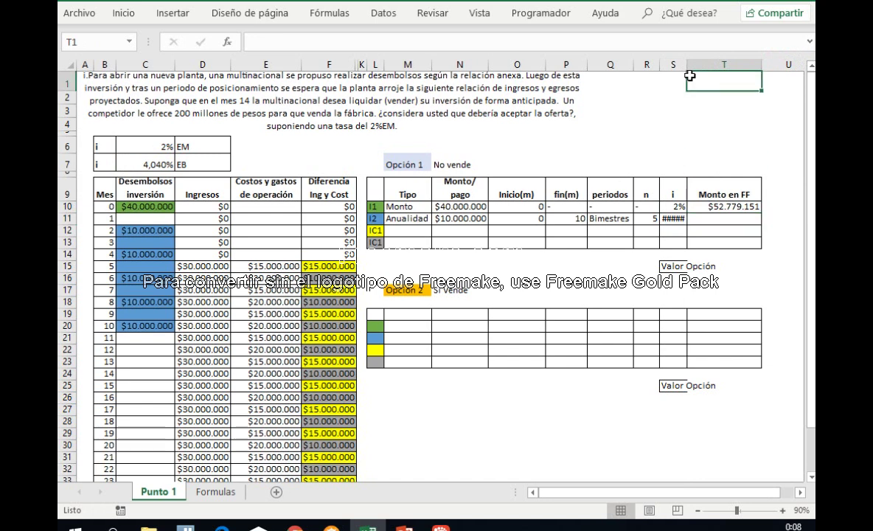
pyautogui.doubleClick(691, 65)
# Calculate the Monto en FF of I2 in T11 with the formula =VF(S11;R11;-N11;0;0).
pyautogui.click(728, 218)
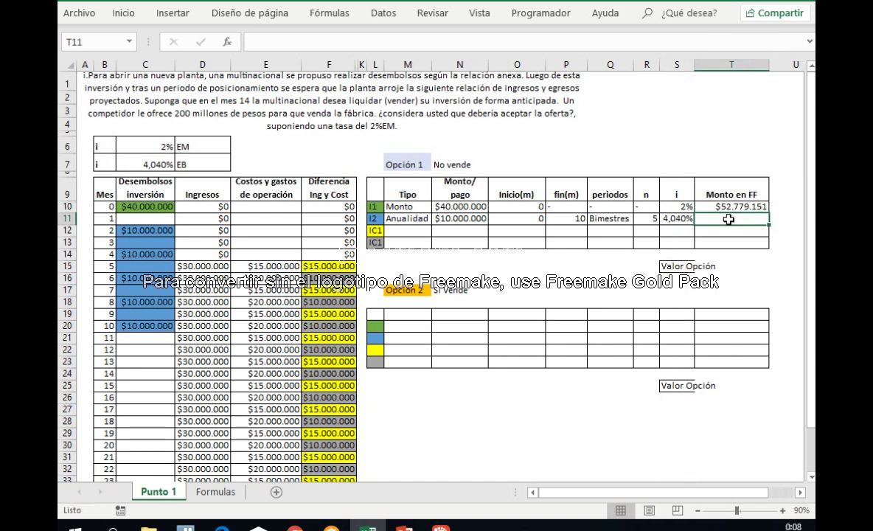
pyautogui.write('=')
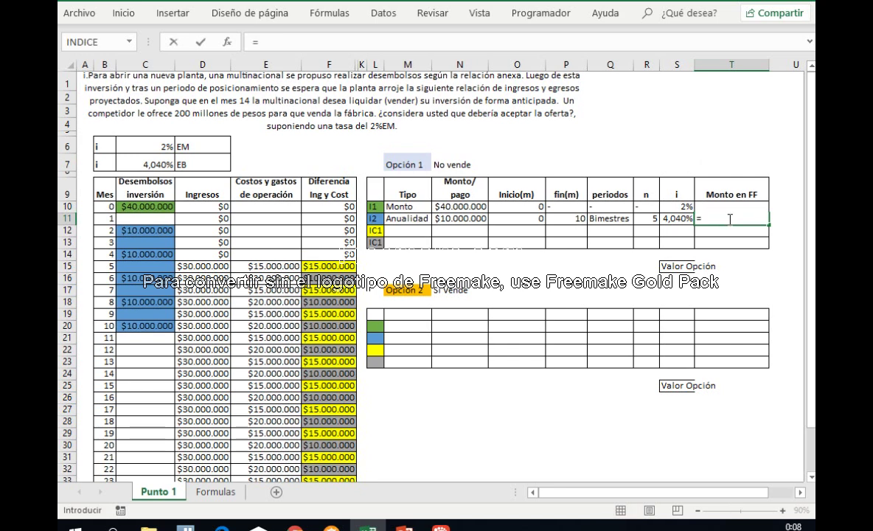
pyautogui.write('VF(')
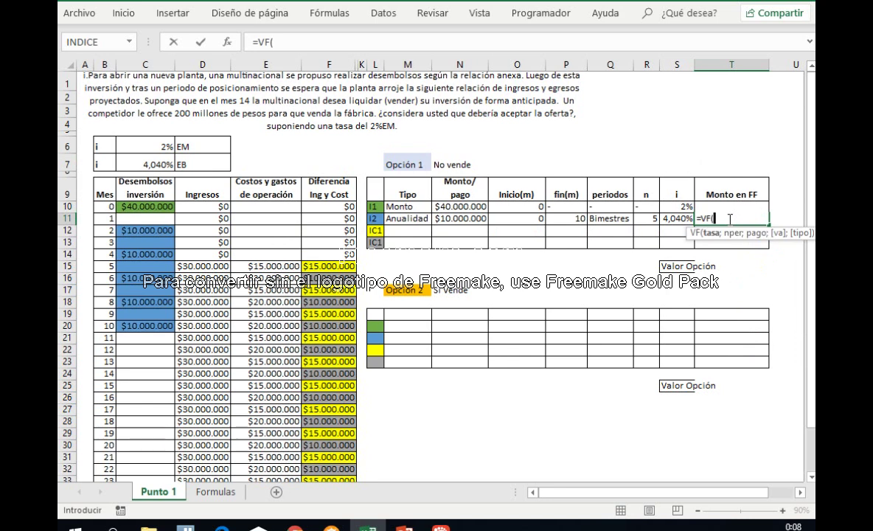
pyautogui.click(675, 218)
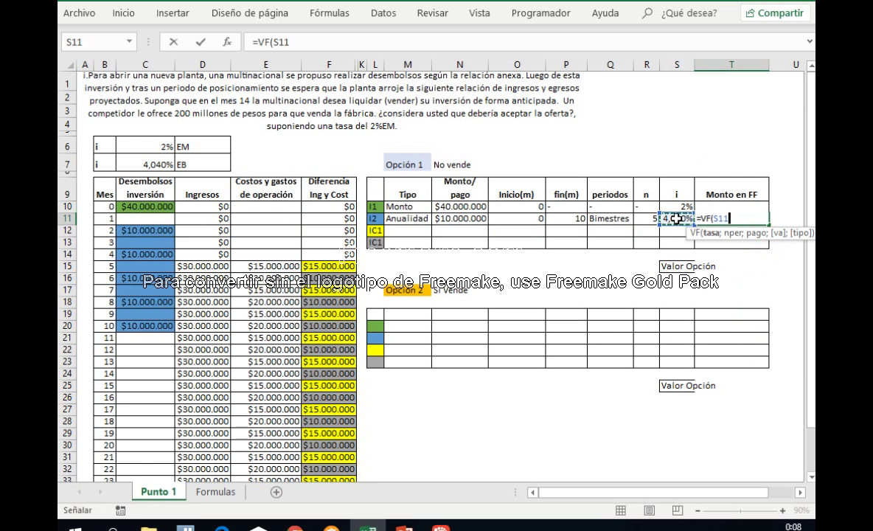
pyautogui.write(';')
pyautogui.click(645, 219)
pyautogui.write(';-')
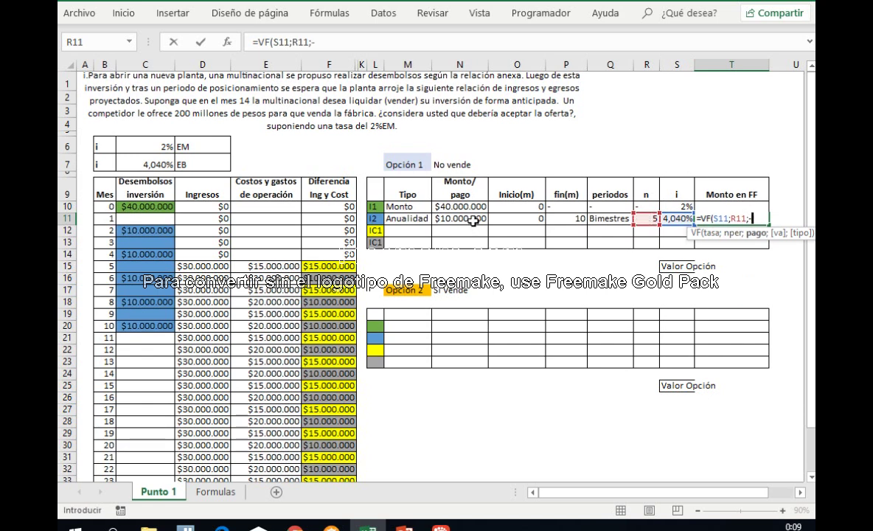
pyautogui.click(471, 219)
pyautogui.write(';')
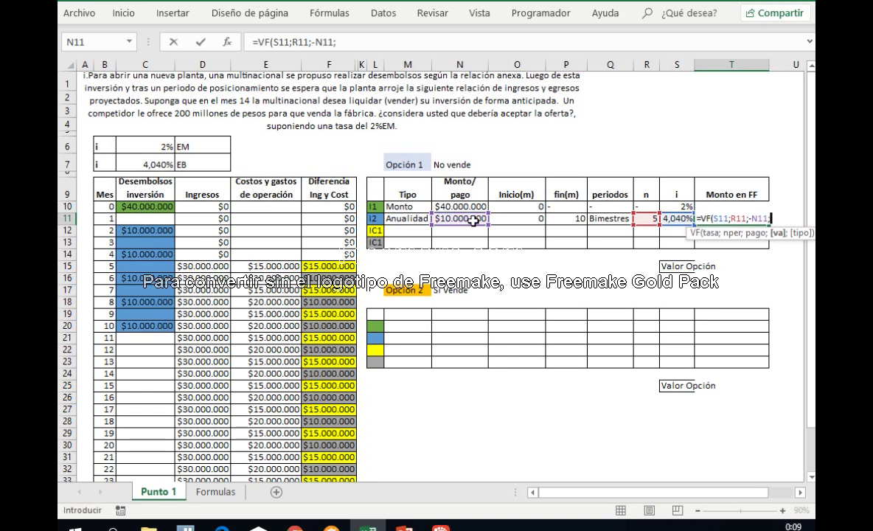
pyautogui.write('0;')
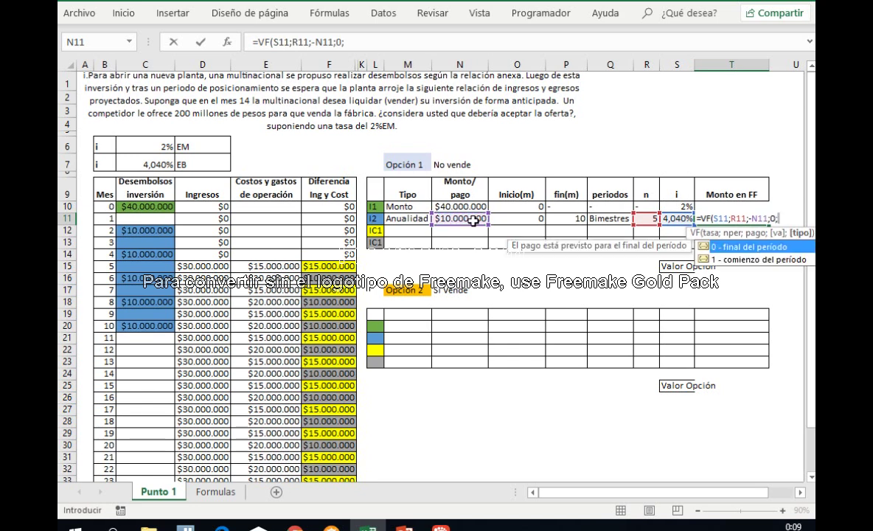
pyautogui.write('0)')
pyautogui.press('Return')
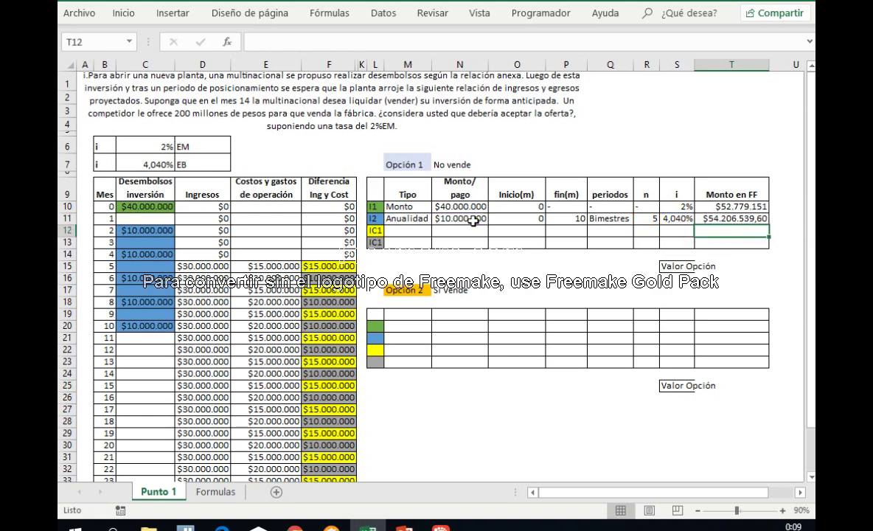
# Extend the T11 formula to carry the amount to month 14: =VF(S11;R11;-N11;0;0)*(1+$C$6)^(14-P11).
pyautogui.press('Up')
pyautogui.hscroll(1, 472, 221)
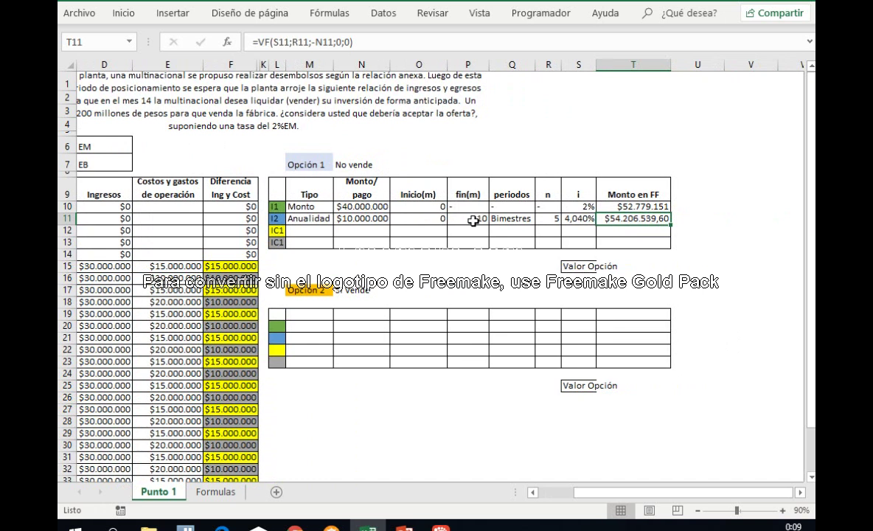
pyautogui.press('F2')
pyautogui.press('Escape')
pyautogui.press('Up')
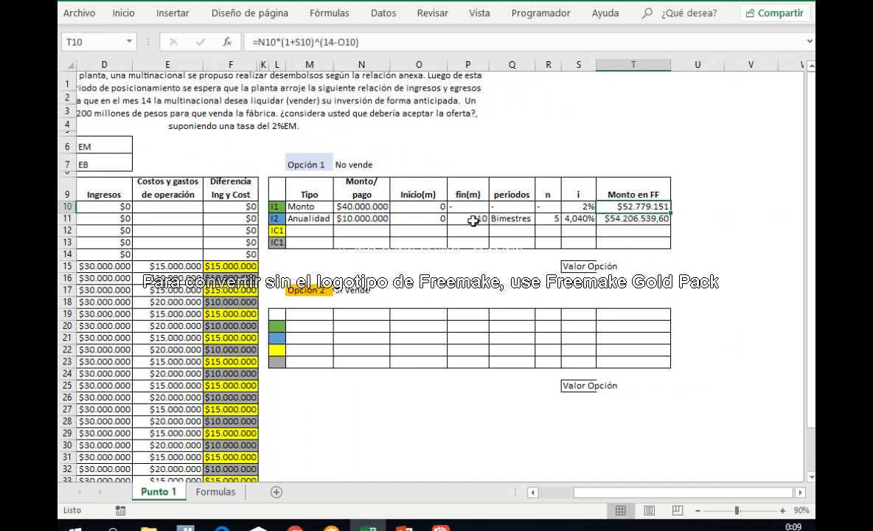
pyautogui.press('Up')
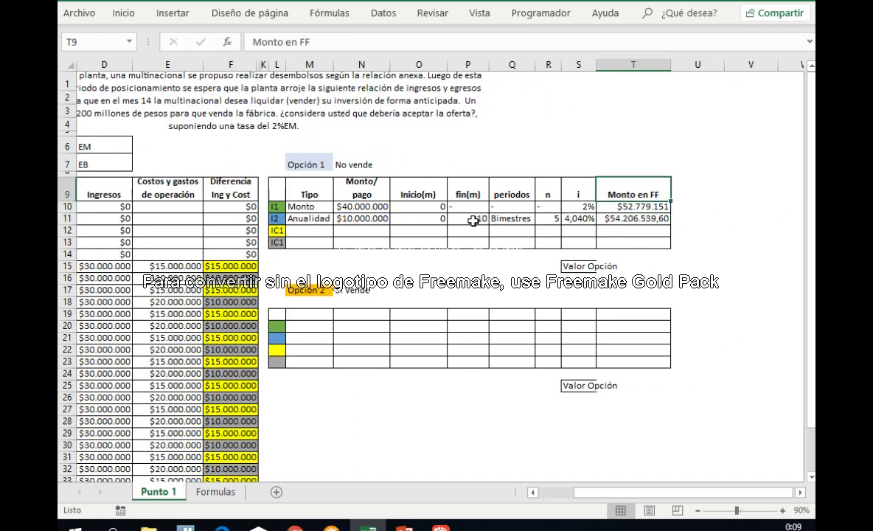
pyautogui.press('Down')
pyautogui.press('Down')
pyautogui.press('F2')
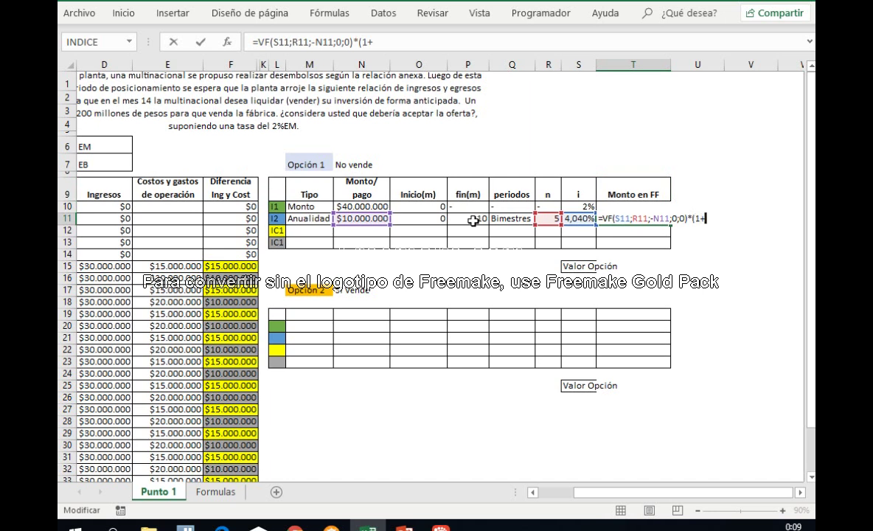
pyautogui.click(117, 146)
pyautogui.press('Left')
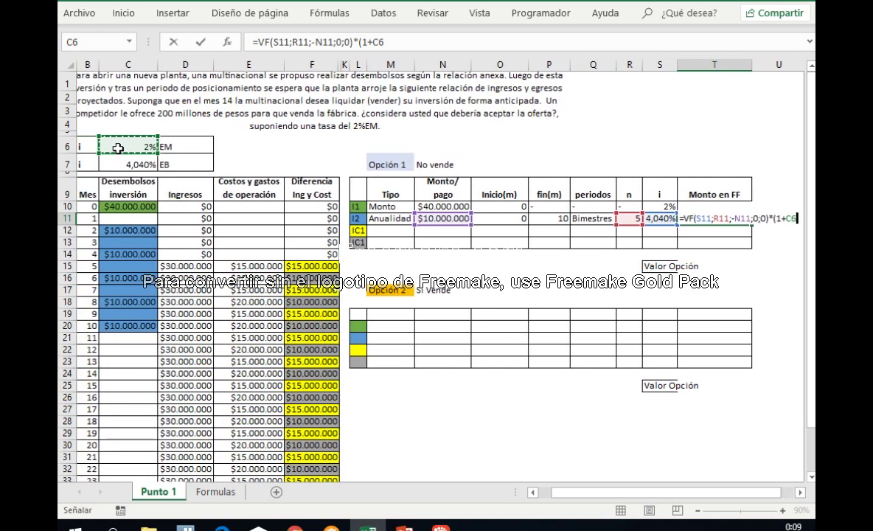
pyautogui.press('F4')
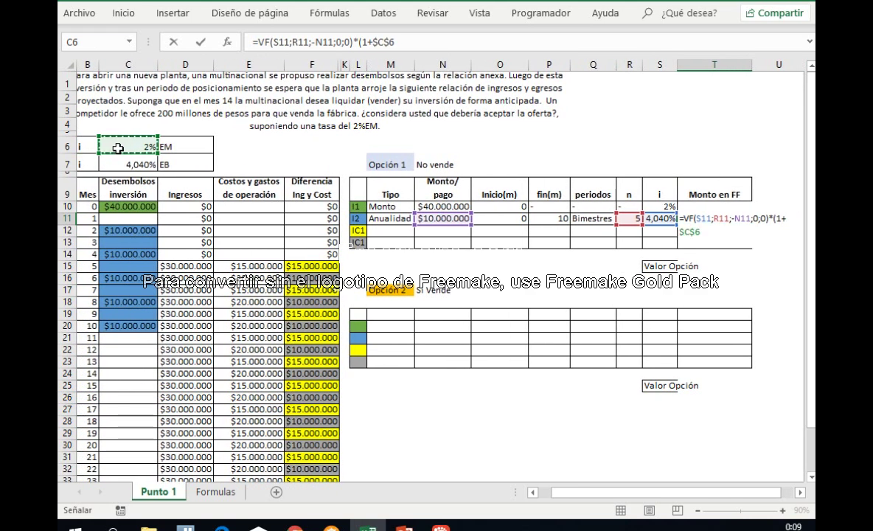
pyautogui.write(')^(14-')
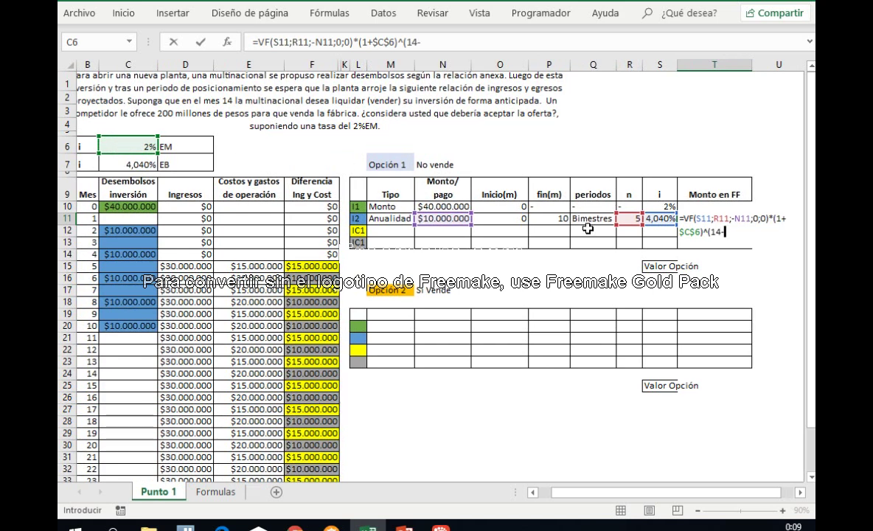
pyautogui.click(564, 219)
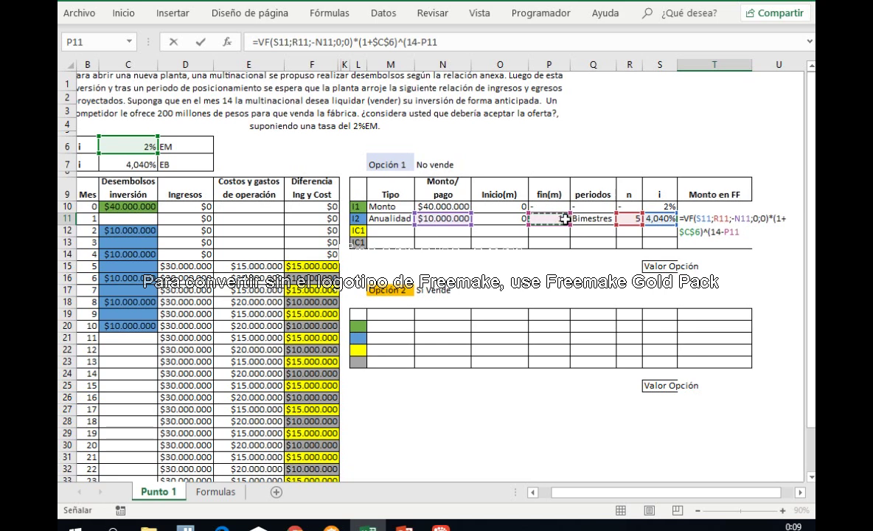
pyautogui.press('Return')
pyautogui.press('Up')
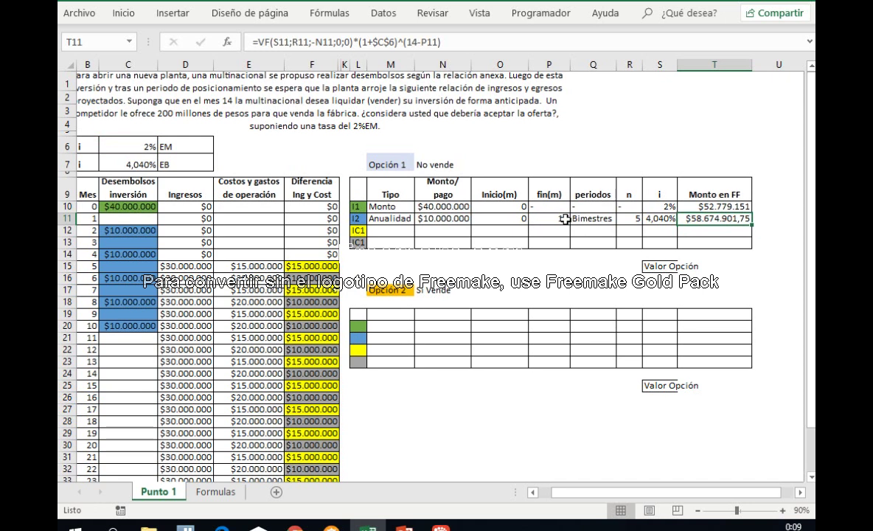
# Review the investment disbursements from month 0 to 10 and the Ingresos, Costos and Diferencia column headings.
pyautogui.moveTo(127, 208); pyautogui.dragTo(127, 328)
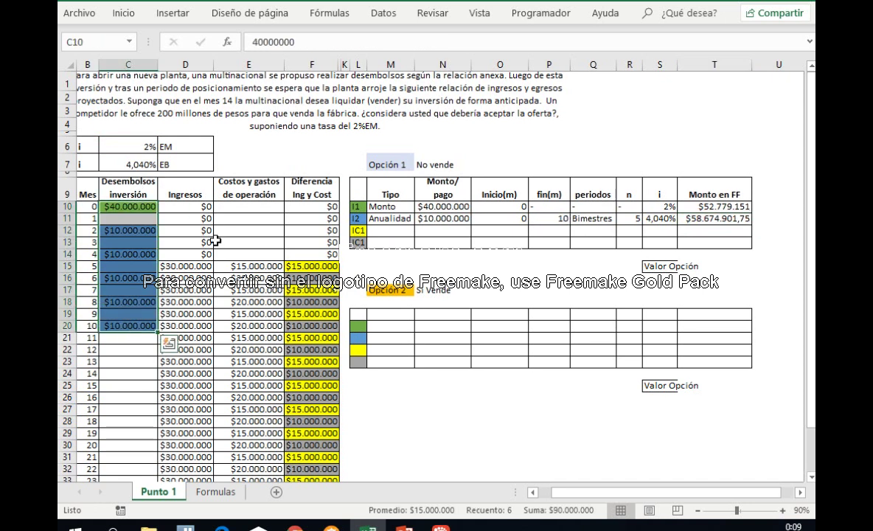
pyautogui.moveTo(185, 184); pyautogui.dragTo(238, 182)
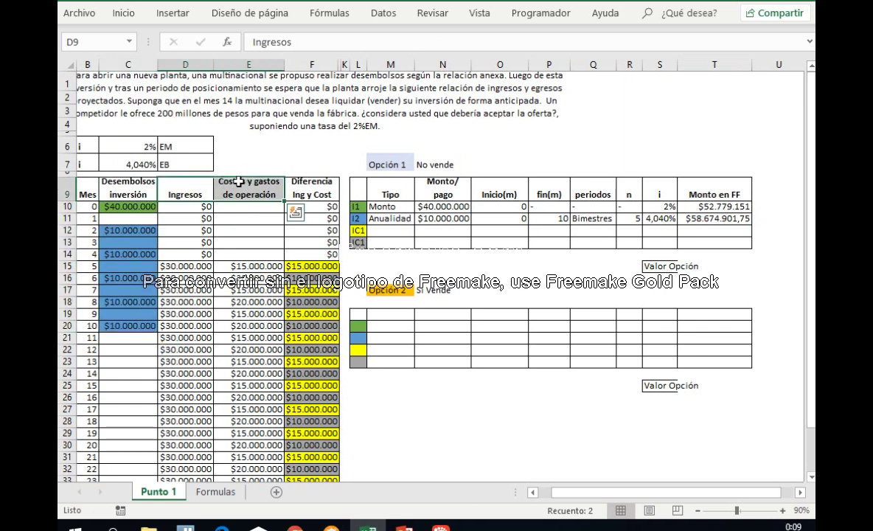
pyautogui.click(319, 182)
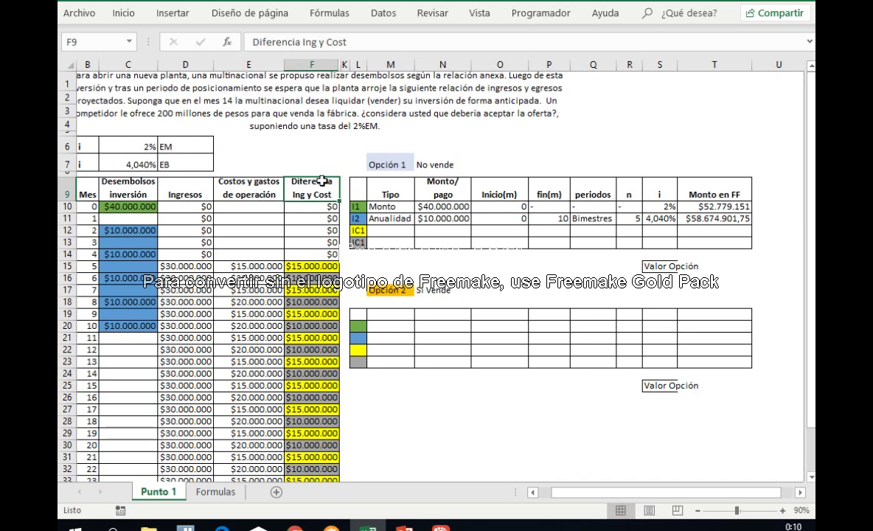
pyautogui.click(382, 230)
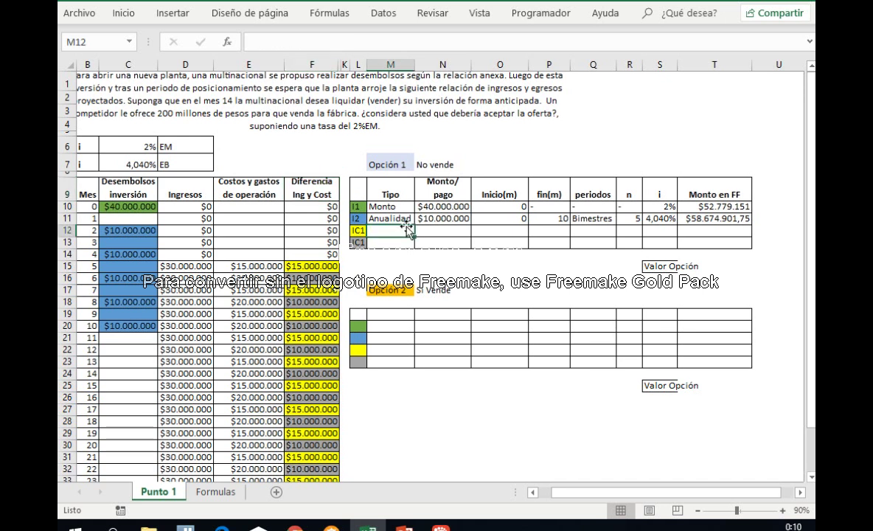
# Check the Diferencia formula =D10-E10 in F10 and fill it down to F14.
pyautogui.click(331, 210)
pyautogui.doubleClick(331, 208)
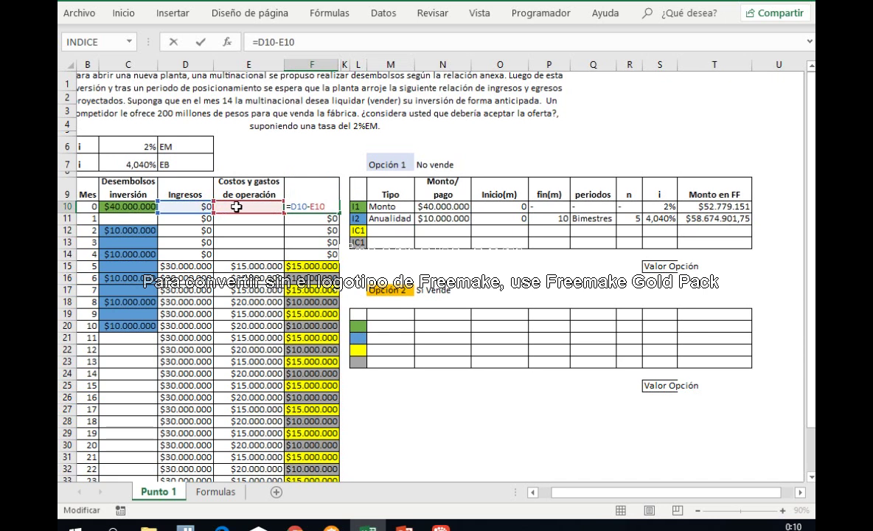
pyautogui.press('Return')
pyautogui.click(331, 205)
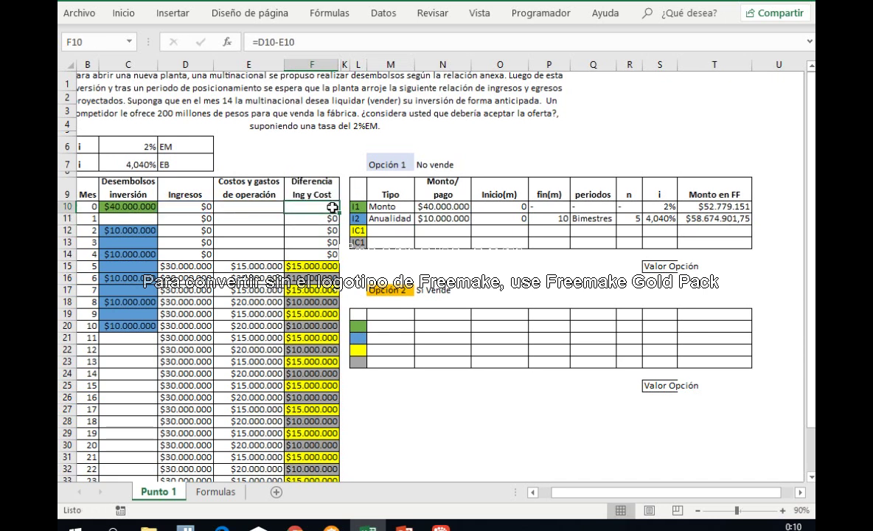
pyautogui.moveTo(340, 212); pyautogui.dragTo(335, 258)
pyautogui.click(324, 243)
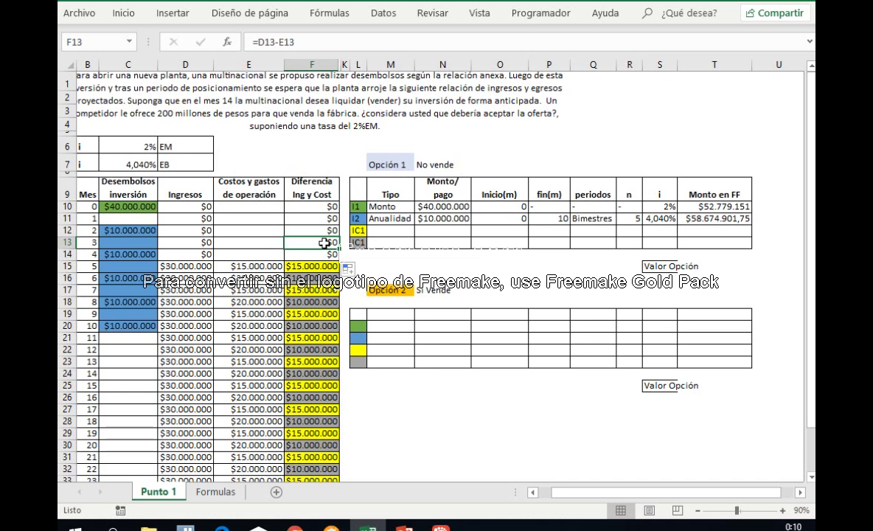
# Enter Anualidad as the Tipo of the yellow IC1 row and copy it to the grey row below.
pyautogui.click(314, 265)
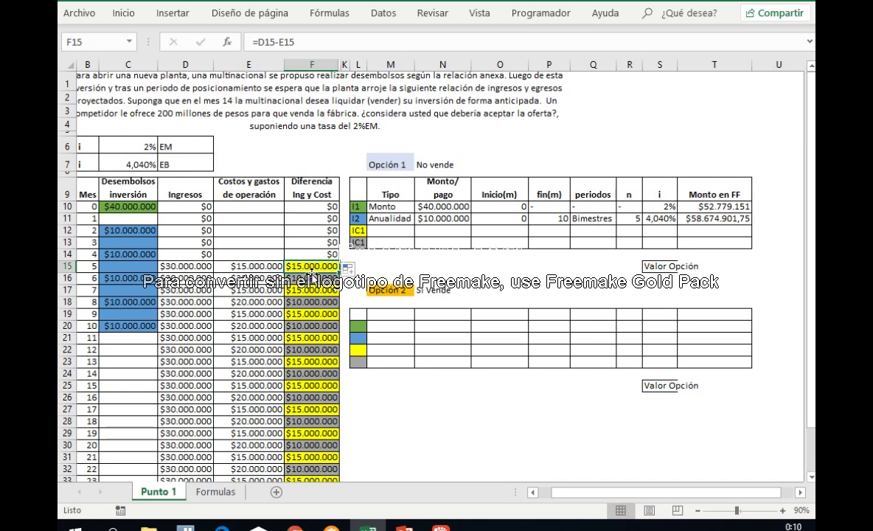
pyautogui.click(292, 289)
pyautogui.click(310, 277)
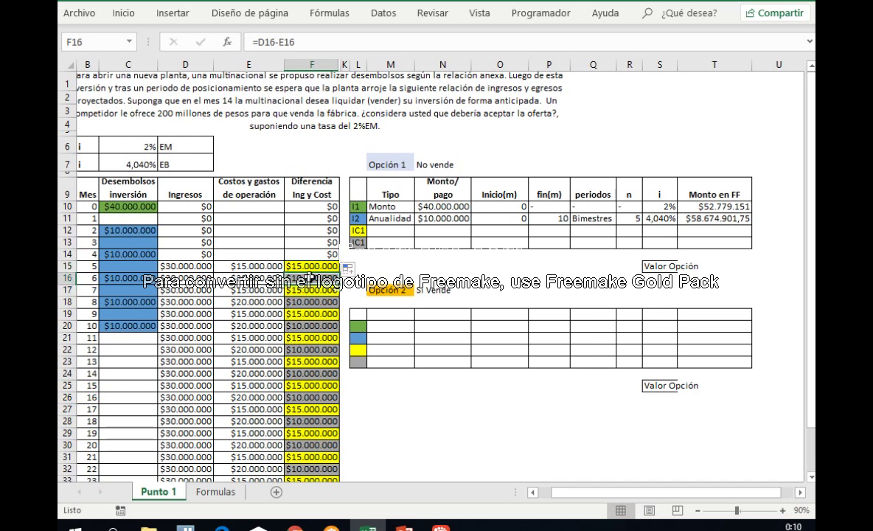
pyautogui.click(379, 231)
pyautogui.write('Anualidad')
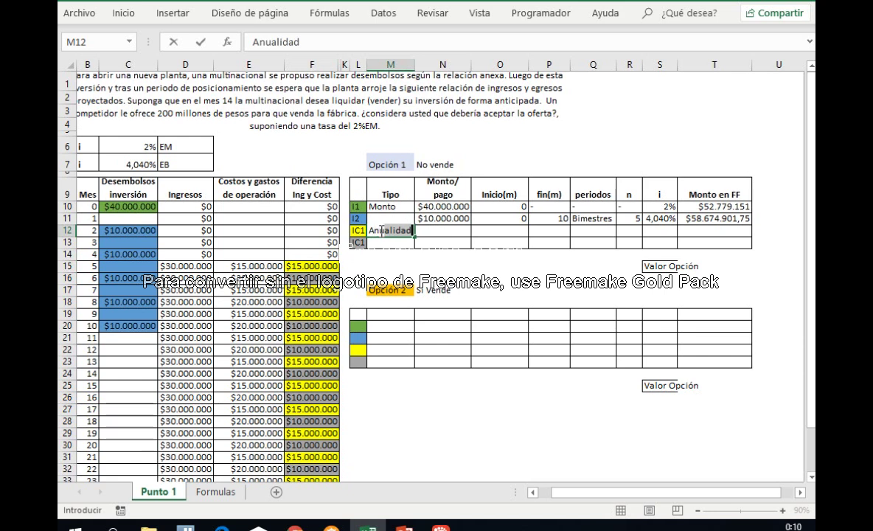
pyautogui.press('Return')
pyautogui.press('Up')
pyautogui.hotkey('ctrl', 'c')
pyautogui.press('Down')
pyautogui.hotkey('ctrl', 'v')
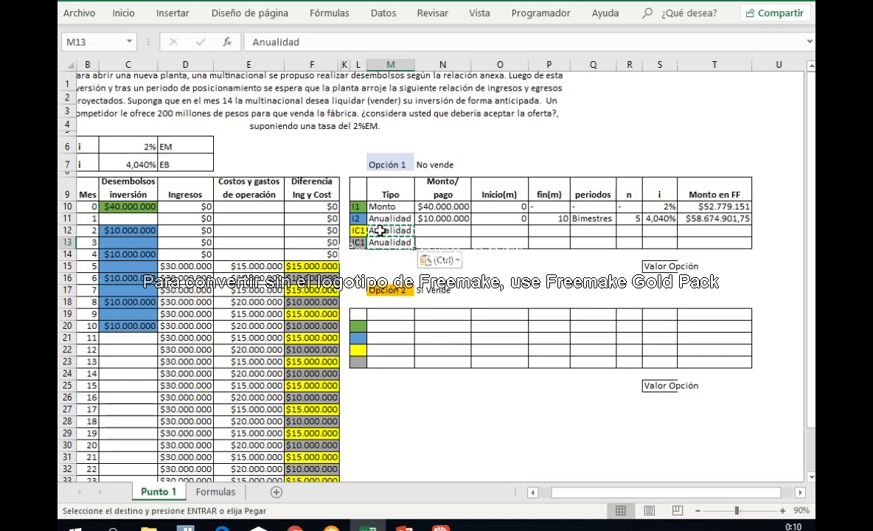
# Link the Monto/pago of the yellow row to =F15 and of the grey row to =F16.
pyautogui.press('Right')
pyautogui.press('pagedown')
pyautogui.press('pageup')
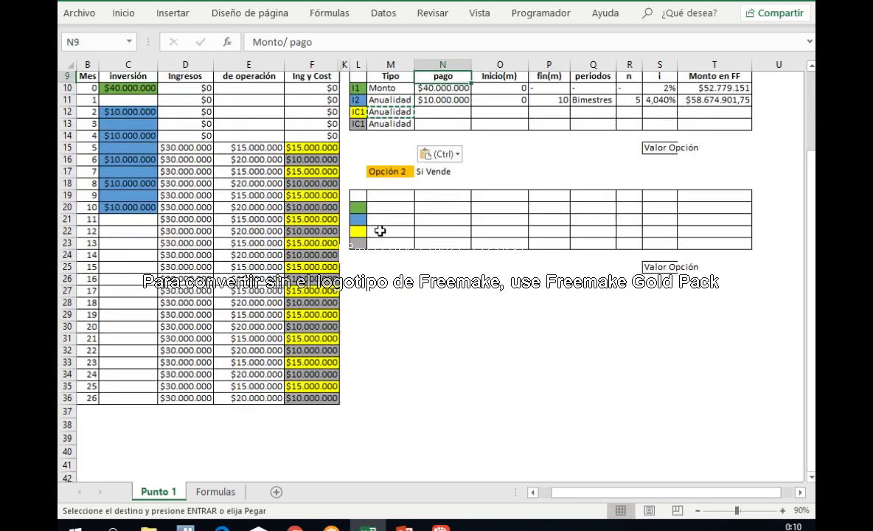
pyautogui.press('Down')
pyautogui.press('Down')
pyautogui.press('Down')
pyautogui.write('=')
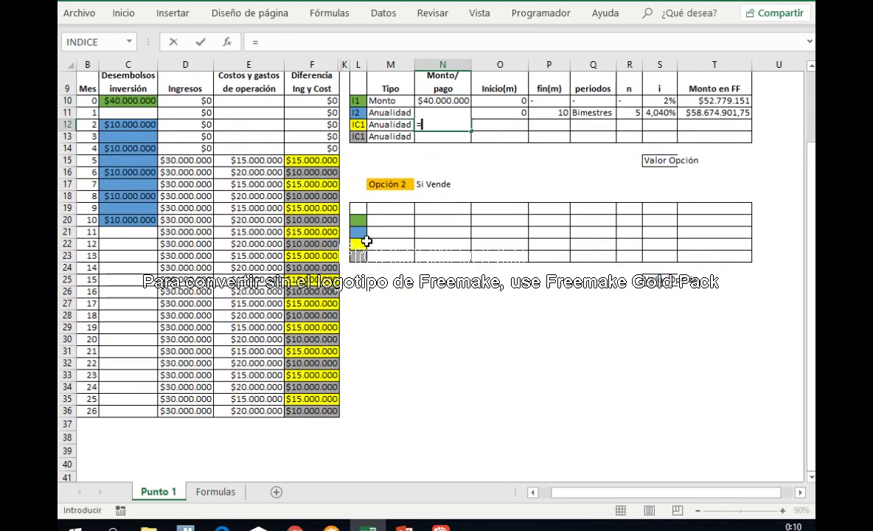
pyautogui.click(323, 160)
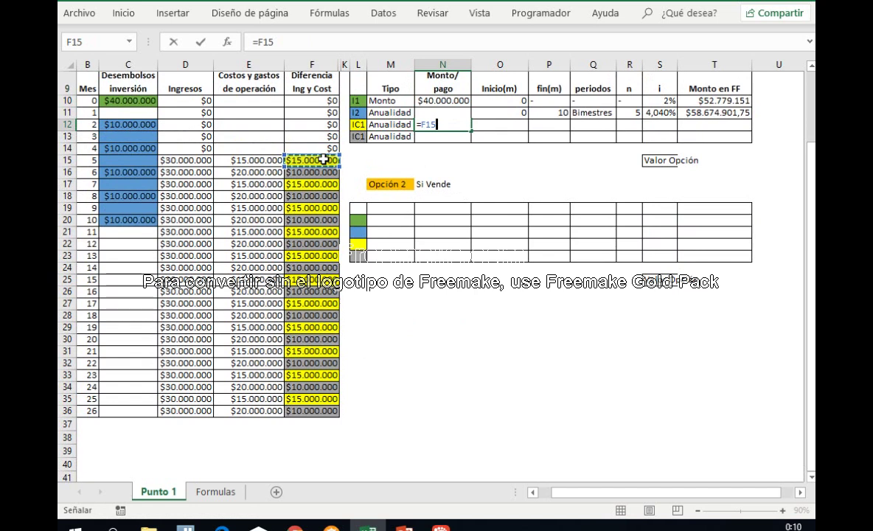
pyautogui.press('Return')
pyautogui.write('=')
pyautogui.click(319, 172)
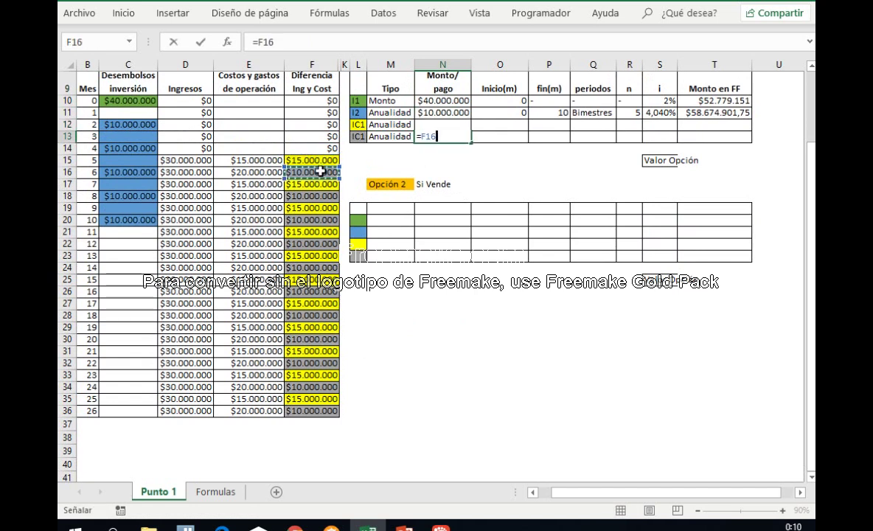
pyautogui.press('Return')
# Examine the yellow Diferencia entries from month 5 onward to see when the first income annuity starts and repeats.
pyautogui.press('Up')
pyautogui.press('Up')
pyautogui.press('Up')
pyautogui.press('Up')
pyautogui.press('Up')
pyautogui.press('Up')
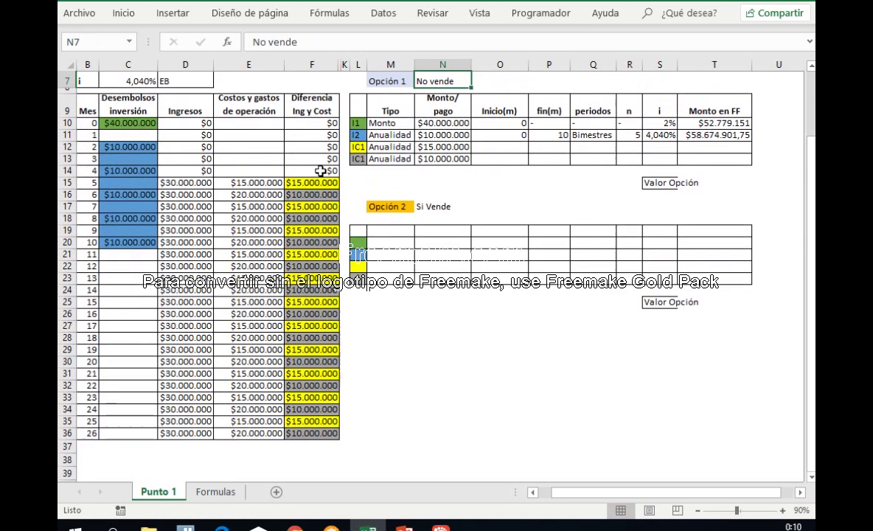
pyautogui.click(309, 185)
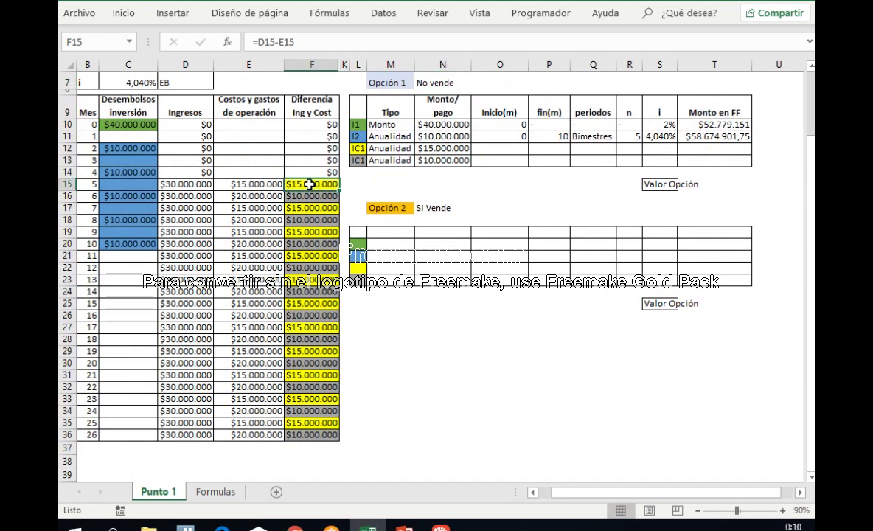
pyautogui.press('Down')
pyautogui.press('Down')
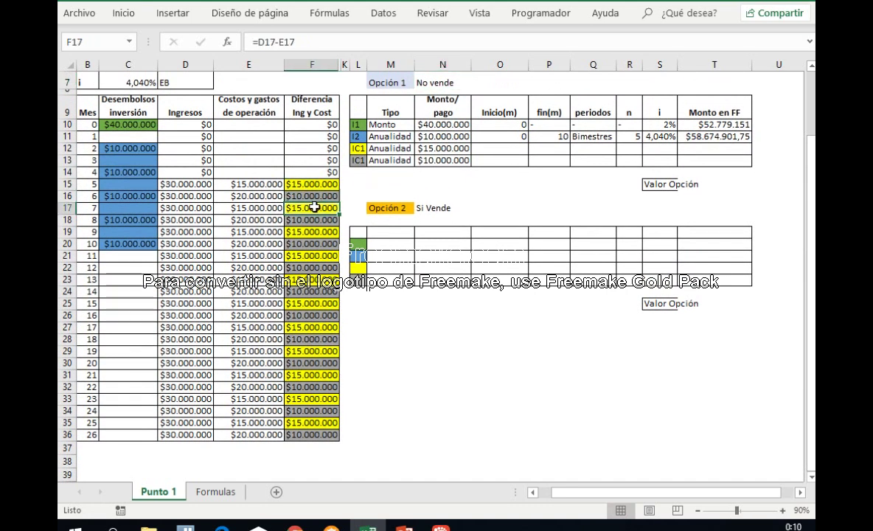
# Set the Inicio(m) of the yellow IC1 row to 3, two months before its first income in month 5.
pyautogui.press('Down')
pyautogui.press('Down')
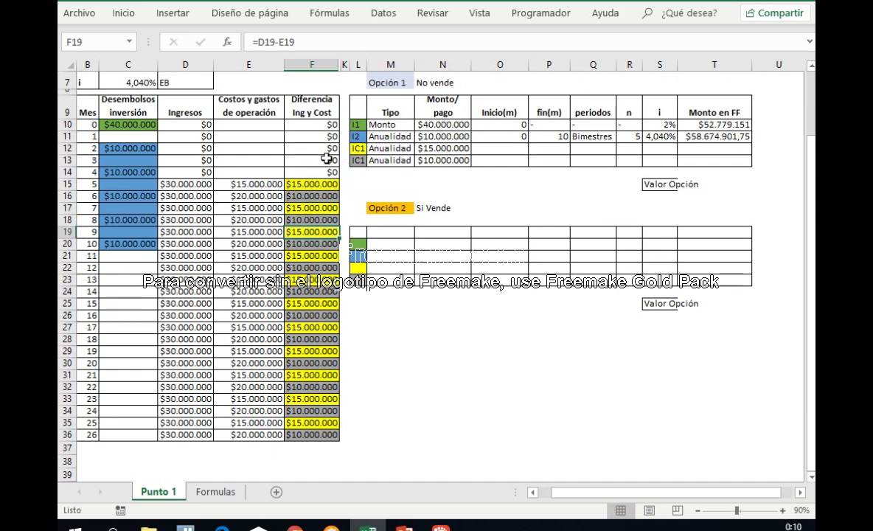
pyautogui.click(320, 160)
pyautogui.click(94, 157)
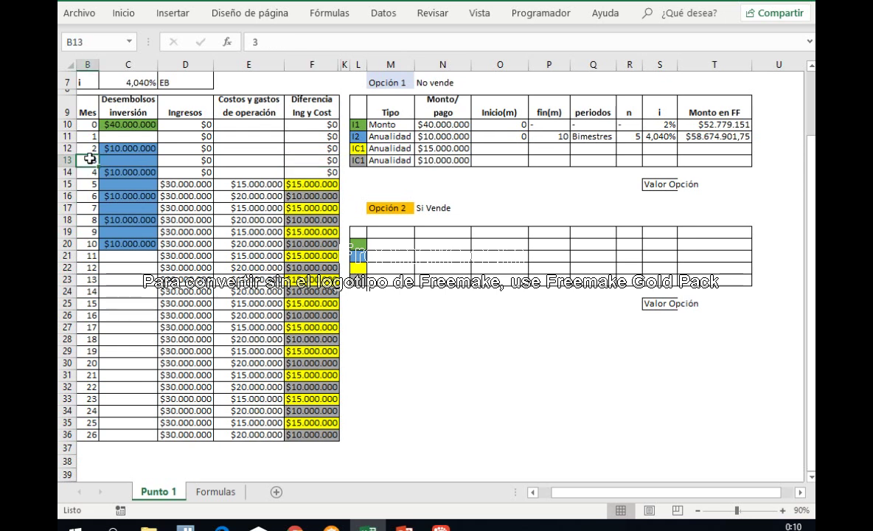
pyautogui.click(492, 148)
pyautogui.write('3')
pyautogui.press('Return')
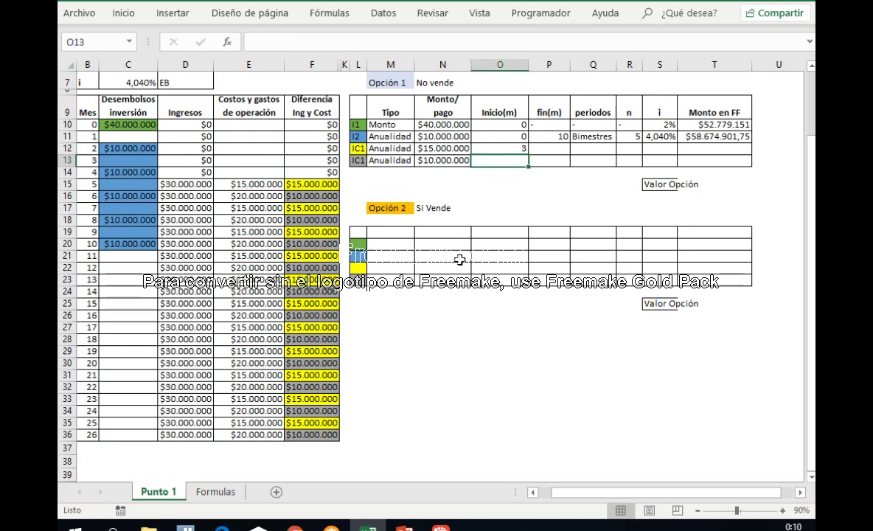
# Set the fin(m) of the yellow IC1 row to 25, the month of the last yellow Diferencia entry.
pyautogui.click(295, 429)
pyautogui.click(542, 151)
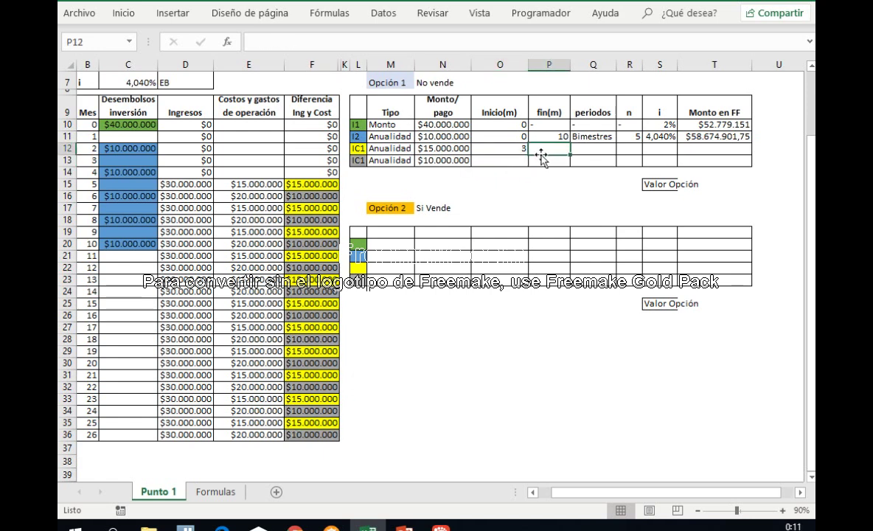
pyautogui.write('25')
pyautogui.press('Tab')
# Copy the Bimestres period and the n formula from the I2 row to the yellow IC1 row, checking against the yellow entries.
pyautogui.press('Up')
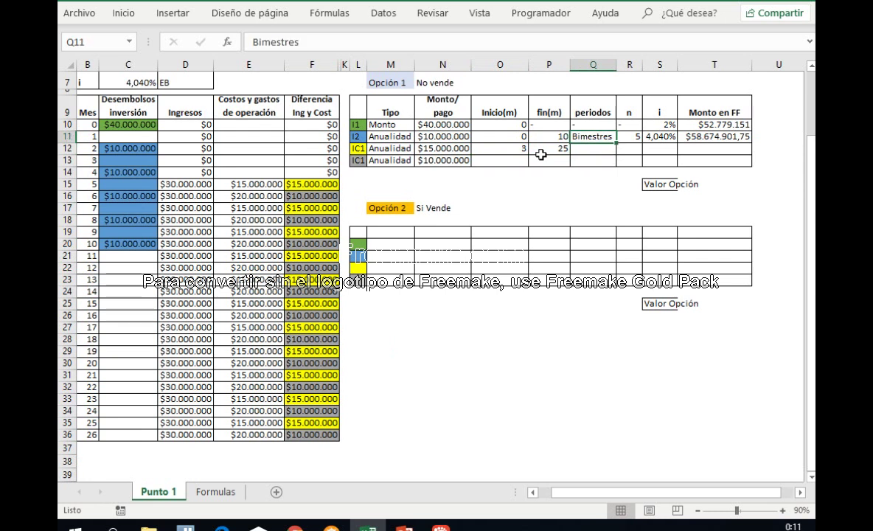
pyautogui.hotkey('ctrl', 'c')
pyautogui.press('Down')
pyautogui.hotkey('ctrl', 'v')
pyautogui.press('Up')
pyautogui.press('Right')
pyautogui.hotkey('ctrl', 'c')
pyautogui.press('Down')
pyautogui.hotkey('ctrl', 'v')
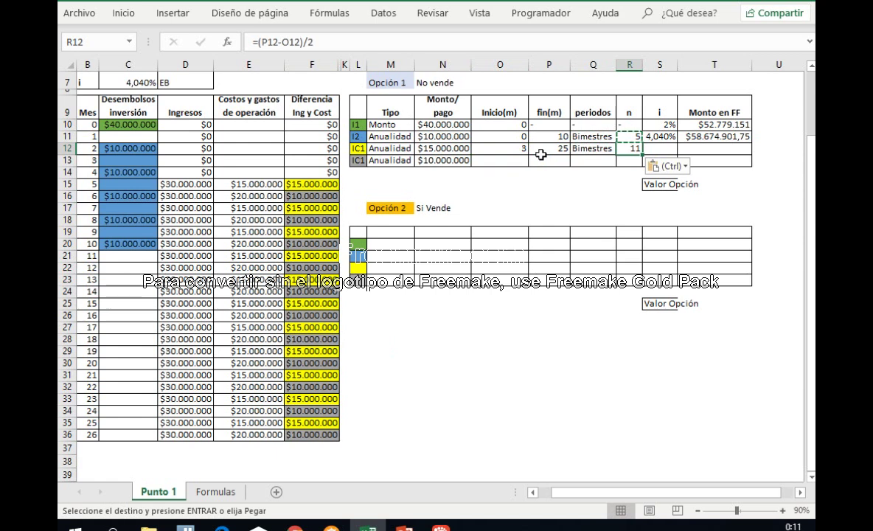
pyautogui.click(322, 185)
pyautogui.click(295, 208)
pyautogui.click(304, 231)
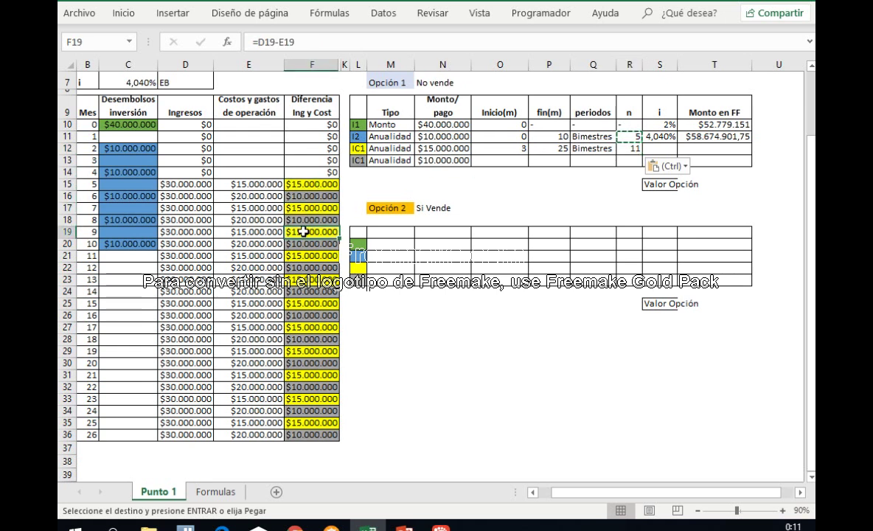
pyautogui.click(313, 422)
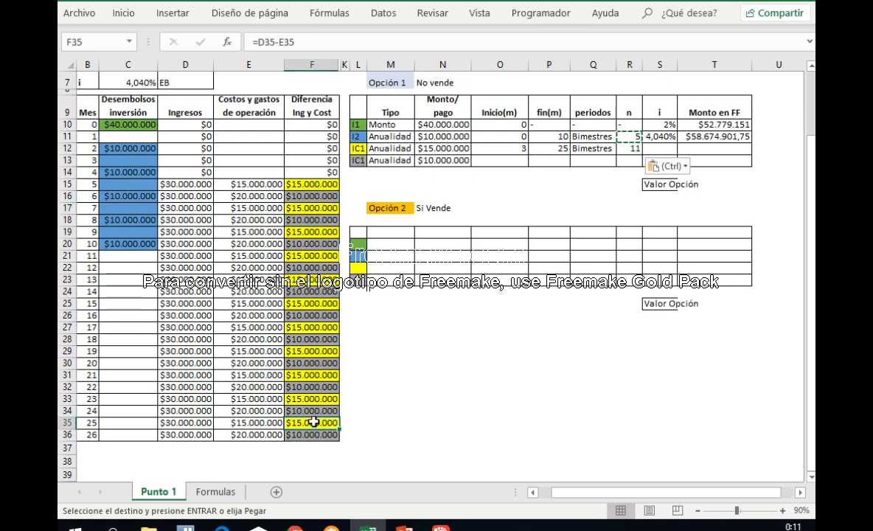
# Try to copy the interest rate i of the I2 row directly into the yellow IC1 row.
pyautogui.click(666, 138)
pyautogui.hotkey('ctrl', 'c')
pyautogui.press('Down')
pyautogui.hotkey('ctrl', 'v')
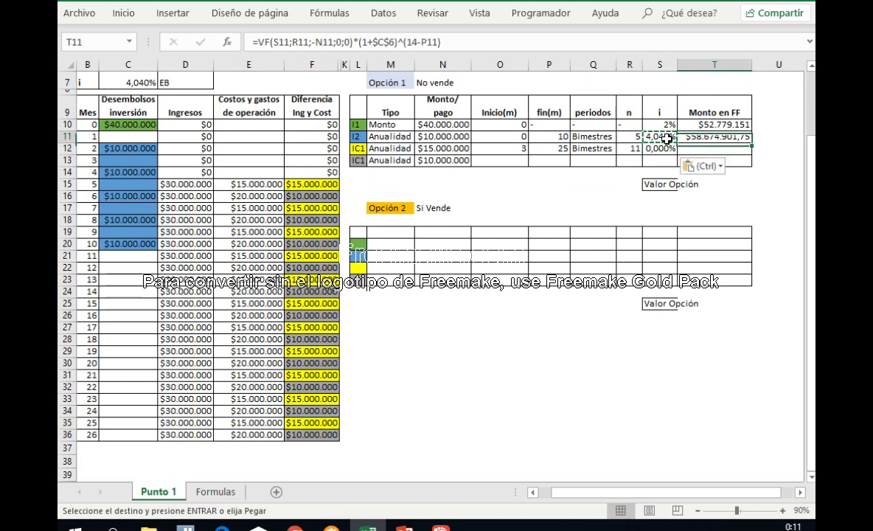
pyautogui.write('=')
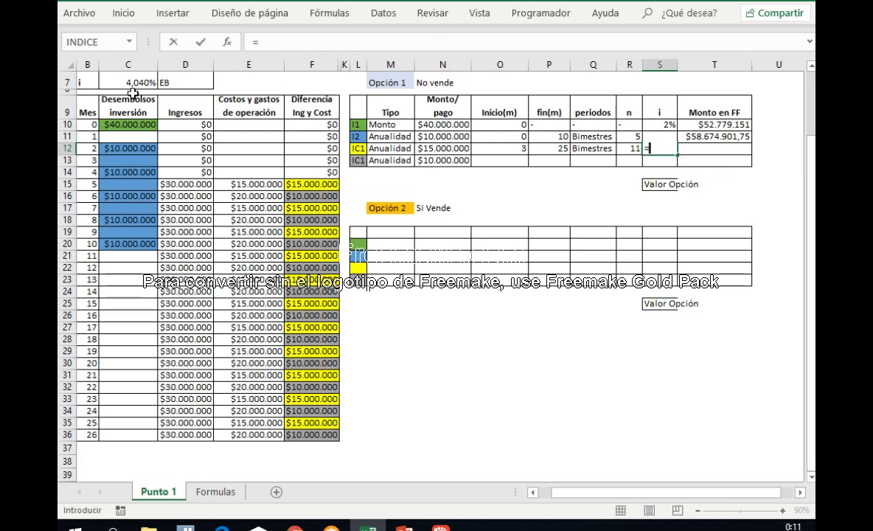
pyautogui.press('Escape')
pyautogui.press('Up')
pyautogui.press('Right')
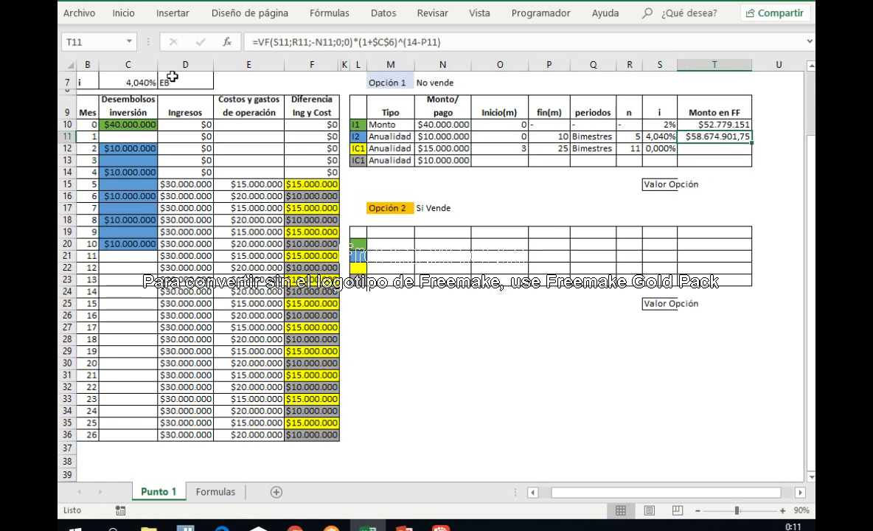
# Make the rate reference in S11 absolute and copy it to the yellow and grey IC1 rows.
pyautogui.press('Left')
pyautogui.press('F2')
pyautogui.press('F4')
pyautogui.press('Return')
pyautogui.press('Up')
pyautogui.hotkey('ctrl', 'c')
pyautogui.press('Down')
pyautogui.hotkey('ctrl', 'v')
pyautogui.press('Down')
pyautogui.hotkey('ctrl', 'v')
pyautogui.press('Escape')
pyautogui.press('Up')
# Enter the future value formula =VF(S12;R12;-N12;0;0) as the yellow row's Monto en FF in T12.
pyautogui.press('Right')
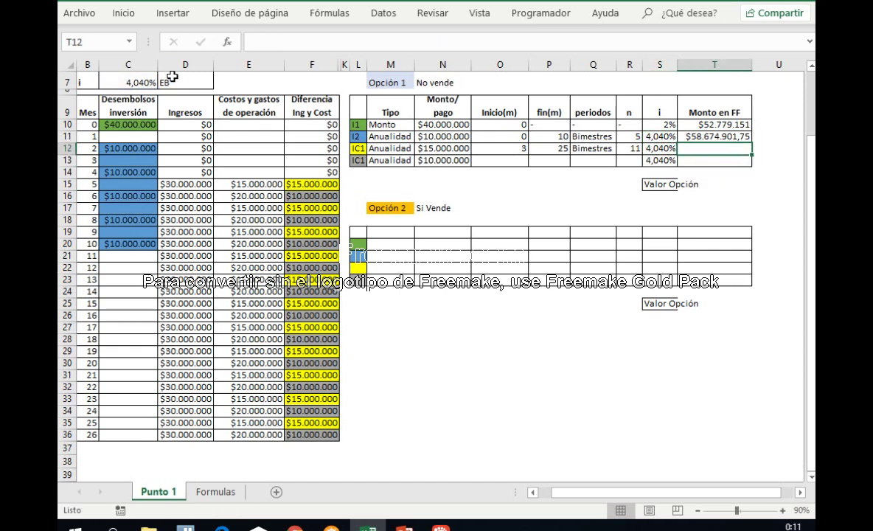
pyautogui.press('Left')
pyautogui.press('Right')
pyautogui.write('=VF(')
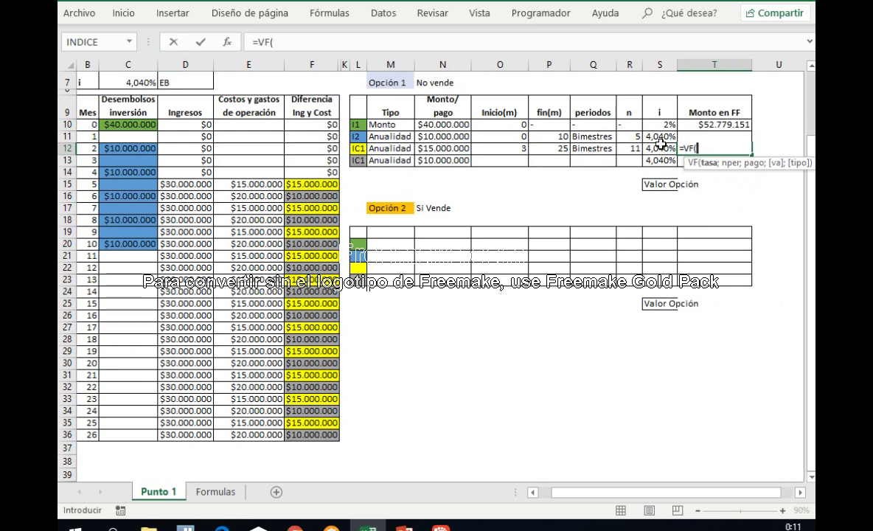
pyautogui.click(660, 147)
pyautogui.write(';')
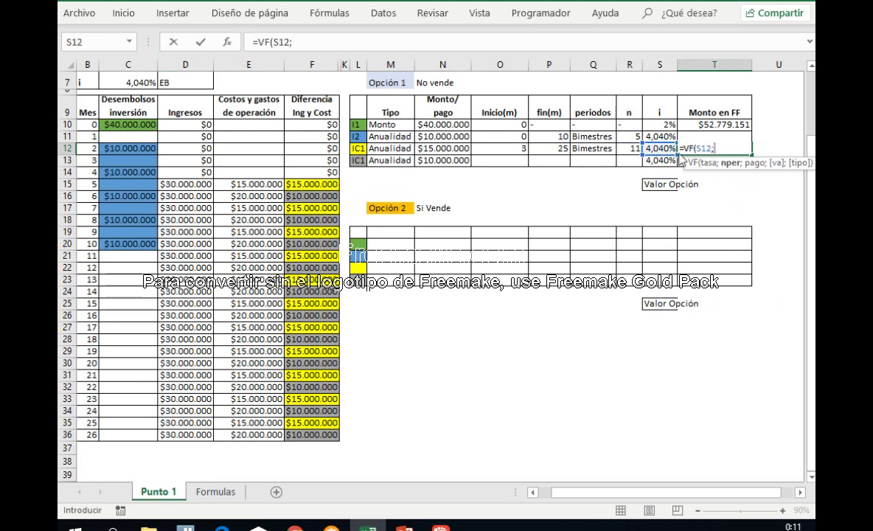
pyautogui.click(630, 148)
pyautogui.write(';')
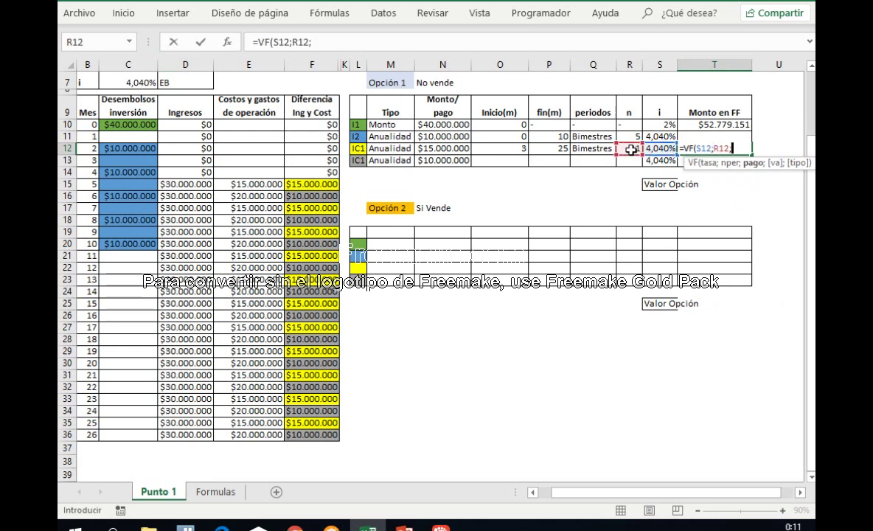
pyautogui.write('-')
pyautogui.click(453, 147)
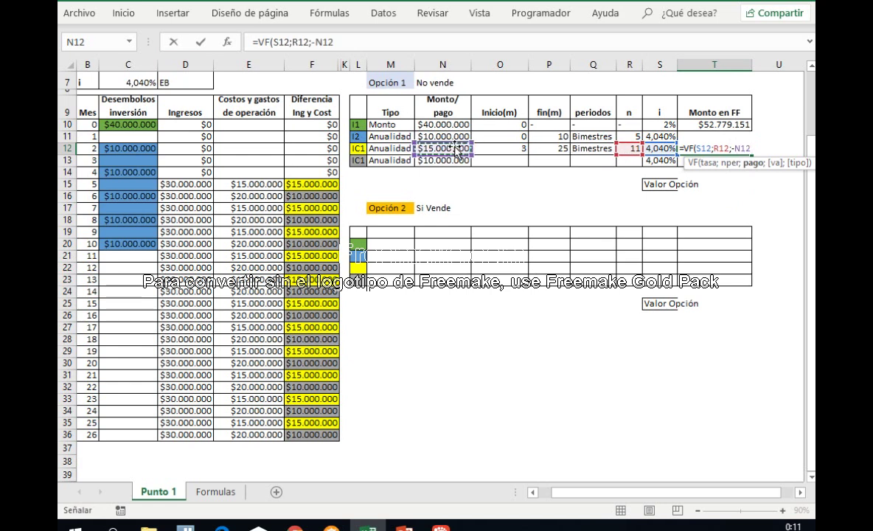
pyautogui.write(';0')
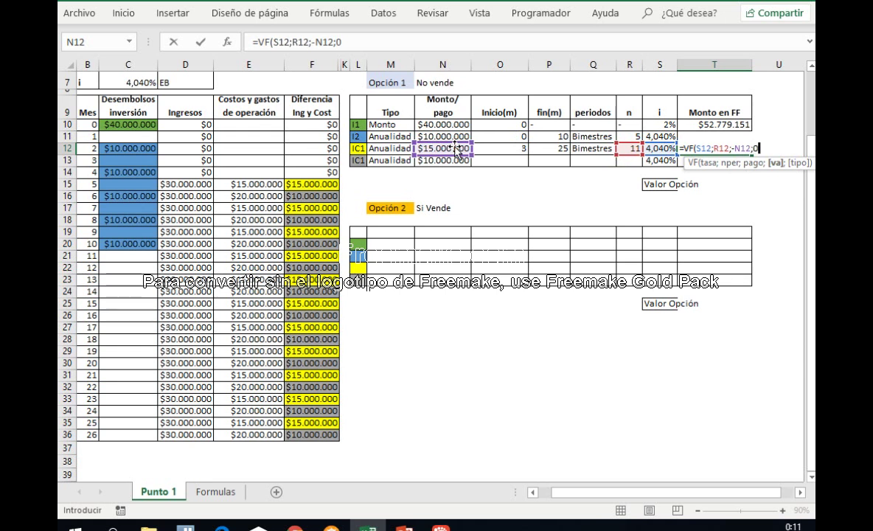
pyautogui.write(';0)')
pyautogui.hotkey('ctrl', 'Return')
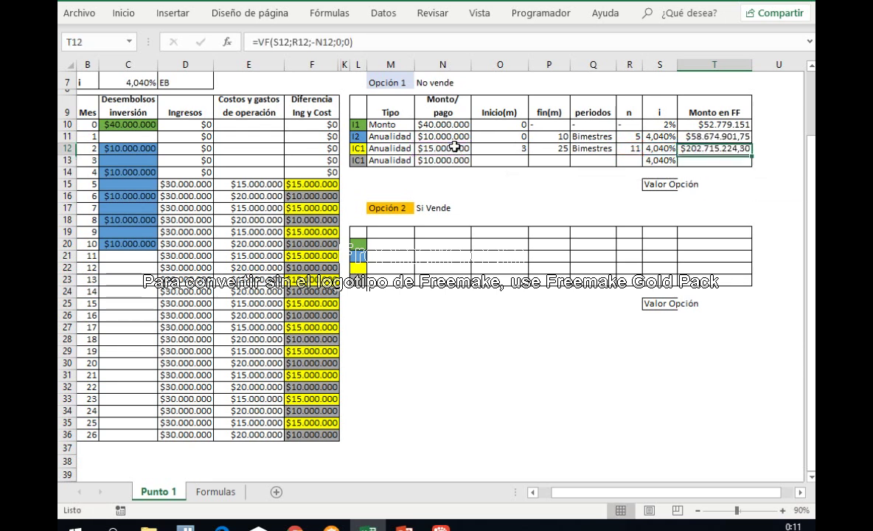
# Extend the formula in T12 with *(1+$C$6)^(14-P12) to bring the yellow row's amount to month 14.
pyautogui.press('F2')
pyautogui.press('Escape')
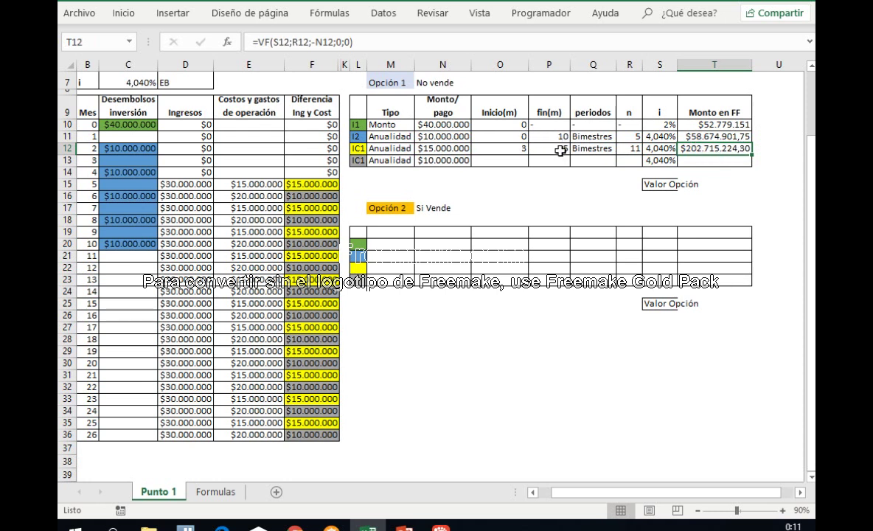
pyautogui.press('F2')
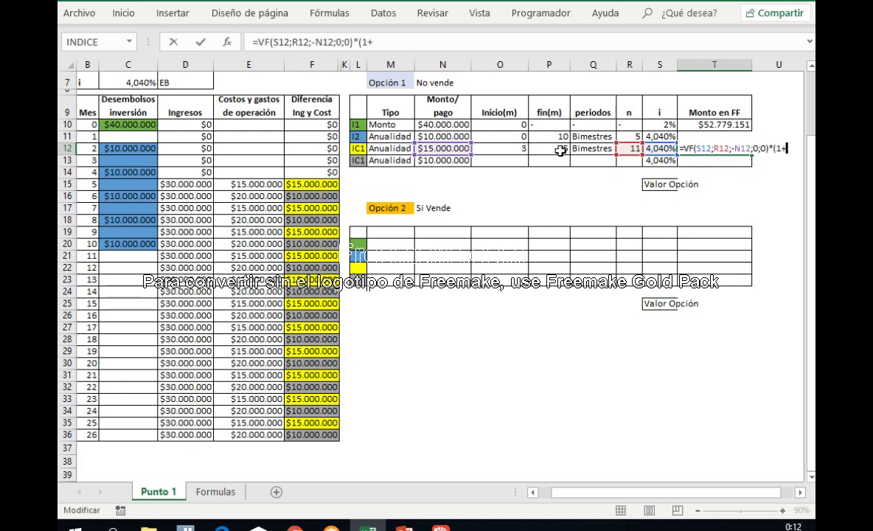
pyautogui.click(126, 84)
pyautogui.press('Up')
pyautogui.press('Up')
pyautogui.press('Down')
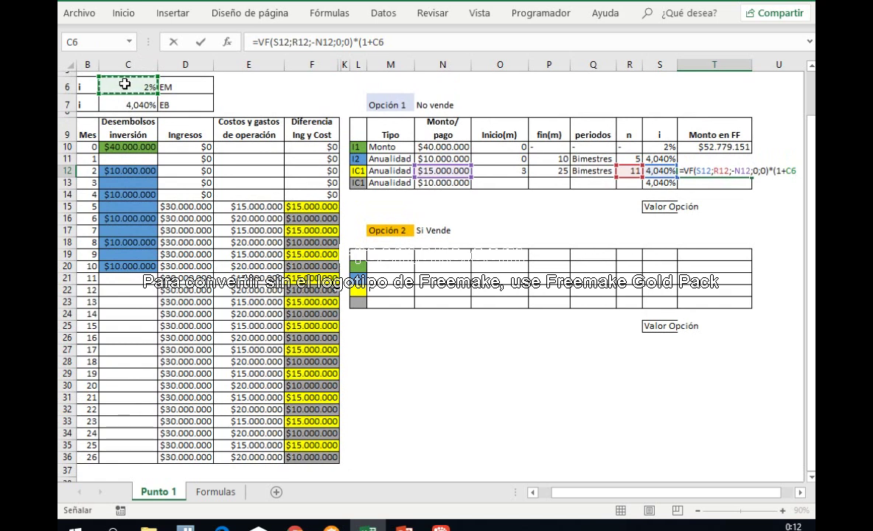
pyautogui.press('F4')
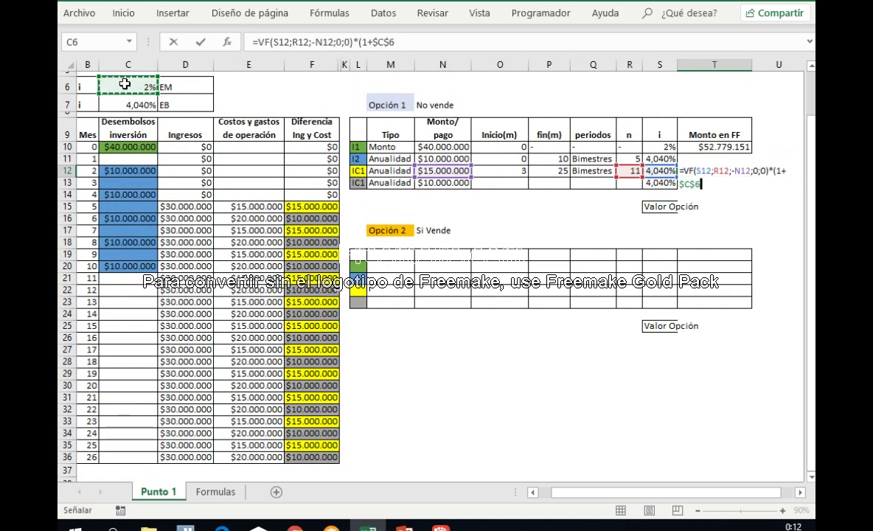
pyautogui.write(')^(14-')
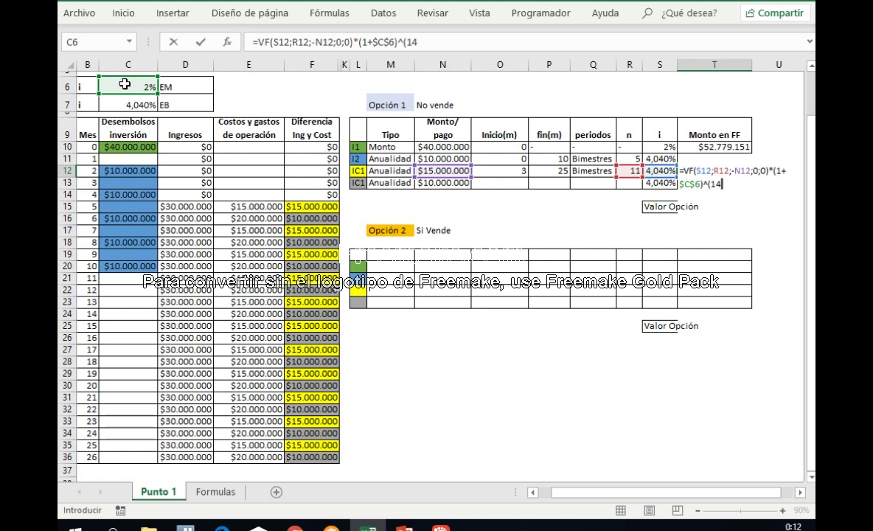
pyautogui.click(563, 171)
pyautogui.write(')')
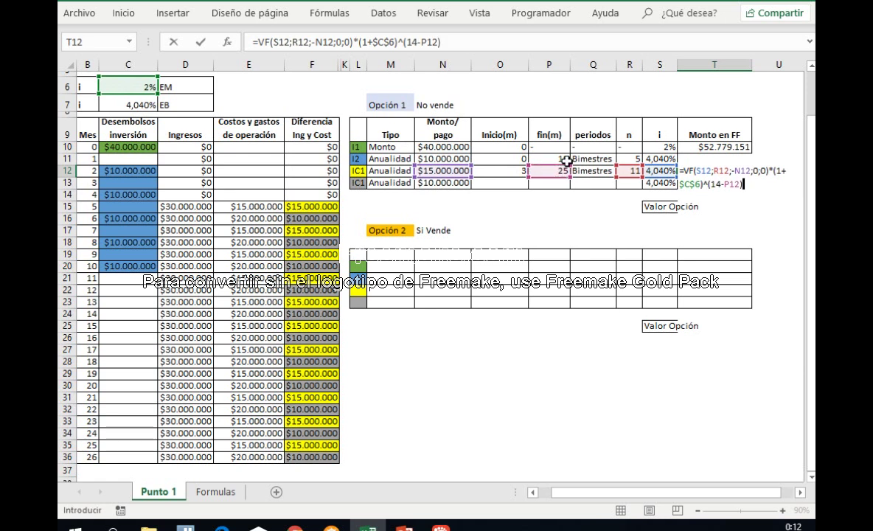
pyautogui.hotkey('ctrl', 'Return')
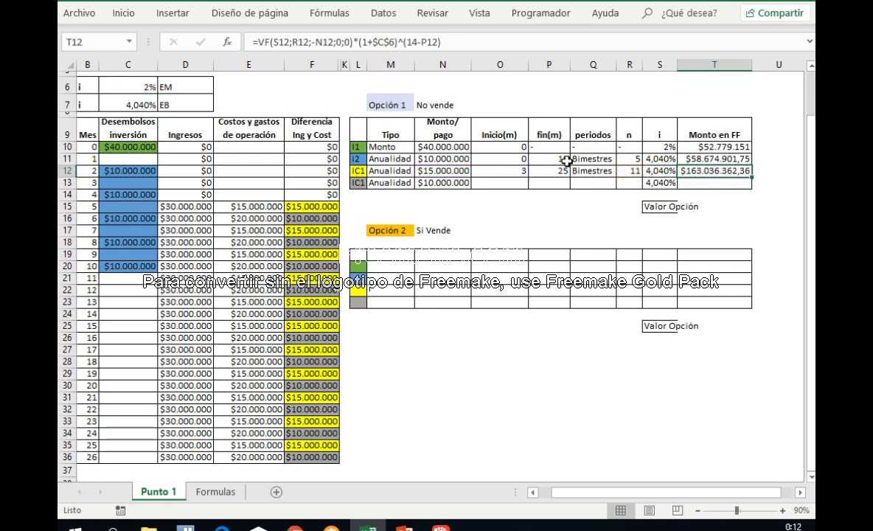
# Set the Inicio(m) of the grey IC1 row to 4, two months before its first income in month 6.
pyautogui.press('Left')
pyautogui.press('Left')
pyautogui.press('Left')
pyautogui.press('Left')
pyautogui.press('Left')
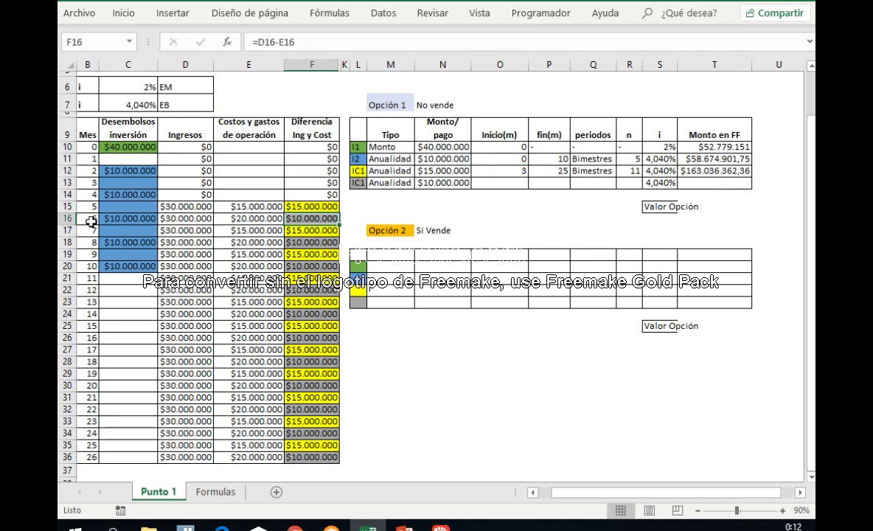
pyautogui.click(66, 218)
pyautogui.moveTo(87, 207); pyautogui.dragTo(336, 215)
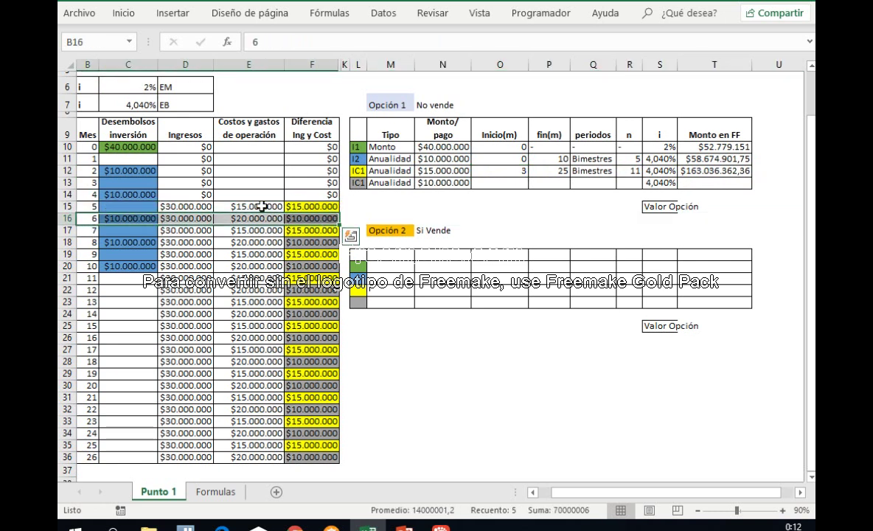
pyautogui.click(88, 194)
pyautogui.click(516, 182)
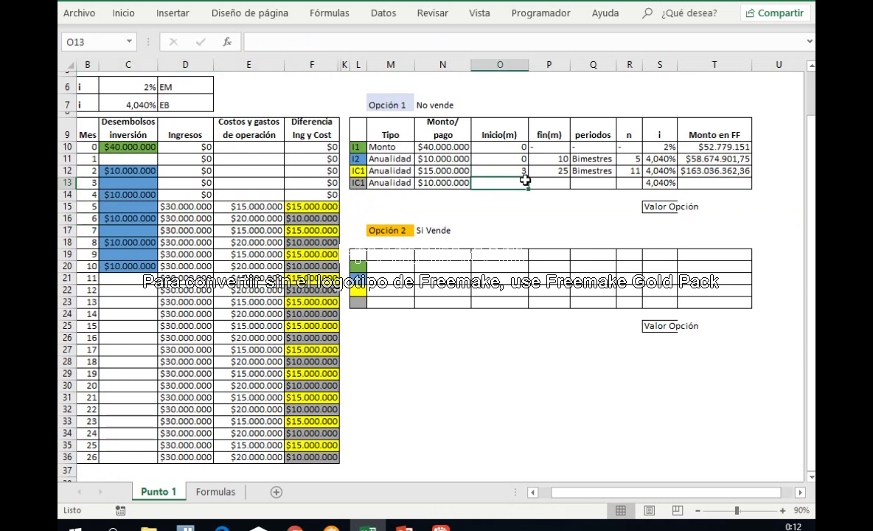
pyautogui.write('4')
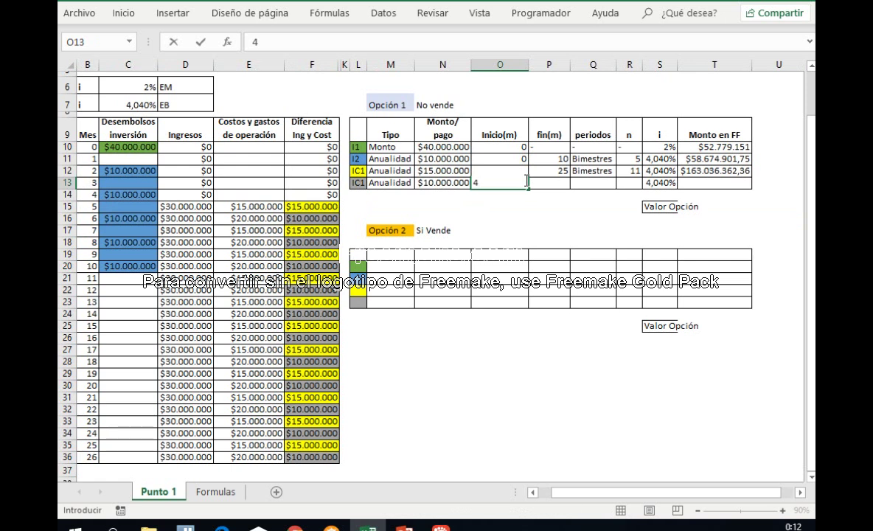
pyautogui.press('Return')
# Set the fin(m) of the grey IC1 row to 26, the month of the last grey Diferencia entry.
pyautogui.click(313, 457)
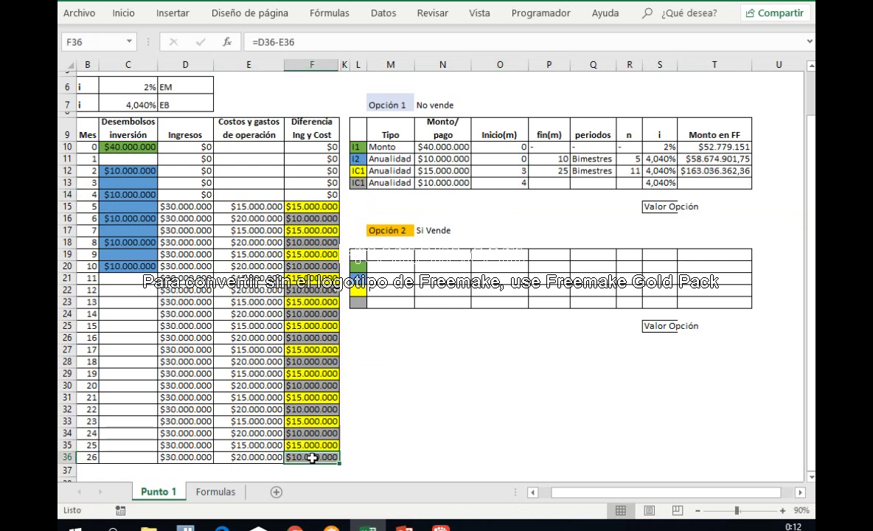
pyautogui.click(87, 457)
pyautogui.click(557, 183)
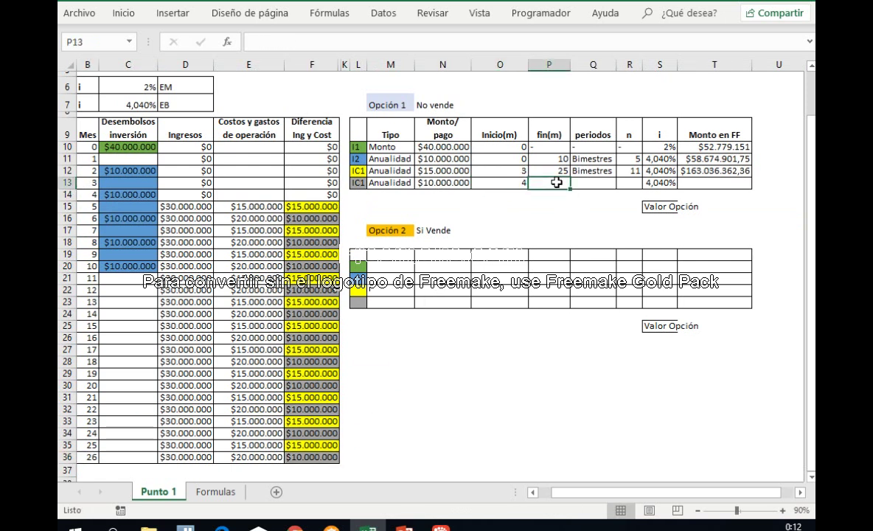
pyautogui.write('6')
pyautogui.press('Return')
# Copy the Bimestres period and the n formula from the yellow IC1 row to the grey row.
pyautogui.press('Up')
pyautogui.press('Right')
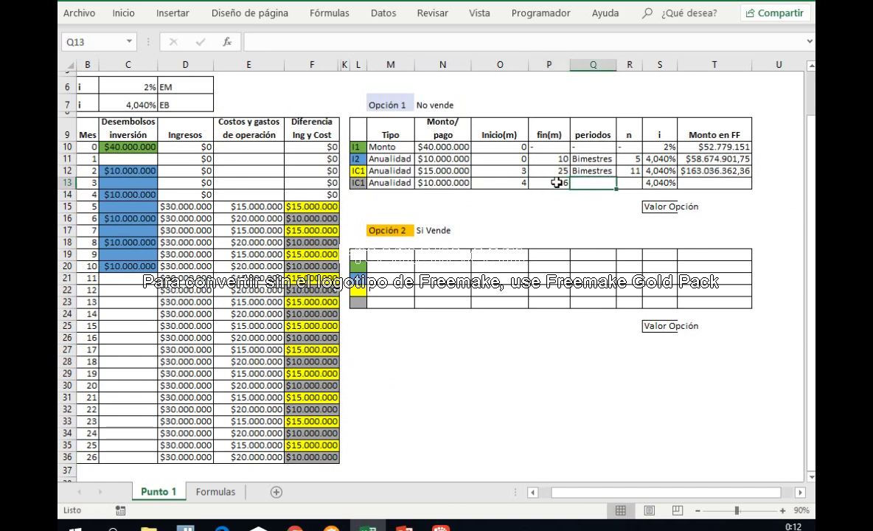
pyautogui.press('Up')
pyautogui.hotkey('ctrl', 'c')
pyautogui.press('Down')
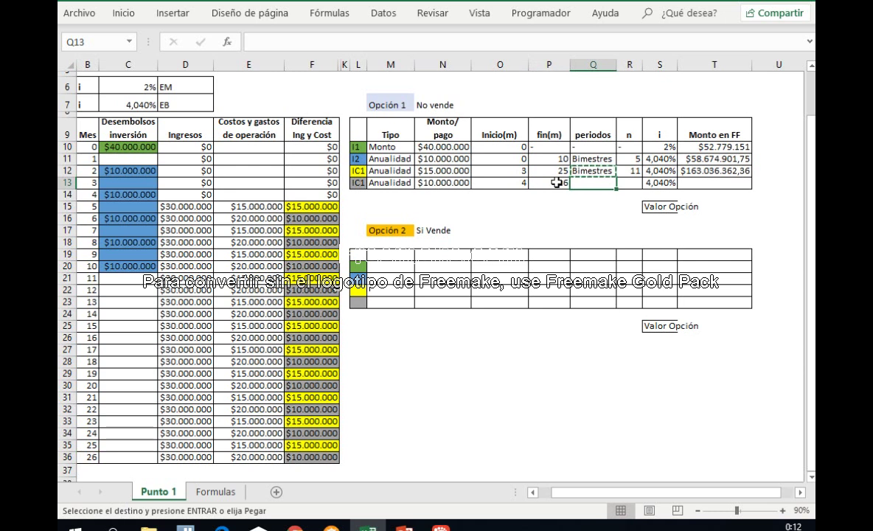
pyautogui.hotkey('ctrl', 'v')
pyautogui.press('Right')
pyautogui.press('Up')
pyautogui.hotkey('ctrl', 'c')
pyautogui.press('Down')
pyautogui.hotkey('ctrl', 'v')
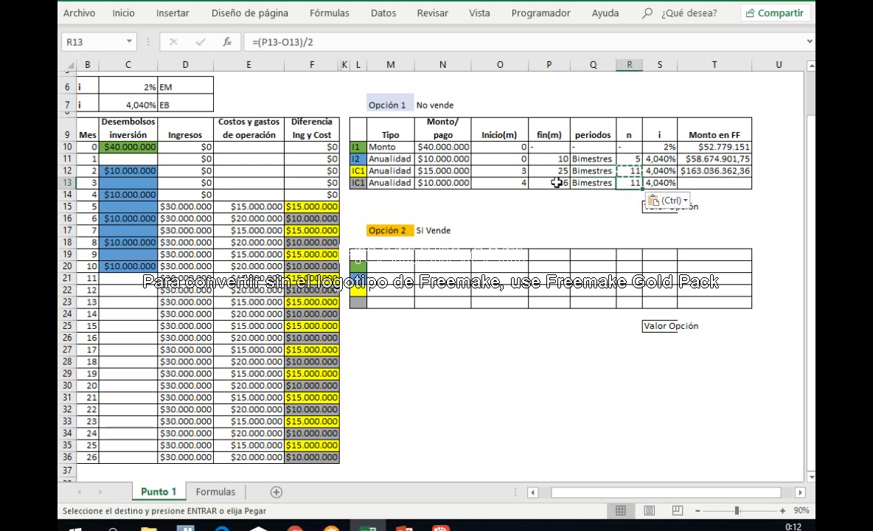
# Check the n formulas of the I2 and yellow IC1 rows and copy R12's n formula to R13 again.
pyautogui.press('Escape')
pyautogui.press('Up')
pyautogui.press('F2')
pyautogui.press('Escape')
pyautogui.press('Up')
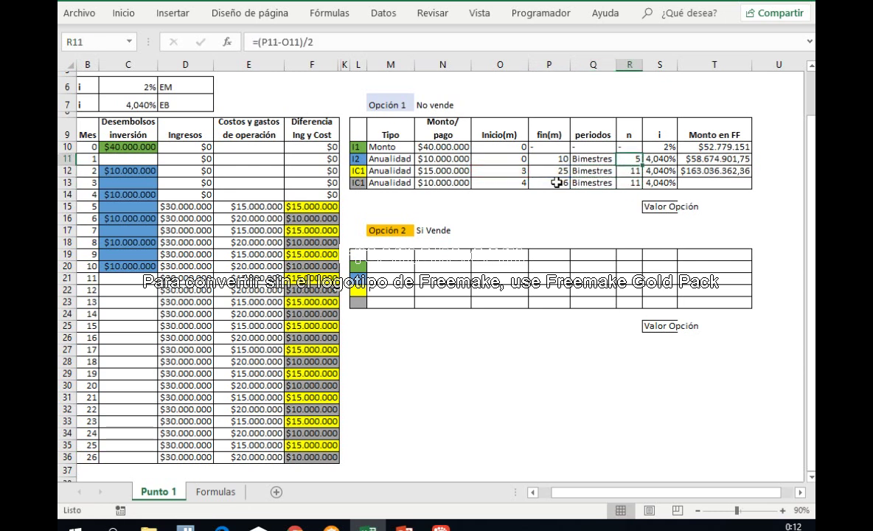
pyautogui.press('Down')
pyautogui.hotkey('ctrl', 'c')
pyautogui.press('Down')
pyautogui.hotkey('ctrl', 'v')
pyautogui.press('Escape')
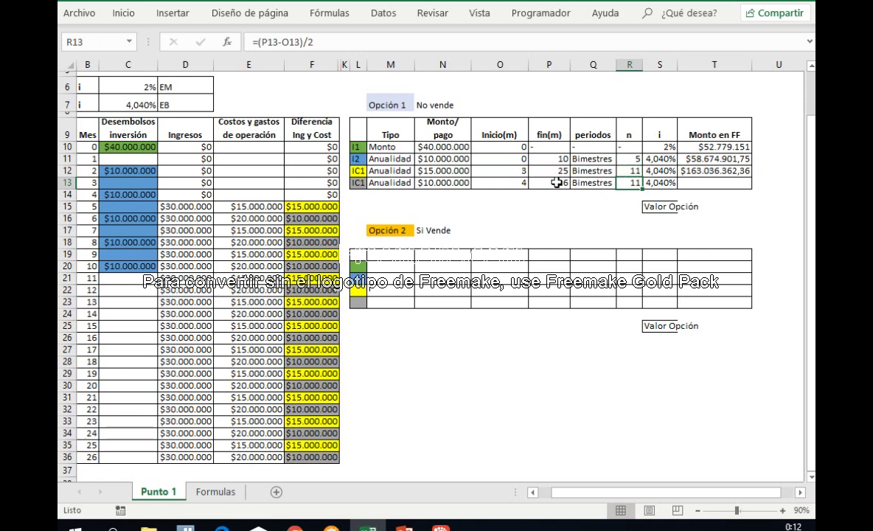
# Copy the Monto en FF formula from the yellow IC1 row to T13 in the grey IC1 row.
pyautogui.click(560, 182)
pyautogui.click(507, 181)
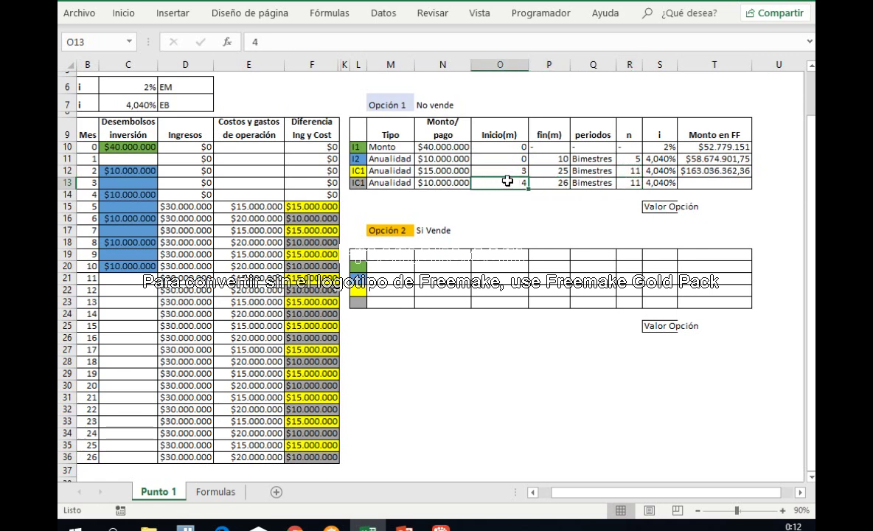
pyautogui.click(658, 182)
pyautogui.click(703, 169)
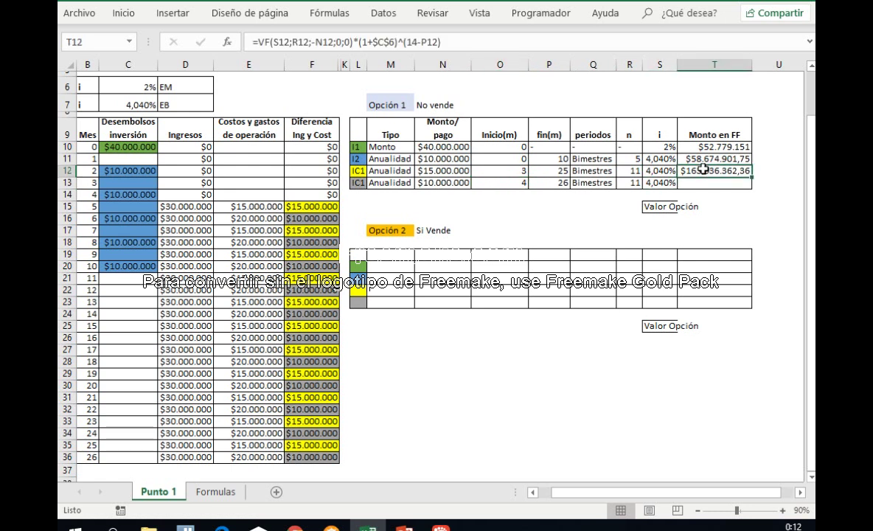
pyautogui.hotkey('ctrl', 'c')
pyautogui.press('Down')
pyautogui.hotkey('ctrl', 'v')
pyautogui.press('F2')
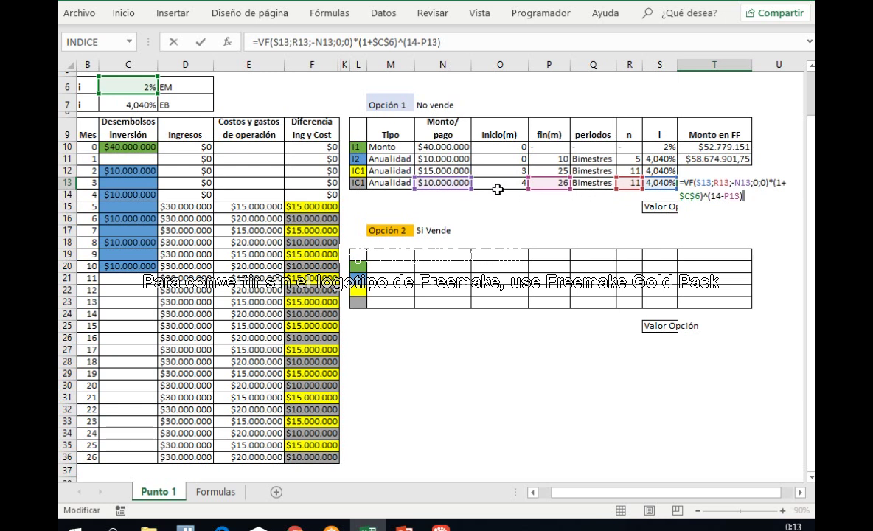
# Review the Tasa, Nper and Pago arguments of the VF function in T13, keeping -N13 as the payment.
pyautogui.click(713, 183)
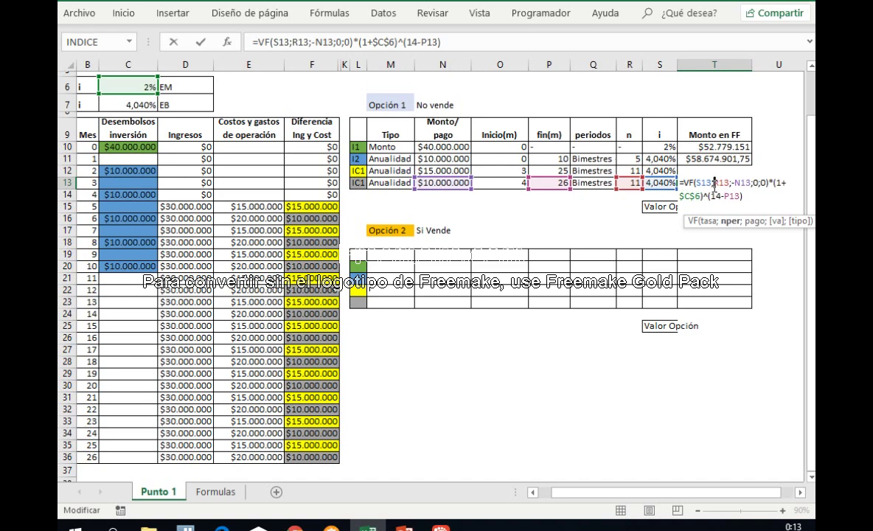
pyautogui.hotkey('shift', 'F3')
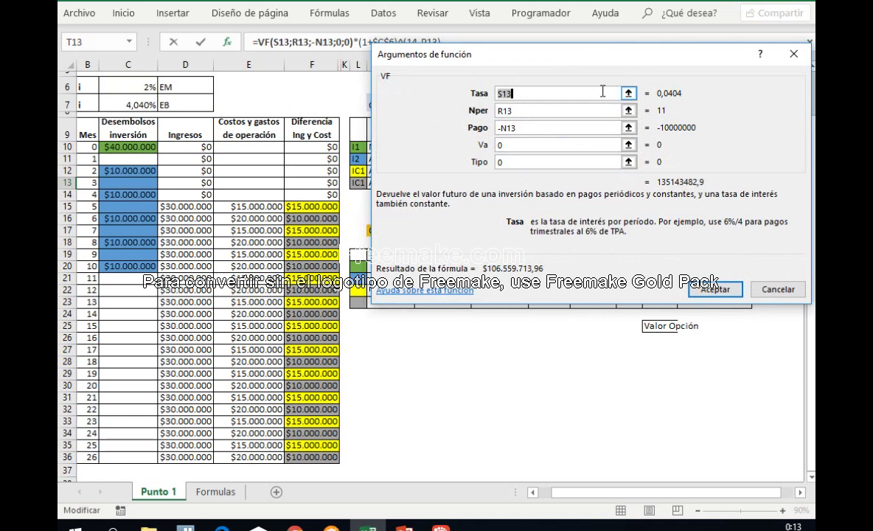
pyautogui.click(582, 110)
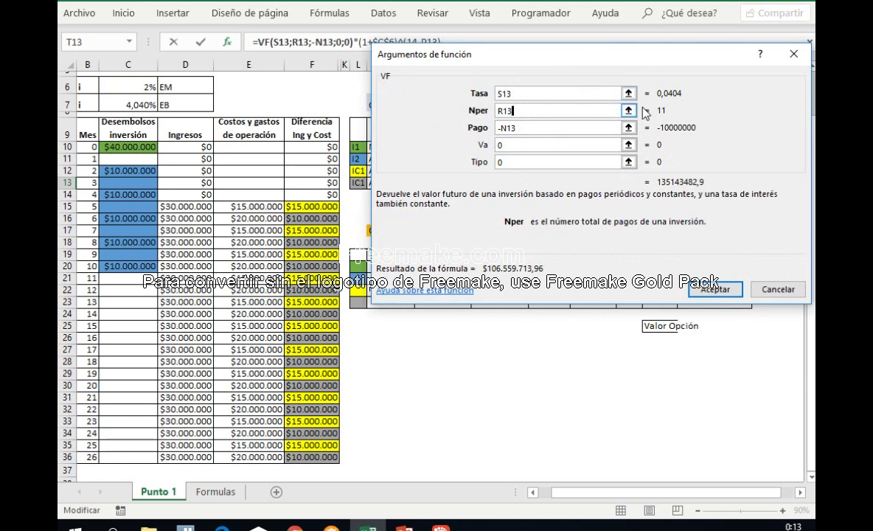
pyautogui.click(586, 129)
pyautogui.moveTo(612, 55); pyautogui.dragTo(581, 247)
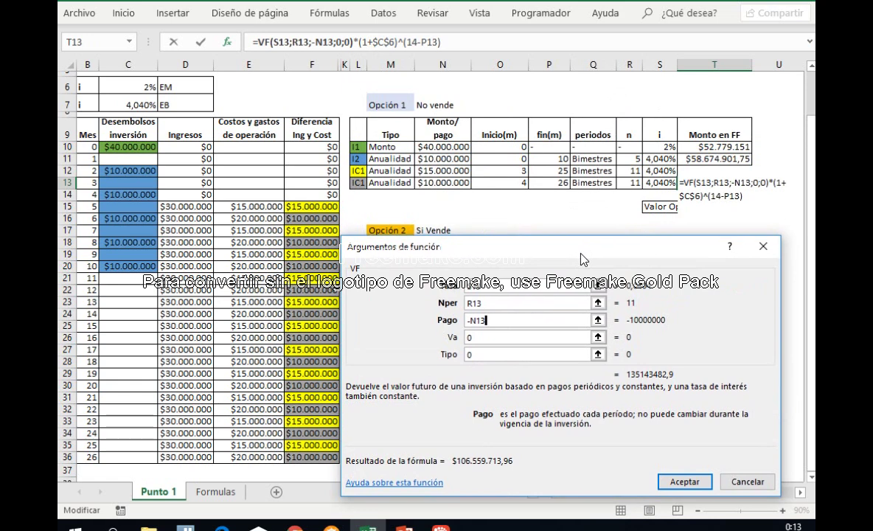
pyautogui.write('+')
pyautogui.click(460, 184)
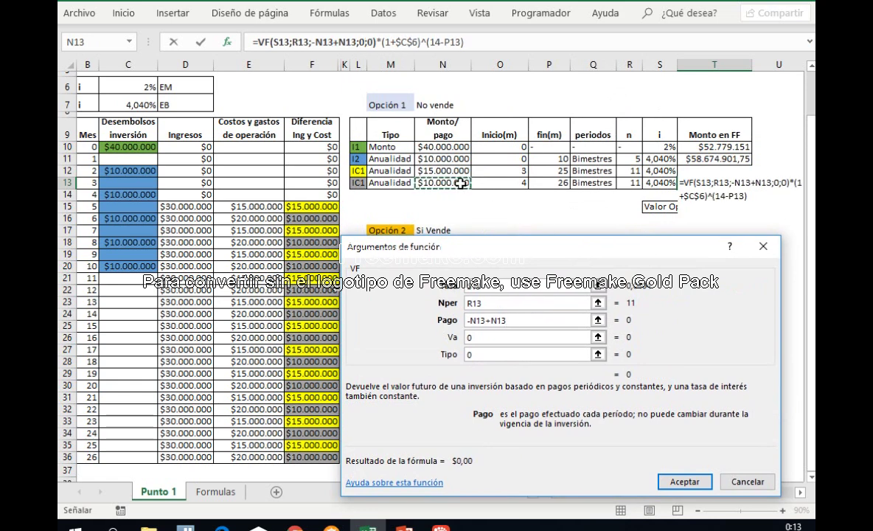
pyautogui.press('BackSpace')
pyautogui.press('BackSpace')
pyautogui.press('BackSpace')
pyautogui.press('BackSpace')
pyautogui.press('Return')
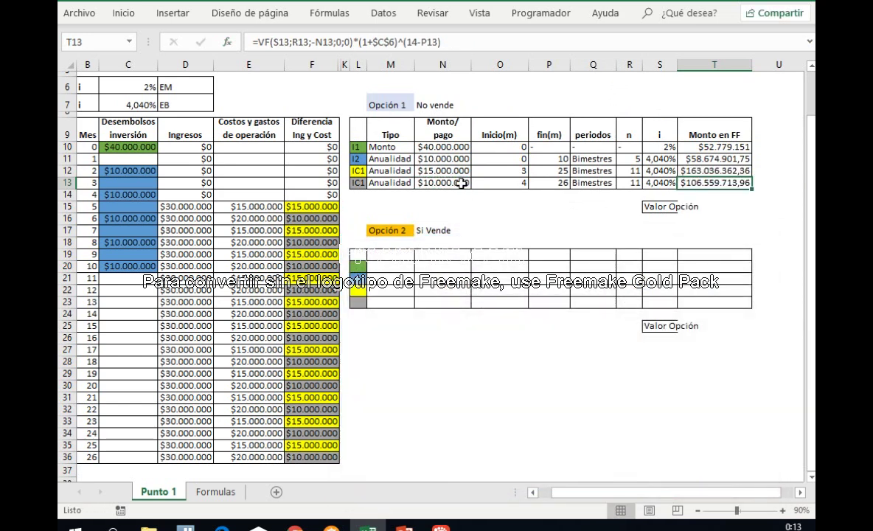
# Recheck the Va and Tipo arguments of T13's VF function, the grey row's fin(m) and the month-14 factor.
pyautogui.hotkey('shift', 'F3')
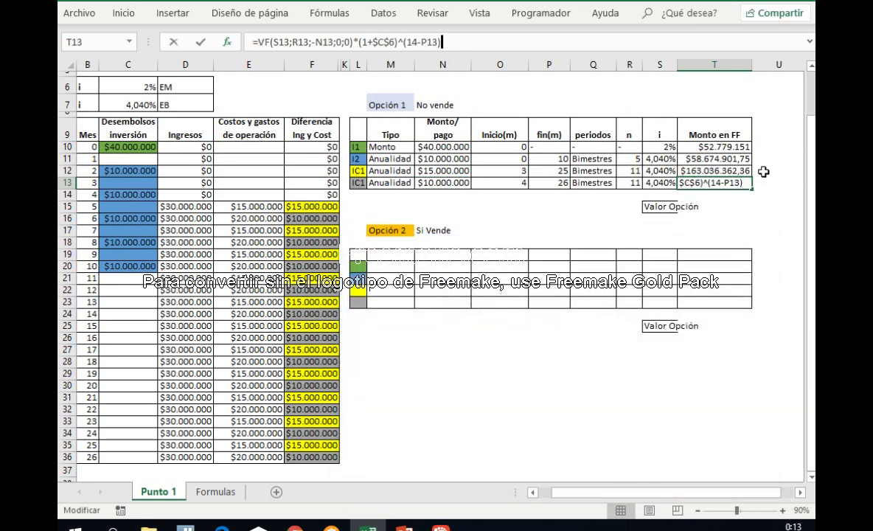
pyautogui.press('Return')
pyautogui.click(743, 170)
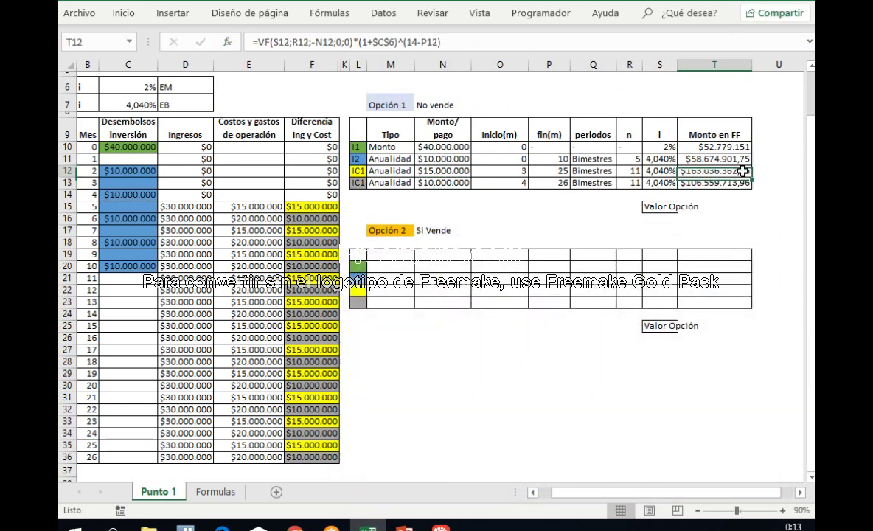
pyautogui.doubleClick(731, 184)
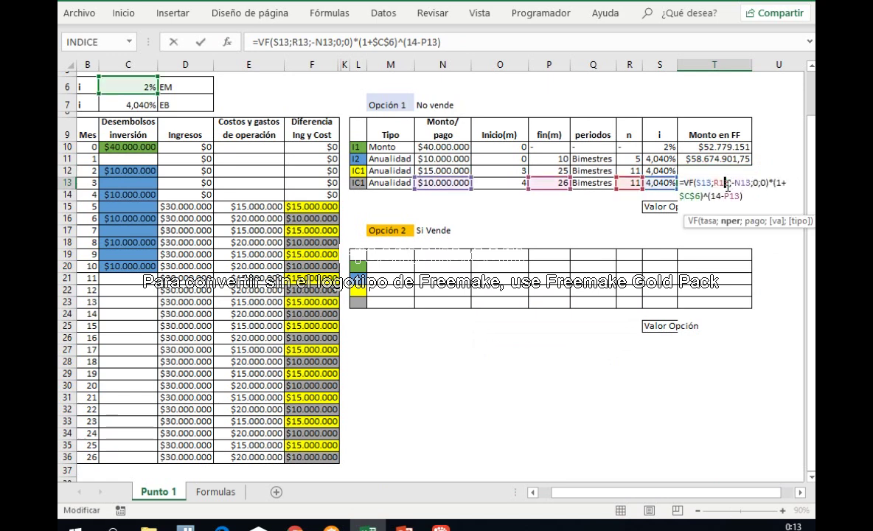
pyautogui.hotkey('shift', 'F3')
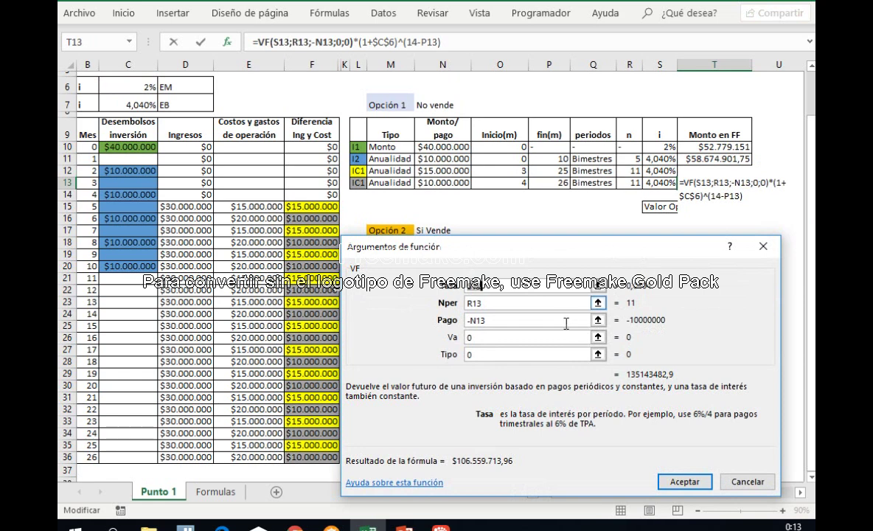
pyautogui.click(531, 339)
pyautogui.click(545, 355)
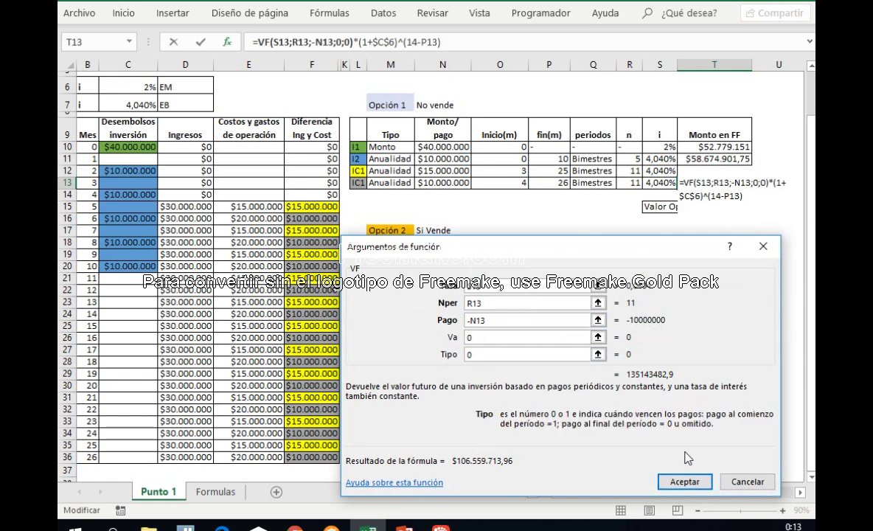
pyautogui.press('Return')
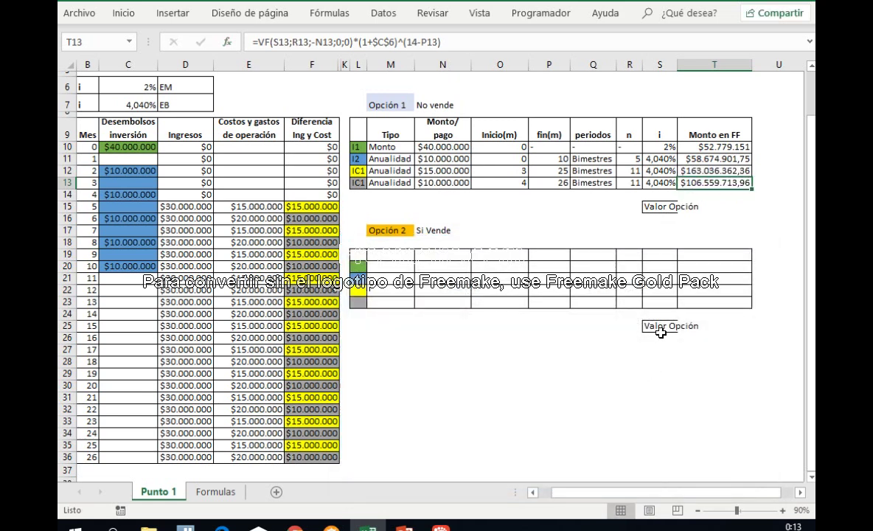
pyautogui.click(564, 184)
pyautogui.write('26')
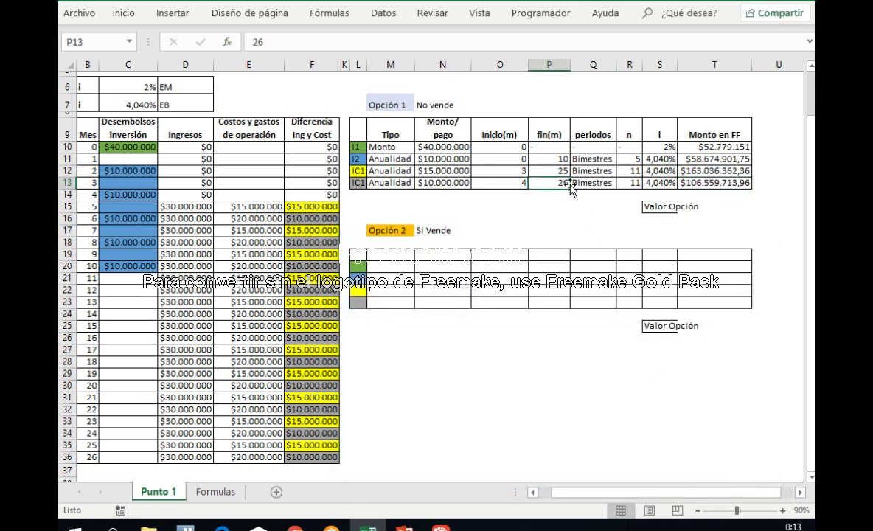
pyautogui.click(682, 182)
pyautogui.doubleClick(682, 183)
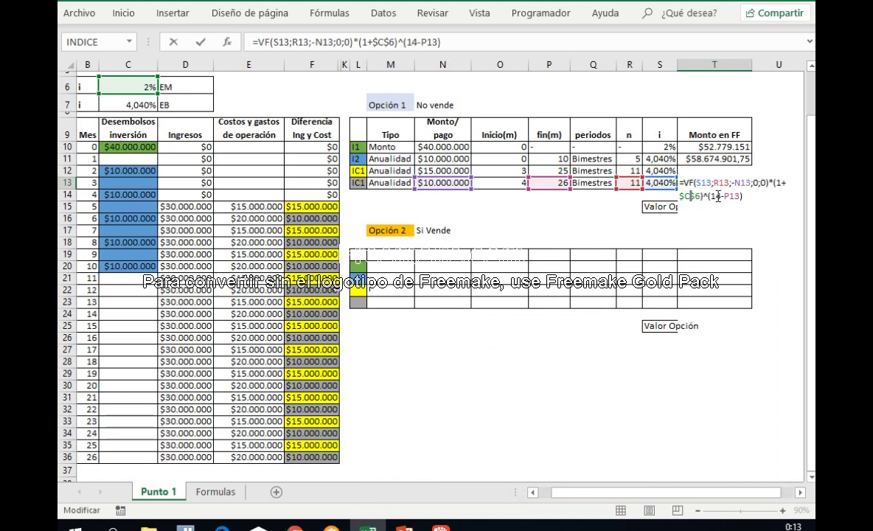
pyautogui.press('Return')
pyautogui.press('Return')
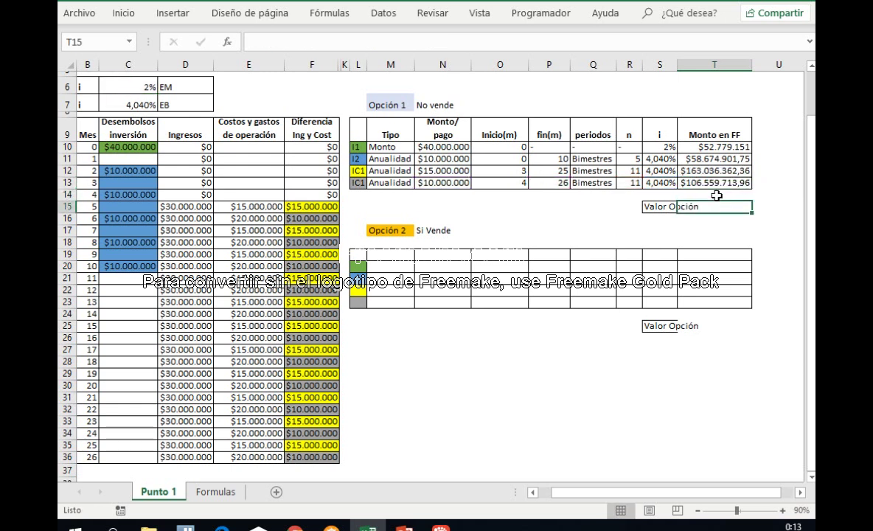
# Move the Valor Opción label of Opción 1 from S15 to R15.
pyautogui.click(662, 207)
pyautogui.hotkey('ctrl', 'x')
pyautogui.press('Left')
pyautogui.press('Return')
pyautogui.press('Right')
pyautogui.press('Right')
# Calculate the value of Opción 1 in T15 with the formula =T12+T13-T10-T11.
pyautogui.write('=')
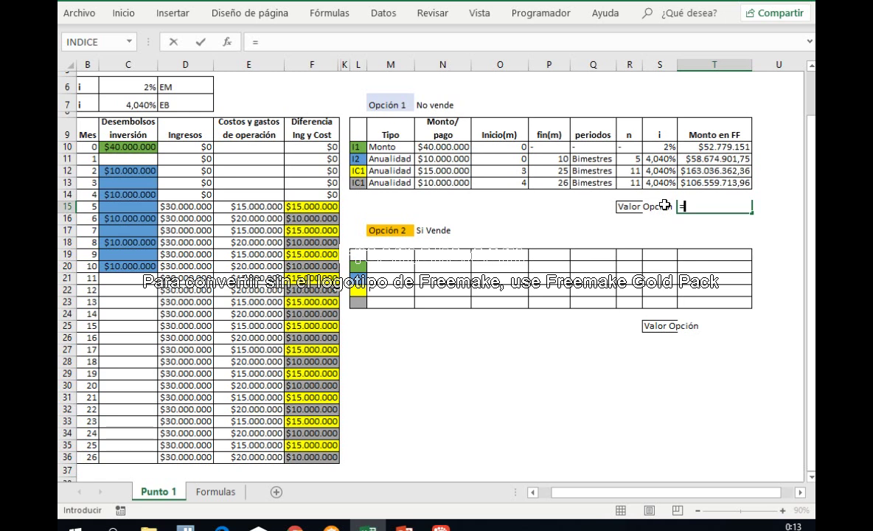
pyautogui.press('Up')
pyautogui.press('Up')
pyautogui.press('Up')
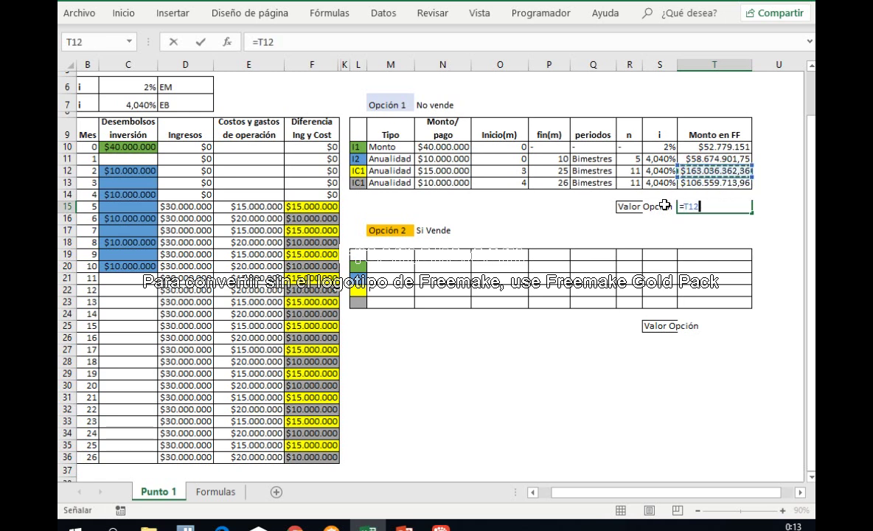
pyautogui.write('+')
pyautogui.press('Up')
pyautogui.press('Up')
pyautogui.write('-')
pyautogui.press('Up')
pyautogui.press('Up')
pyautogui.press('Up')
pyautogui.press('Up')
pyautogui.press('Up')
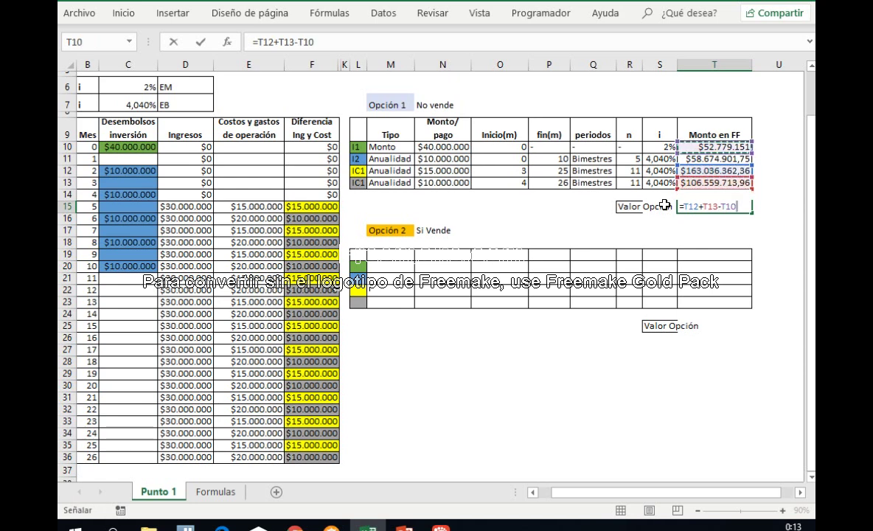
pyautogui.write('-')
pyautogui.press('Up')
pyautogui.press('Up')
pyautogui.press('Up')
pyautogui.press('Up')
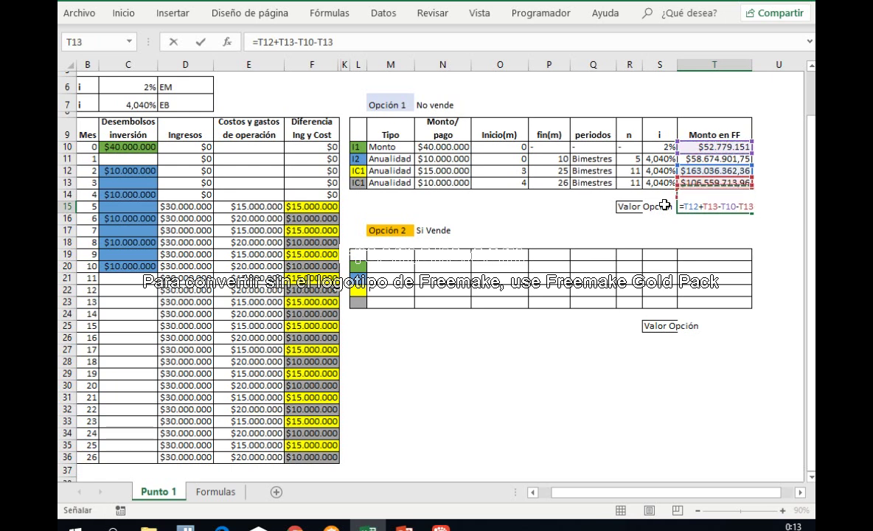
pyautogui.press('Return')
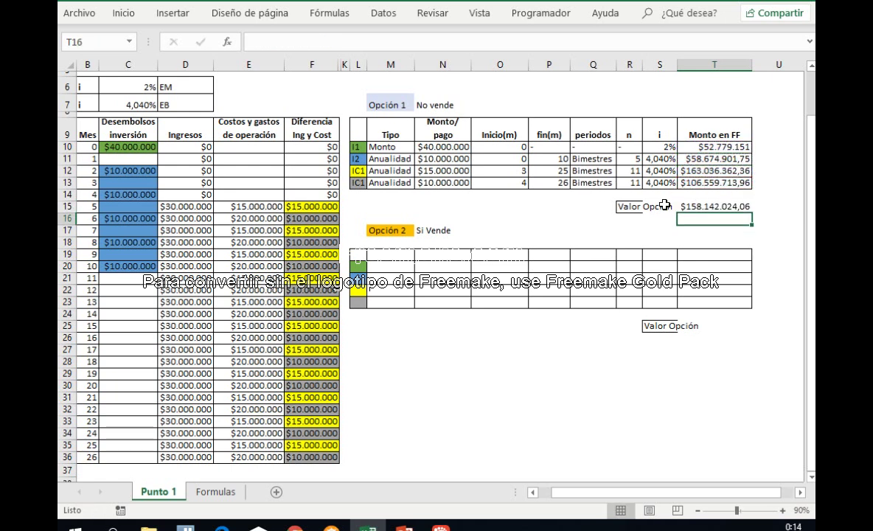
# Put an outside border around the Valor Opción label across cells R15:S15.
pyautogui.press('Up')
pyautogui.press('Left')
pyautogui.press('Left')
pyautogui.hotkey('shift', 'Right')
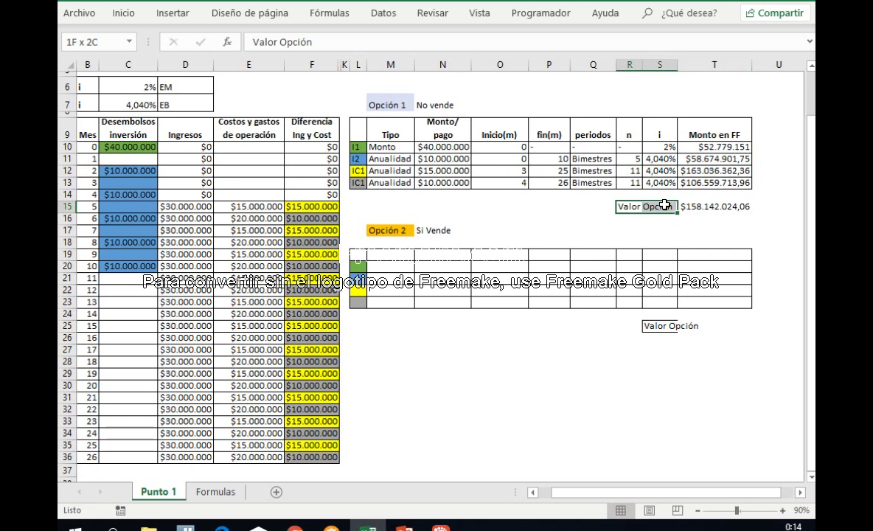
pyautogui.click(123, 13)
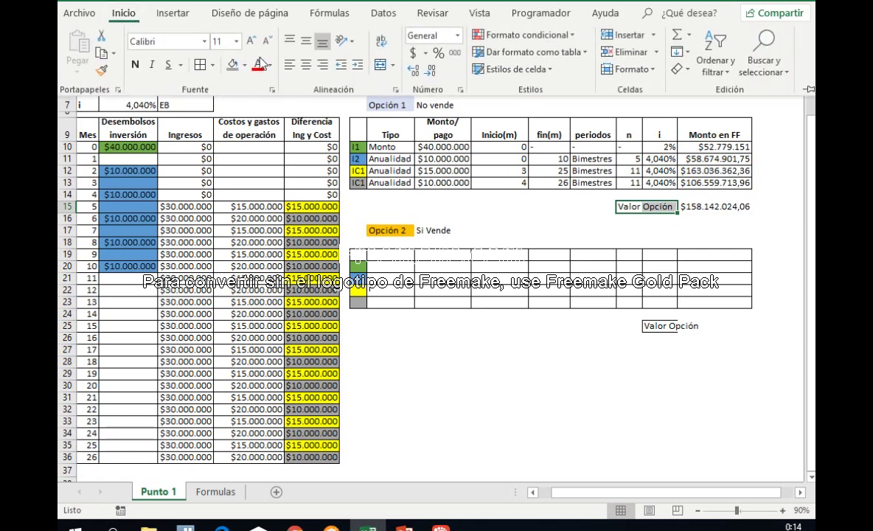
pyautogui.click(435, 191)
pyautogui.click(501, 206)
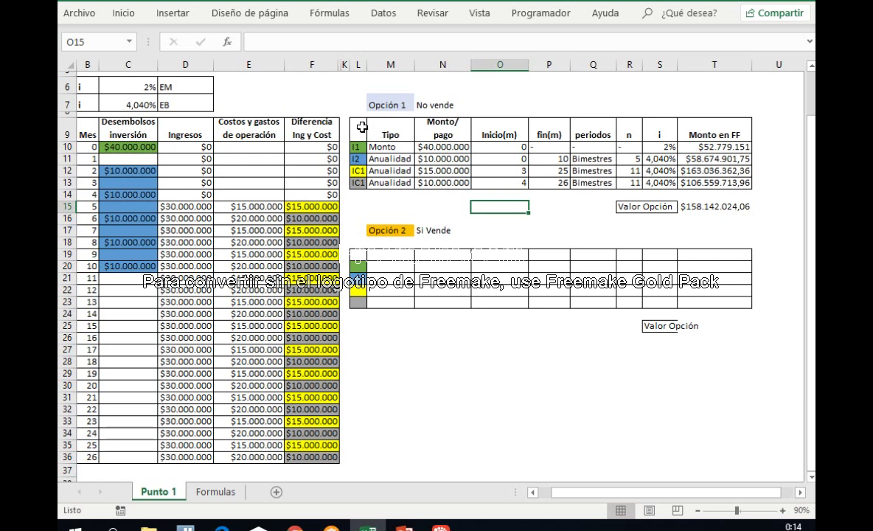
# Copy the complete Opción 1 table L9:T13 into the Opción 2 table starting at L19, and check the source formula in N10.
pyautogui.moveTo(361, 127); pyautogui.dragTo(740, 182)
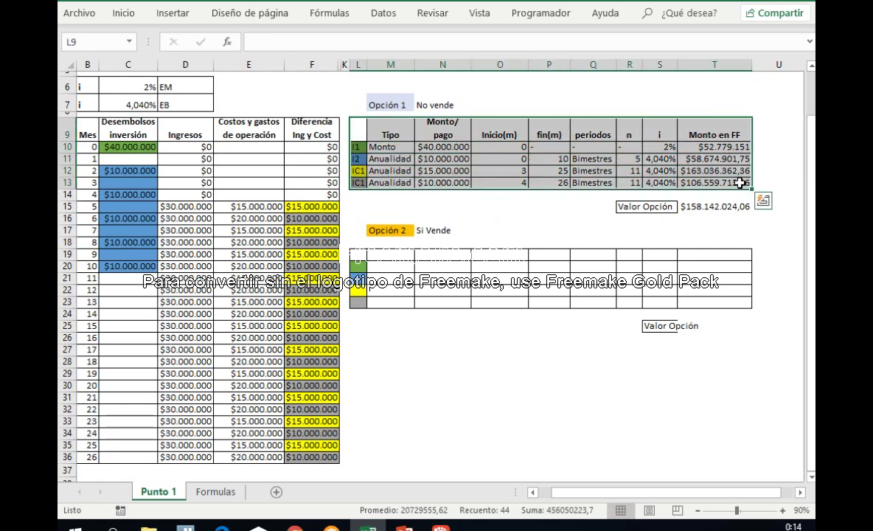
pyautogui.hotkey('ctrl', 'c')
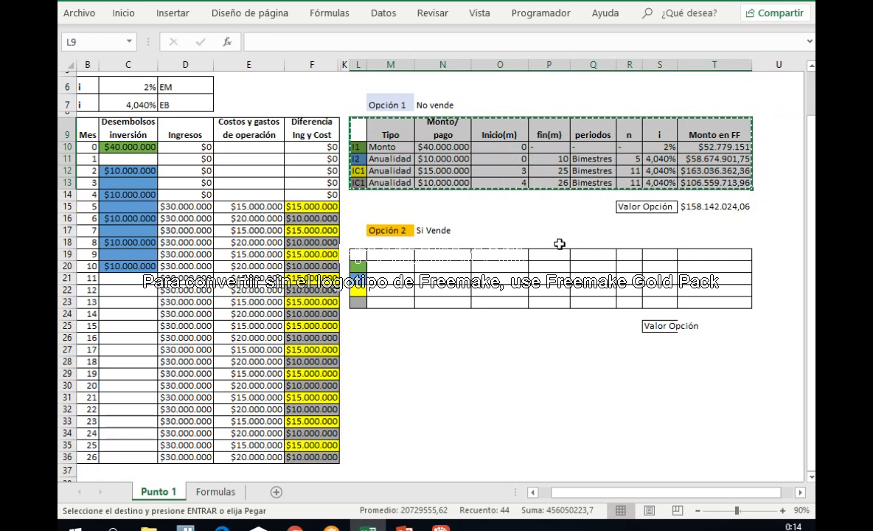
pyautogui.click(365, 256)
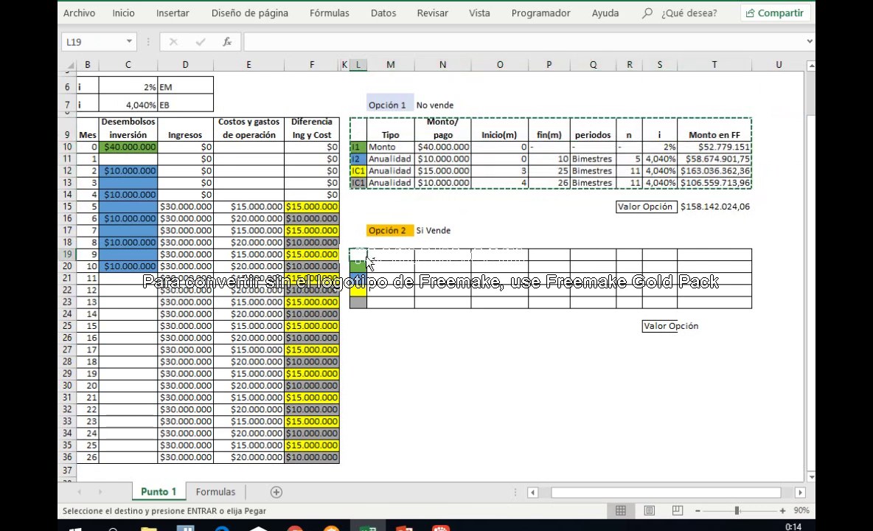
pyautogui.hotkey('ctrl', 'v')
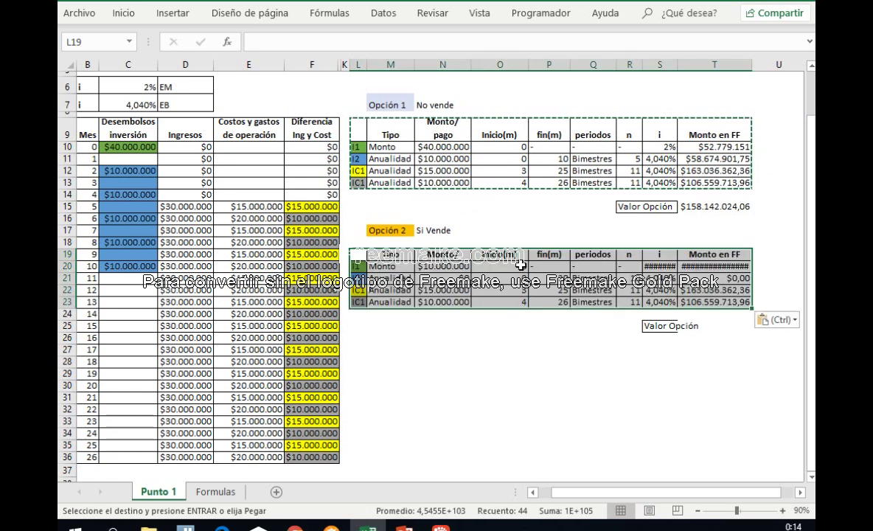
pyautogui.click(450, 149)
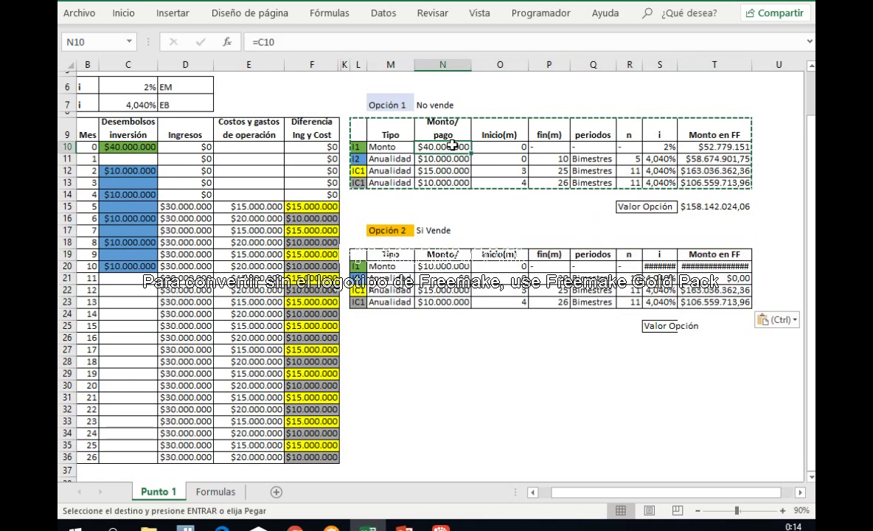
pyautogui.press('ctrl')
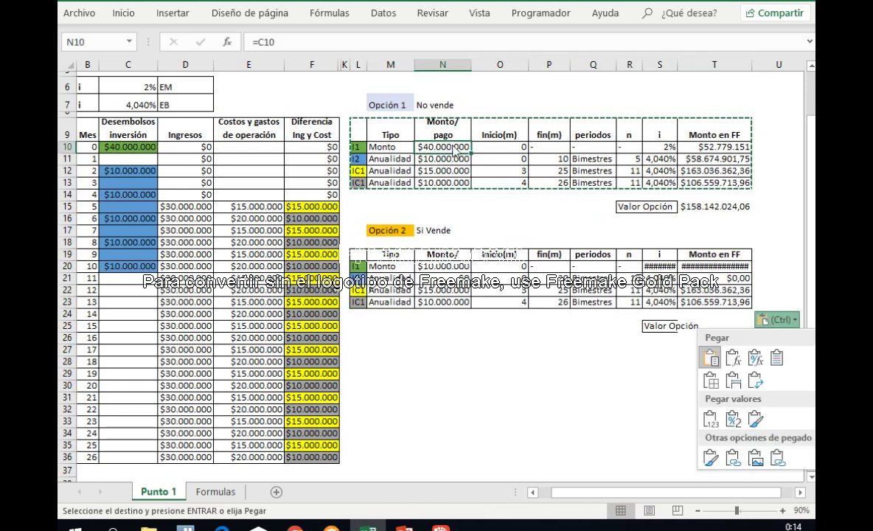
pyautogui.press('Escape')
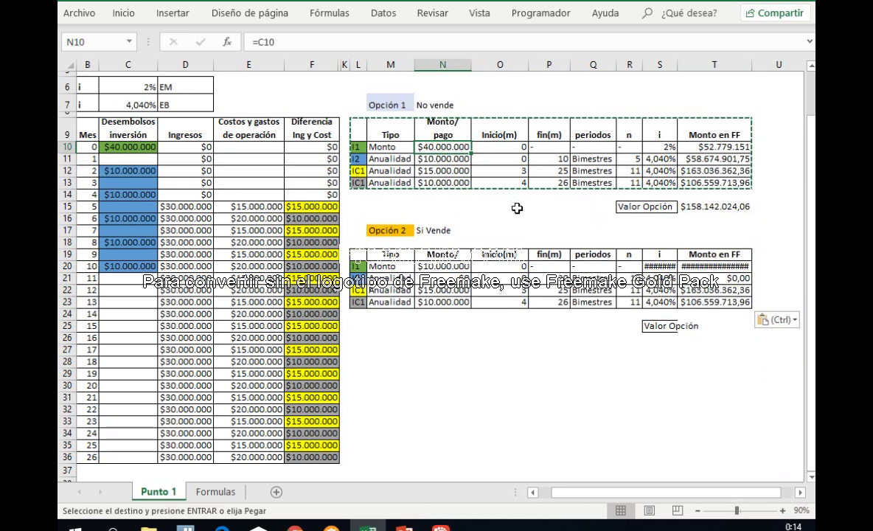
# Undo the copied Opción 2 table data and clear the empty table L19:T23, including borders and fills, by pasting a blank cell over it.
pyautogui.hotkey('ctrl', 'z')
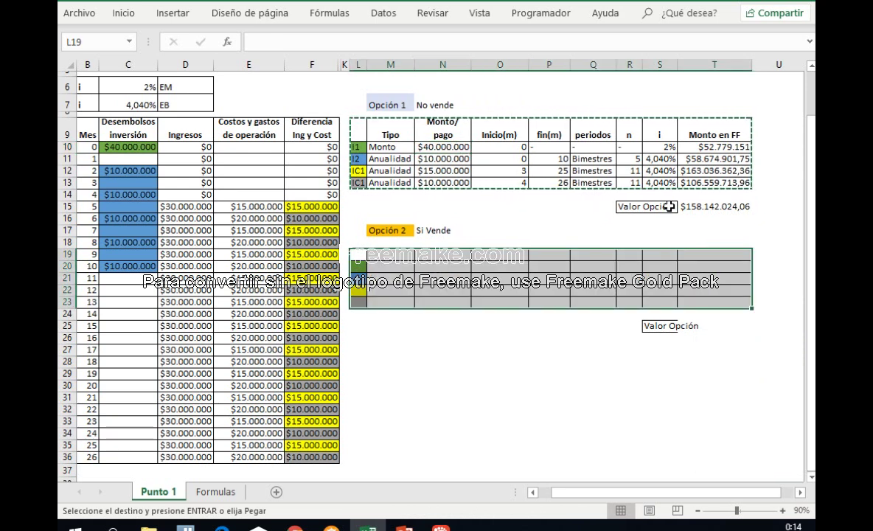
pyautogui.moveTo(653, 205); pyautogui.dragTo(718, 205)
pyautogui.hotkey('ctrl', 'c')
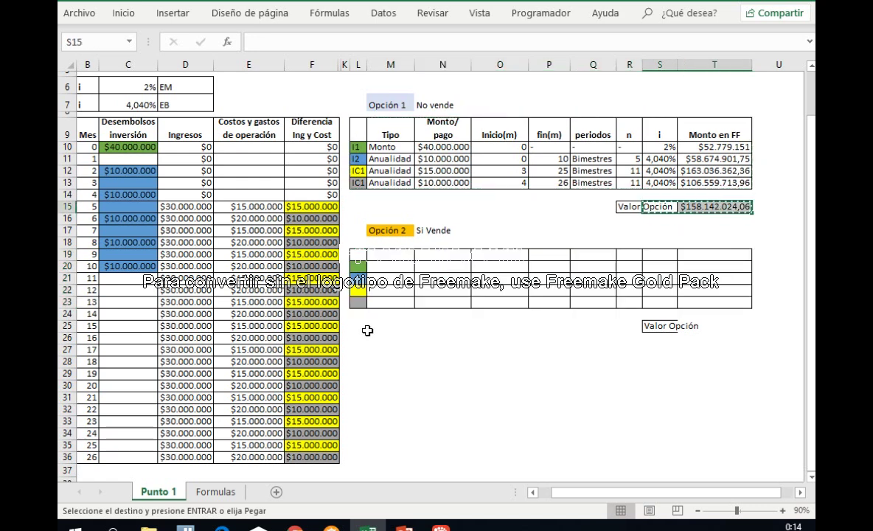
pyautogui.click(368, 327)
pyautogui.hotkey('ctrl', 'c')
pyautogui.click(359, 326)
pyautogui.hotkey('ctrl', 'c')
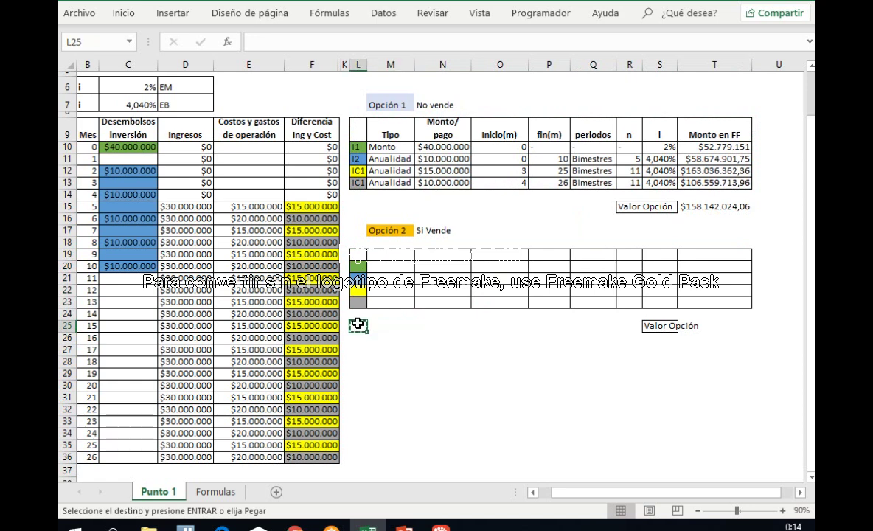
pyautogui.moveTo(359, 251); pyautogui.dragTo(760, 303)
pyautogui.hotkey('ctrl', 'v')
pyautogui.hotkey('ctrl', 'z')
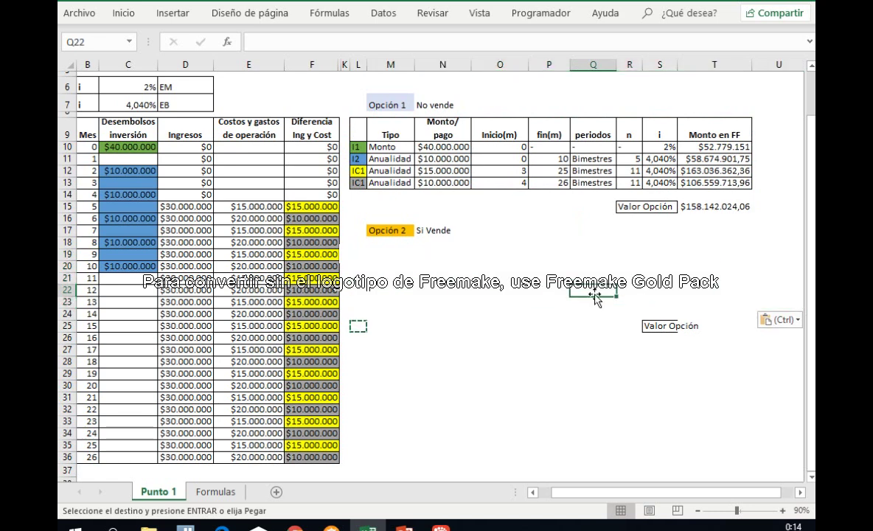
# Copy S15:T15 as plain values into O7:P7 beside No vende, and format the amount as currency in an auto-fitted column P.
pyautogui.moveTo(658, 206); pyautogui.dragTo(702, 203)
pyautogui.hotkey('ctrl', 'c')
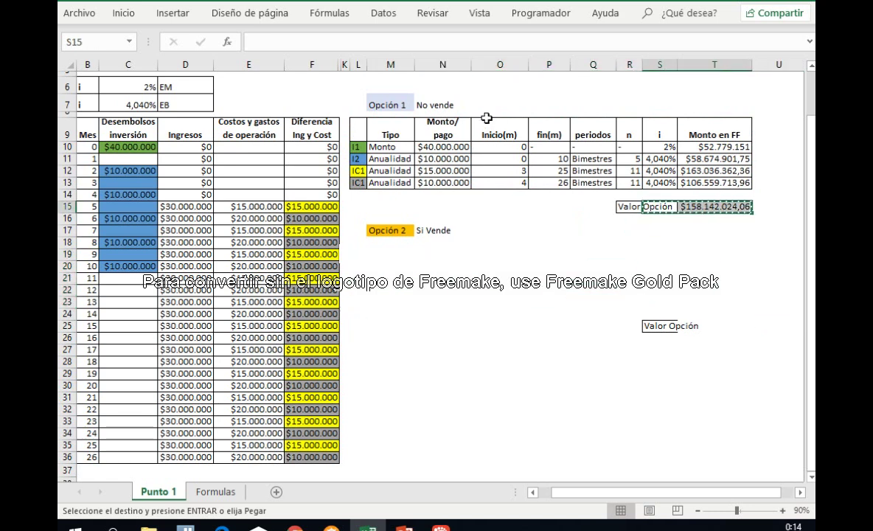
pyautogui.rightClick(496, 98)
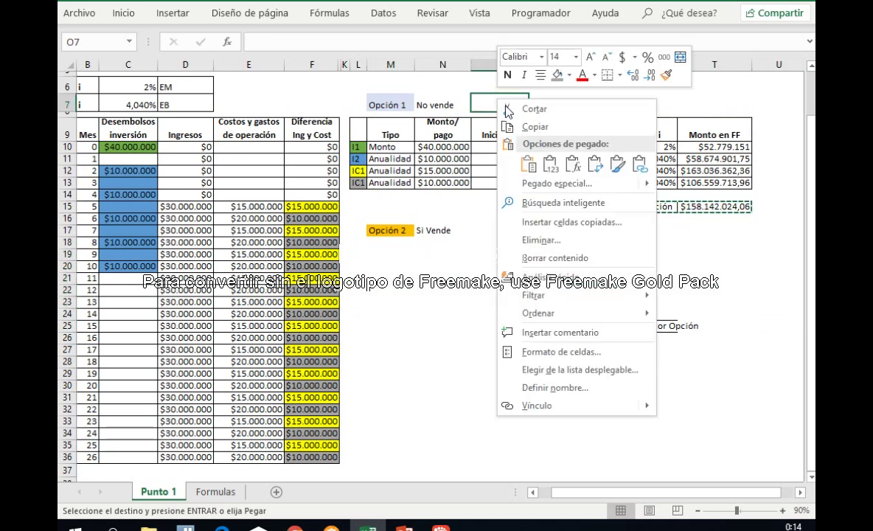
pyautogui.click(554, 157)
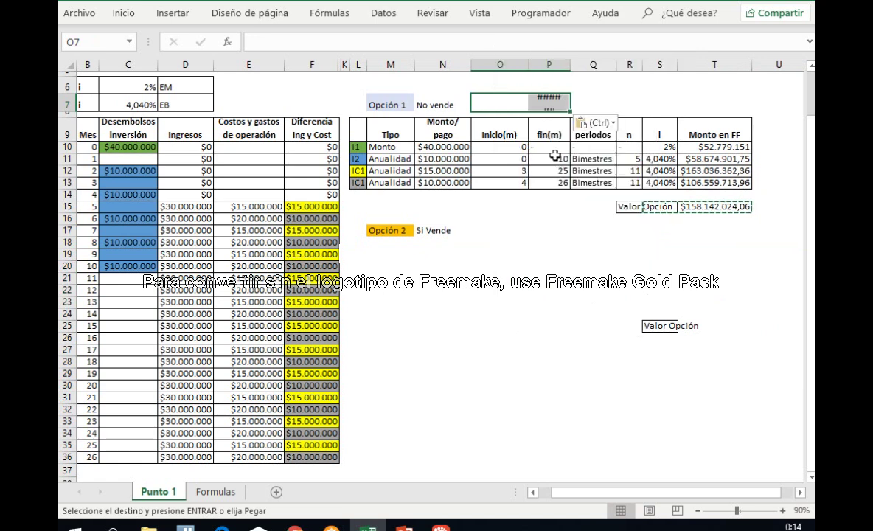
pyautogui.doubleClick(570, 64)
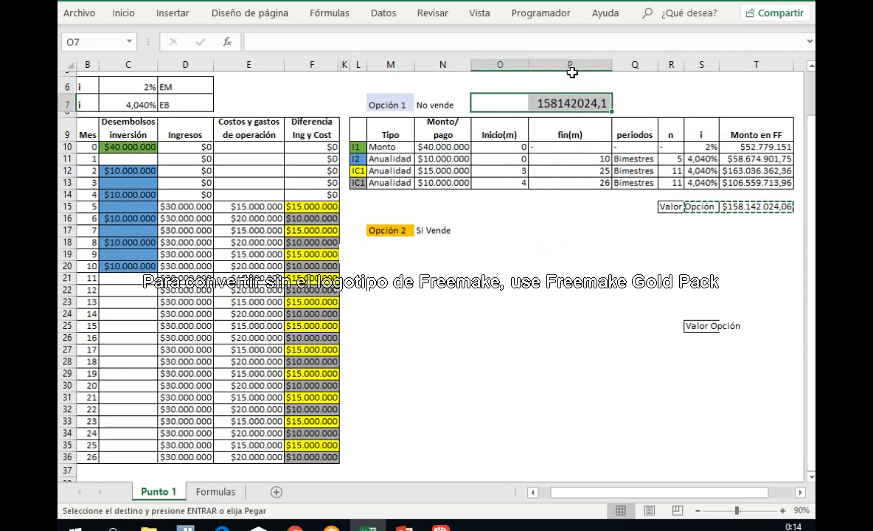
pyautogui.hotkey('ctrl', 'shift', '4')
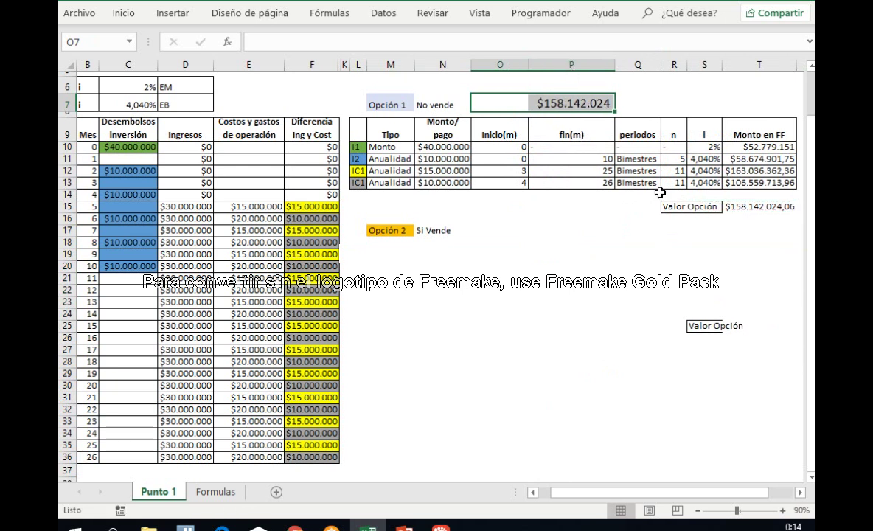
# Remove the leftover Valor Opción label and its border under Opción 2 by pasting blank cell T24 over M19:T28.
pyautogui.click(729, 218)
pyautogui.click(768, 313)
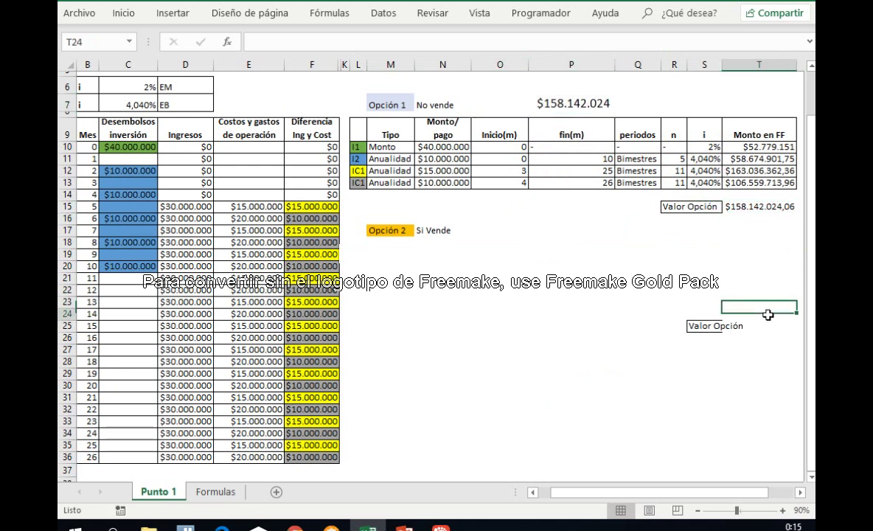
pyautogui.hotkey('ctrl', 'c')
pyautogui.moveTo(378, 250); pyautogui.dragTo(790, 370)
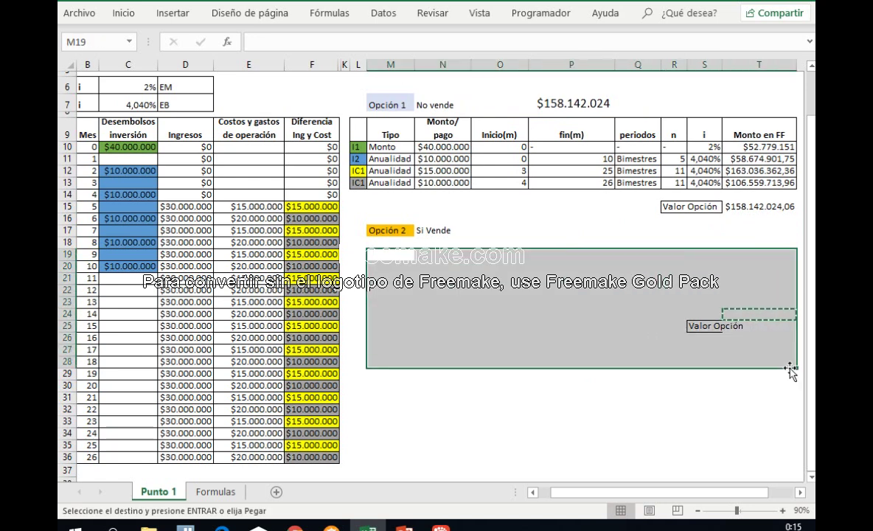
pyautogui.hotkey('ctrl', 'v')
pyautogui.click(776, 301)
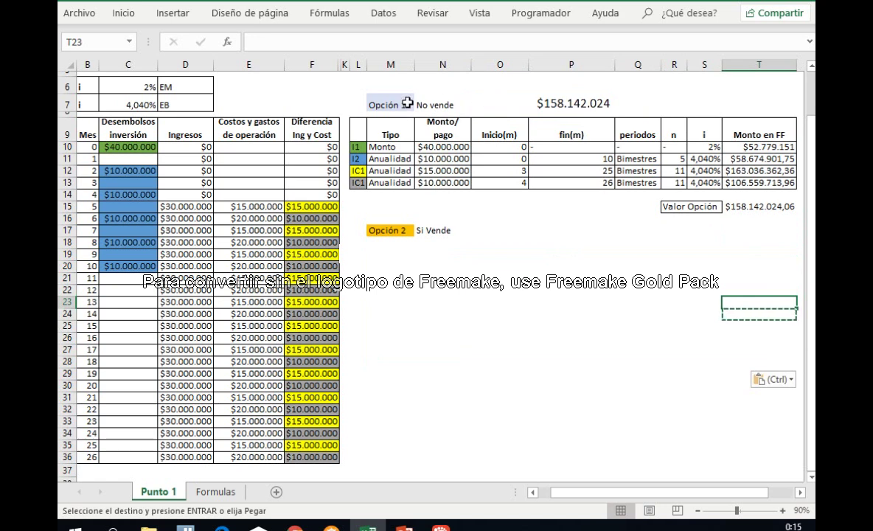
# Fill the Opción 1 summary row M7:P7 with the light blue-grey theme color.
pyautogui.moveTo(407, 103); pyautogui.dragTo(571, 104)
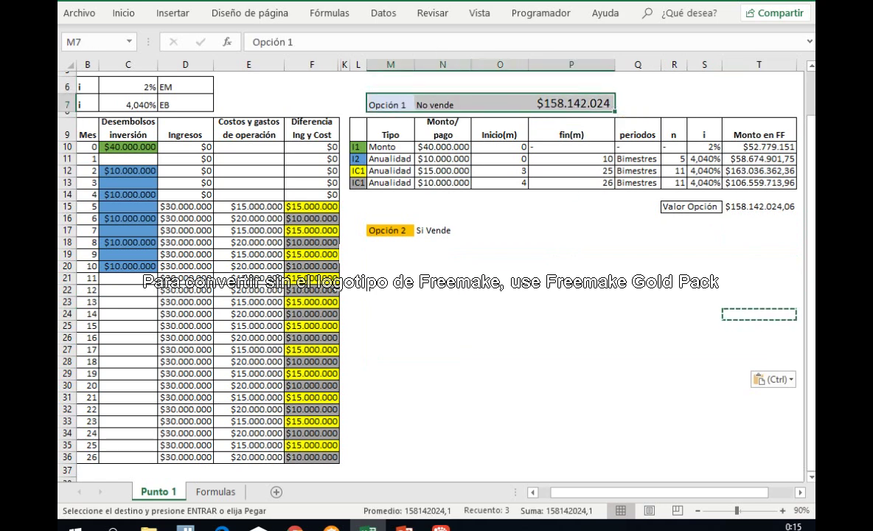
pyautogui.click(123, 14)
pyautogui.click(244, 65)
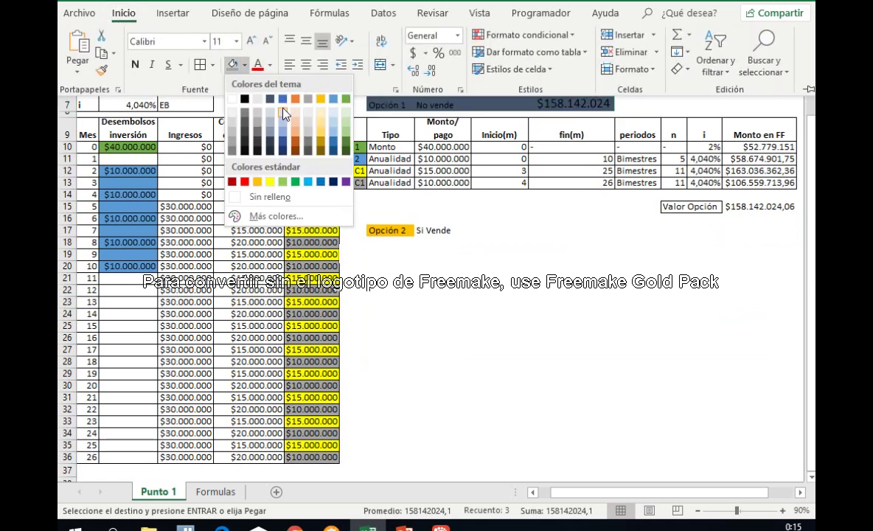
pyautogui.click(271, 114)
pyautogui.click(532, 211)
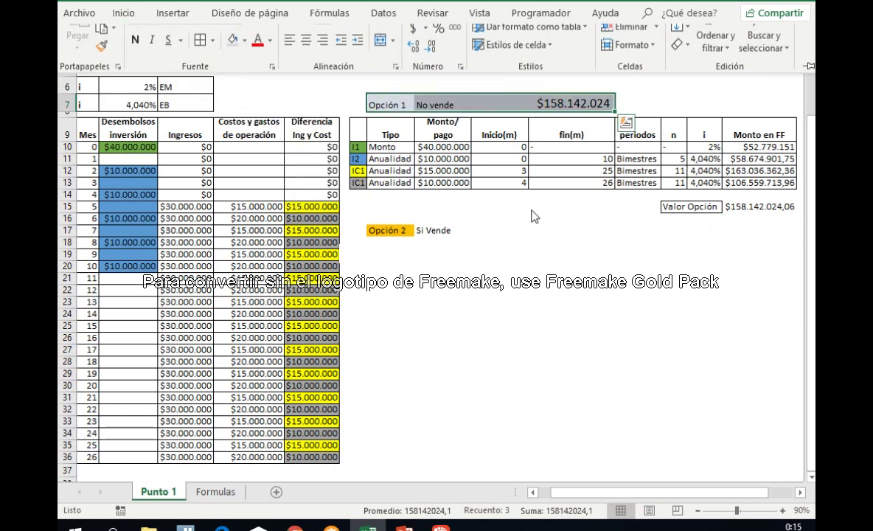
pyautogui.click(551, 208)
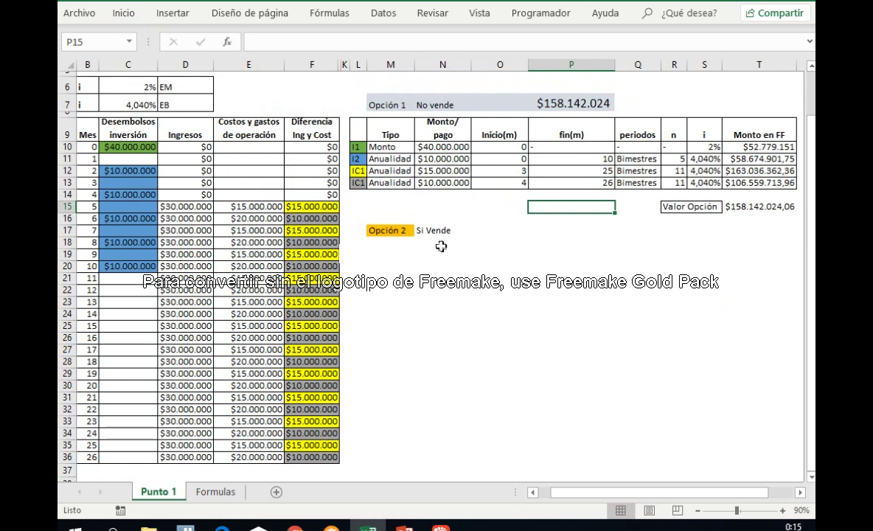
# Set the end month of the $15.000.000 annuity in P12 to 13, checking the month 14 row of the cash flow.
pyautogui.click(69, 312)
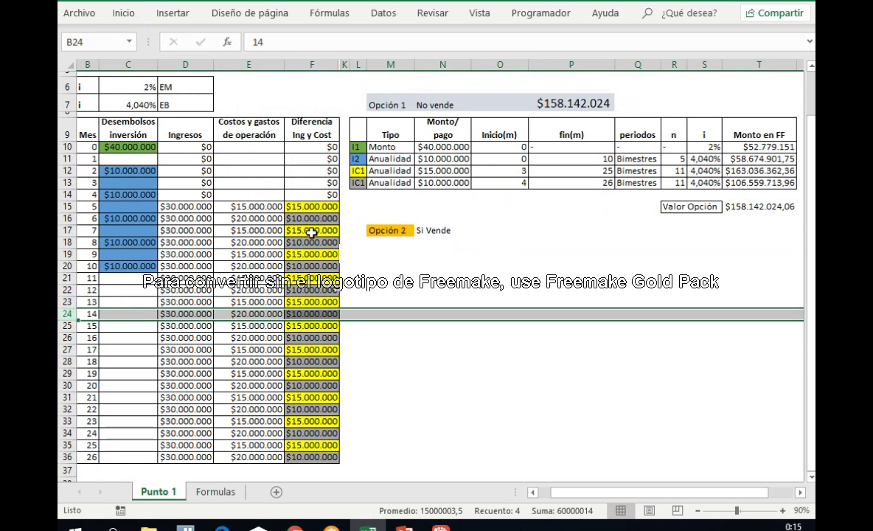
pyautogui.click(564, 171)
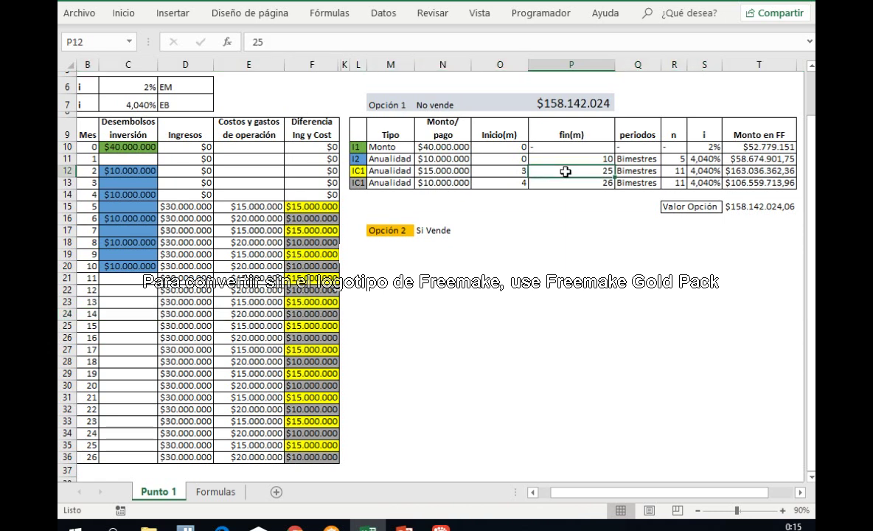
pyautogui.write('1')
pyautogui.press('Return')
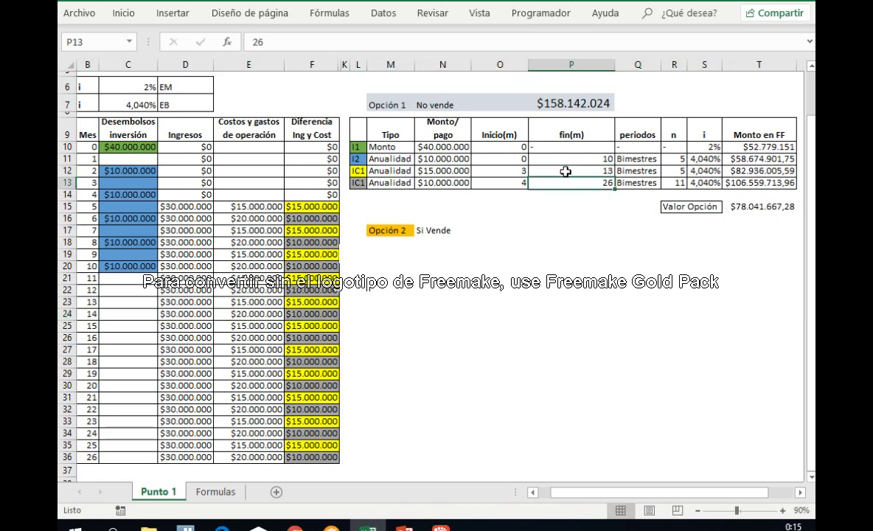
# Set the end month of the $10.000.000 IC1 annuity in P13 to 14.
pyautogui.click(316, 291)
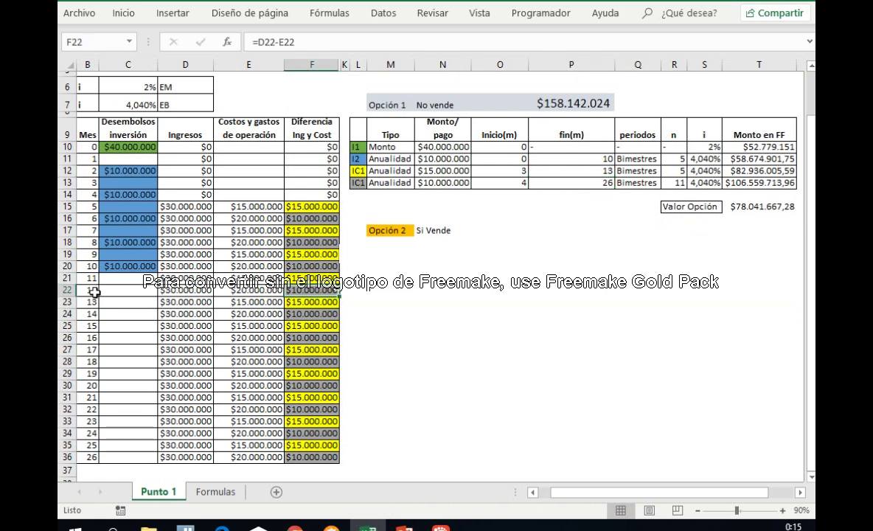
pyautogui.click(67, 313)
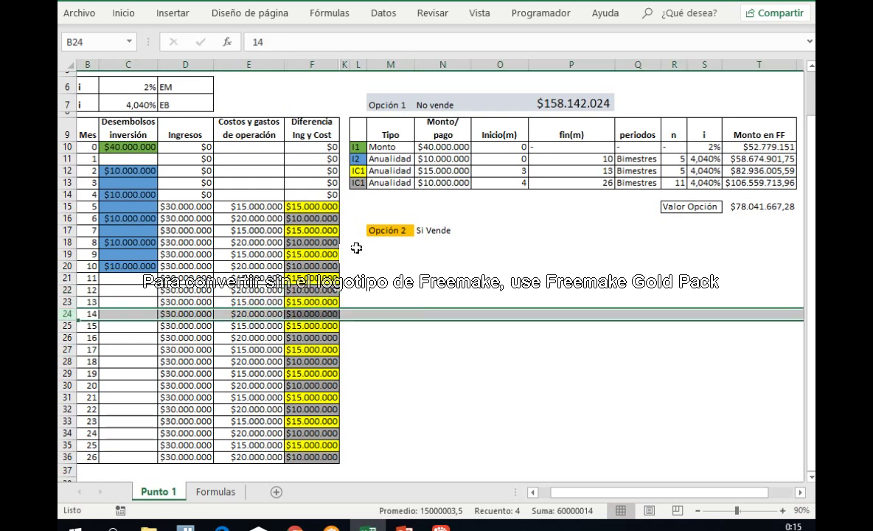
pyautogui.click(605, 182)
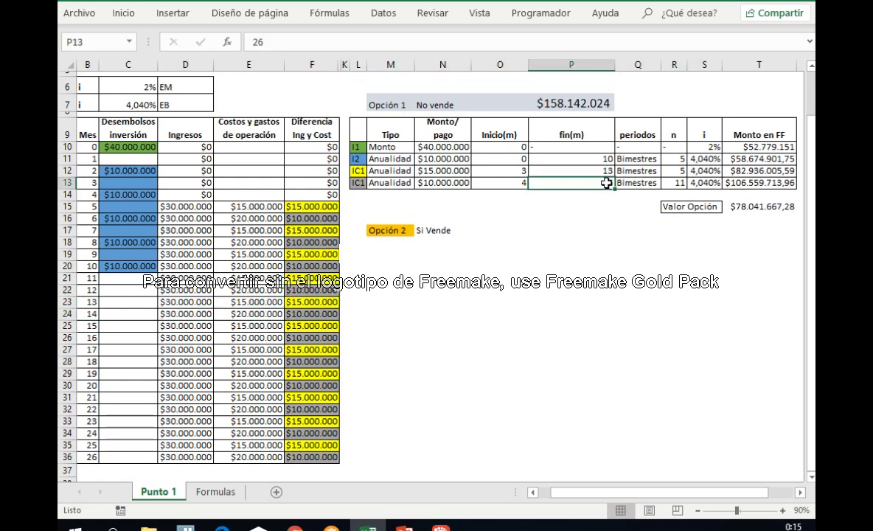
pyautogui.write('14')
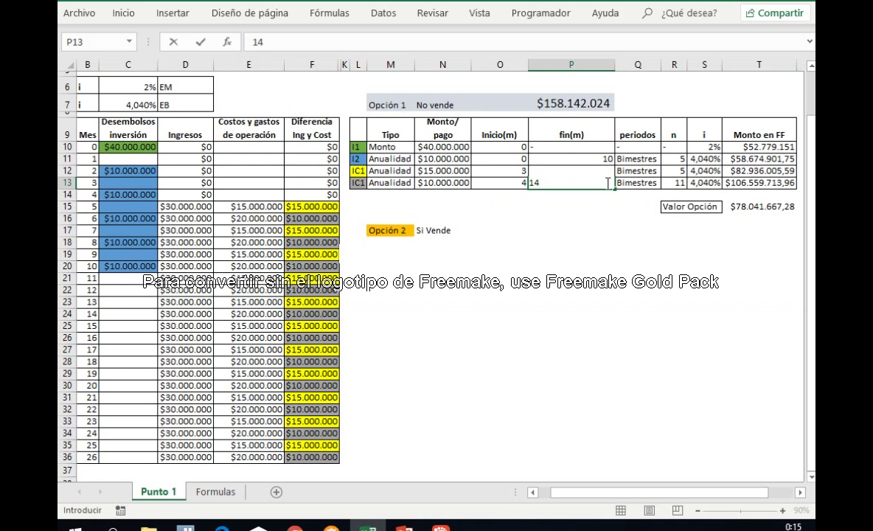
pyautogui.press('Return')
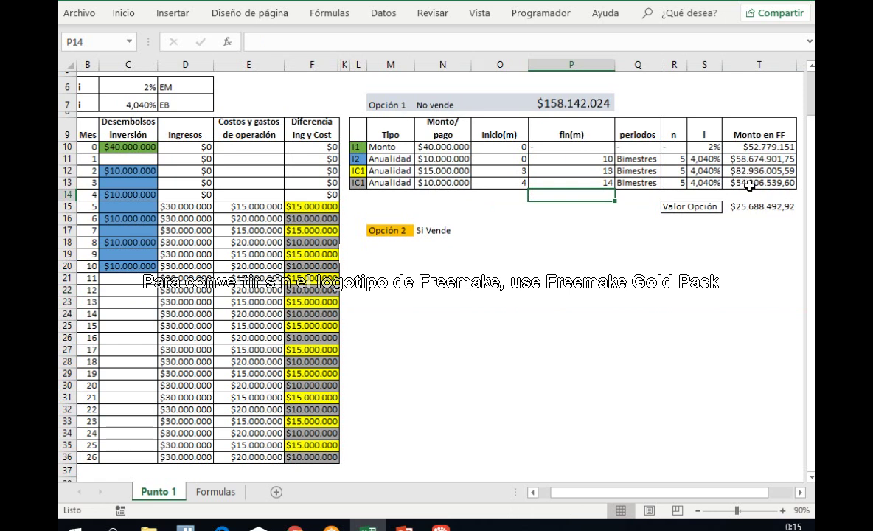
# Add the 200000000 sale amount to the Valor Opción formula in T15, making it =T12+T13-T10-T11+200000000.
pyautogui.click(752, 208)
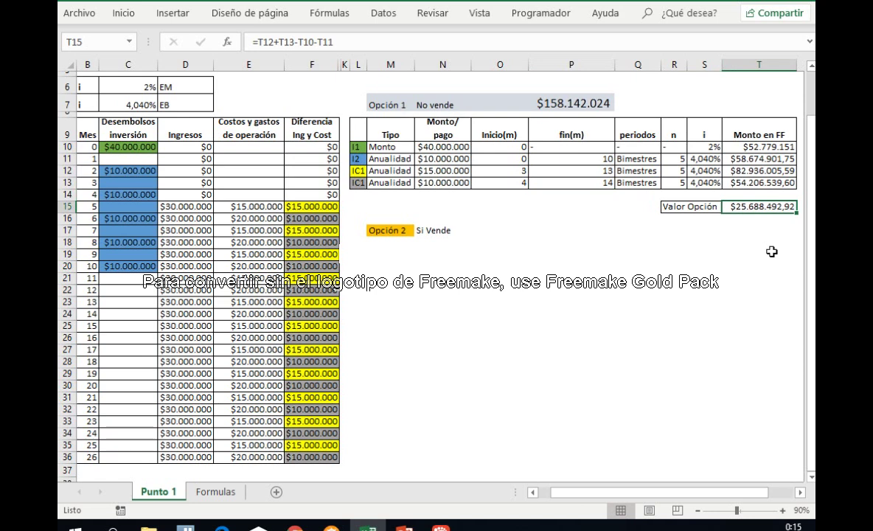
pyautogui.press('F2')
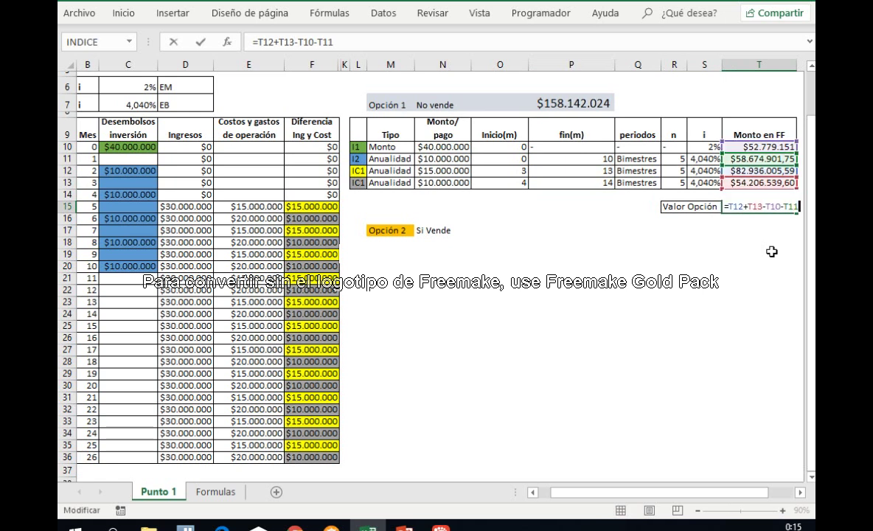
pyautogui.write('+2')
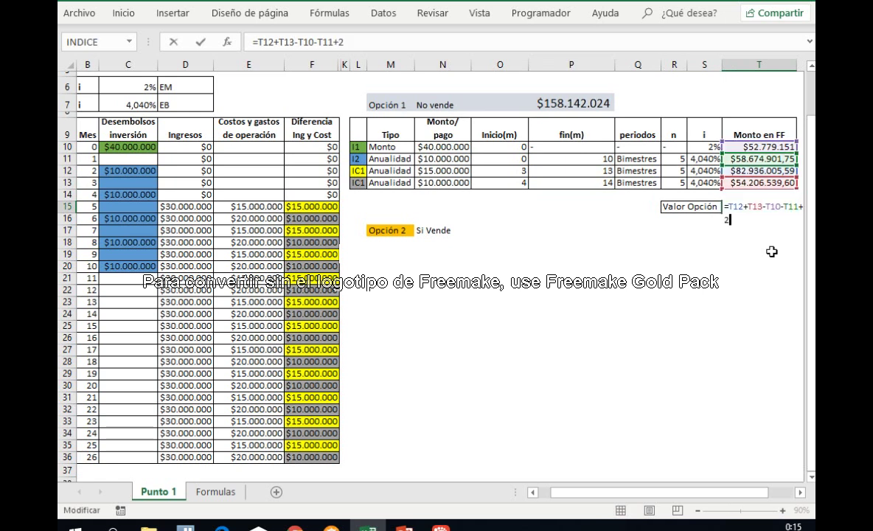
pyautogui.write('00000000')
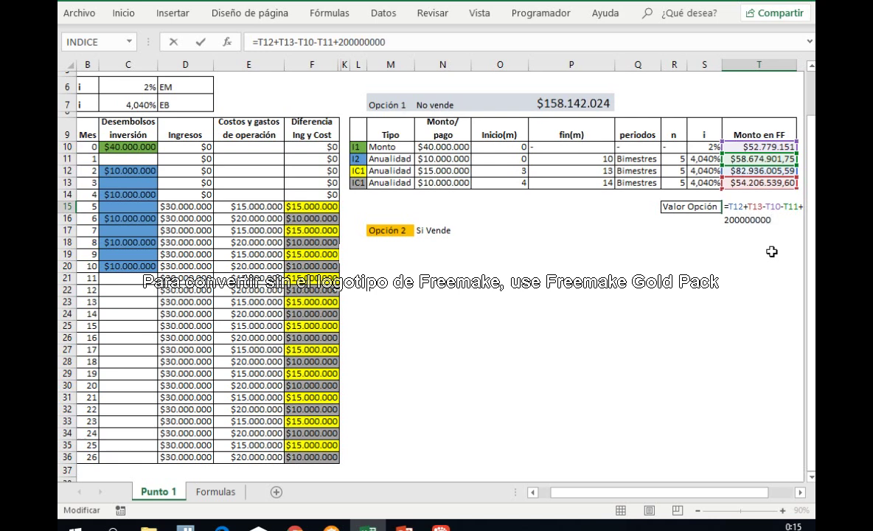
pyautogui.press('Return')
pyautogui.press('Up')
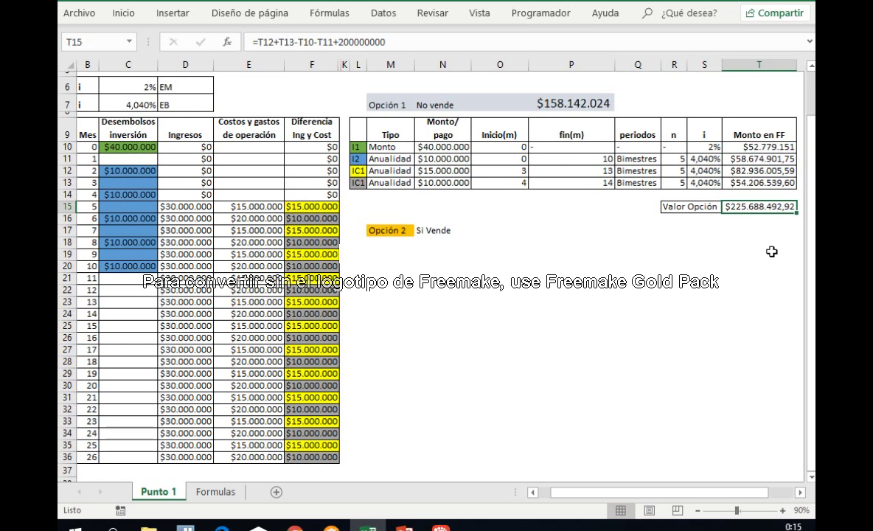
# Copy the Valor Opción result from T15 as a plain value into O17 beside Si Vende and format it as currency.
pyautogui.press('Left')
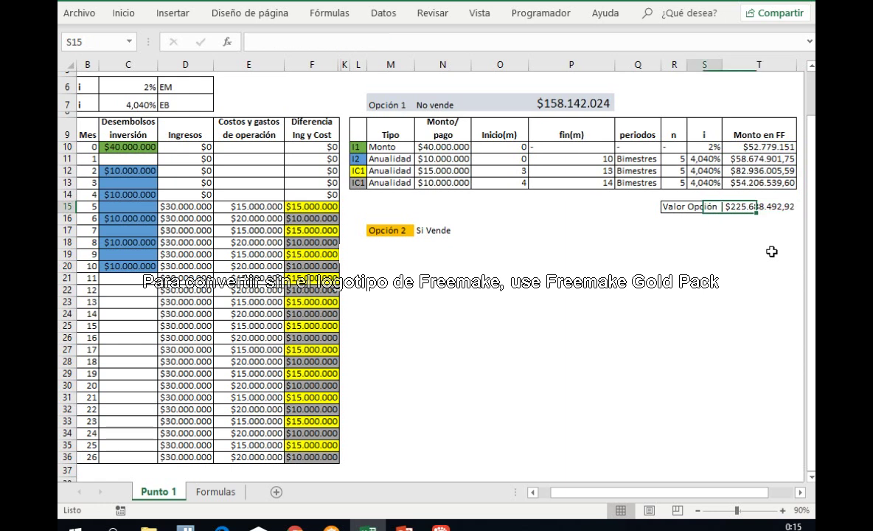
pyautogui.press('Left')
pyautogui.press('Right')
pyautogui.press('Right')
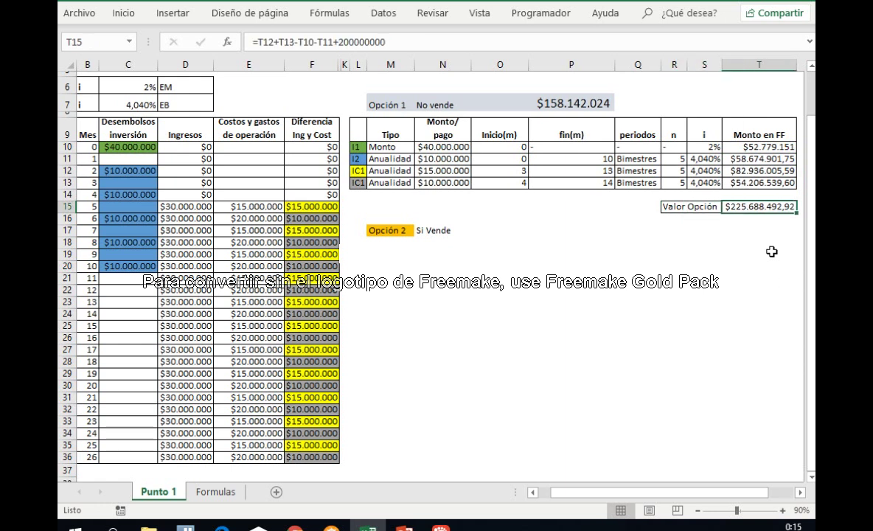
pyautogui.hotkey('ctrl', 'c')
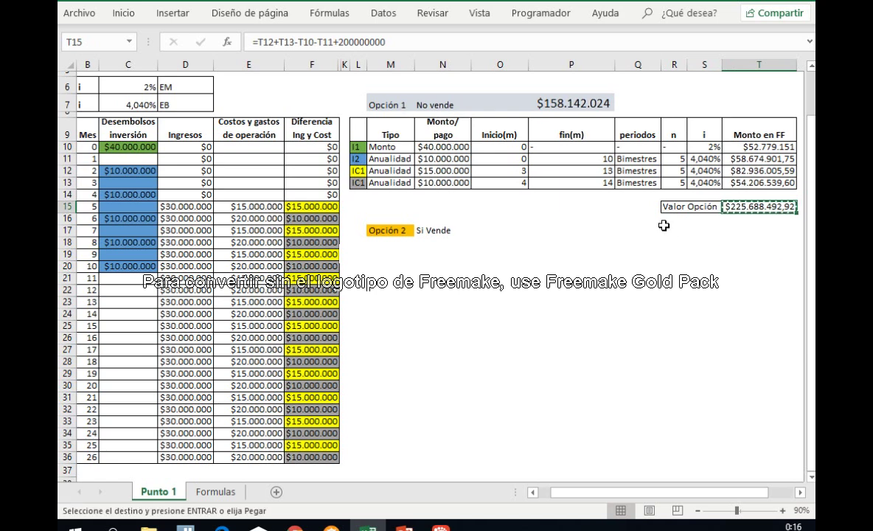
pyautogui.rightClick(480, 233)
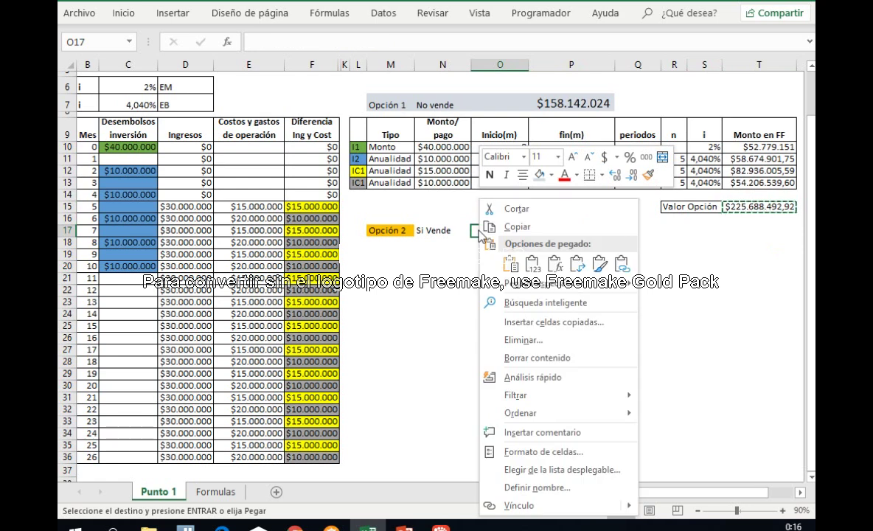
pyautogui.click(528, 262)
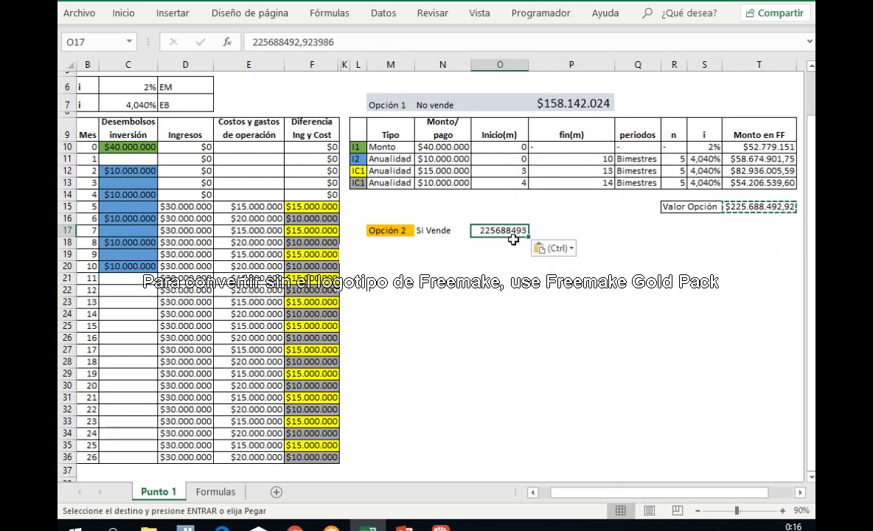
pyautogui.press('Return')
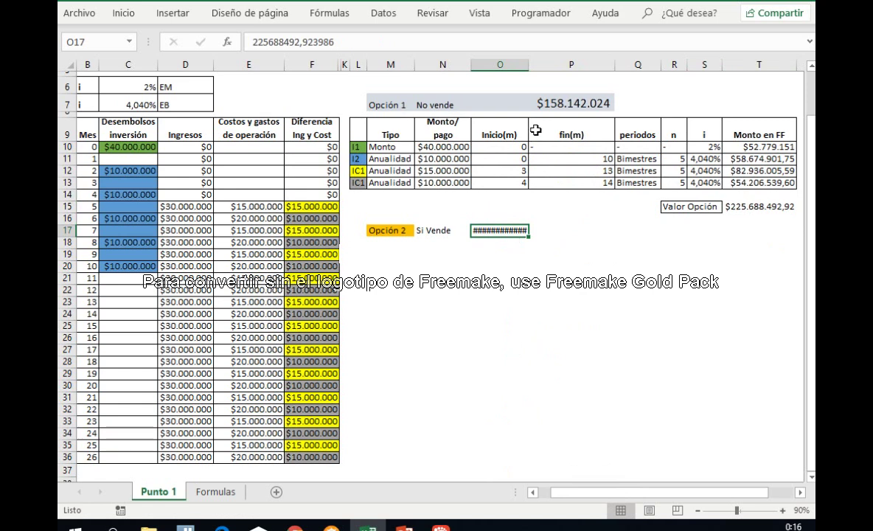
# Move the Si Vende value from O17 to P17 and format it as currency without decimals.
pyautogui.hotkey('ctrl', 'z')
pyautogui.hotkey('ctrl', 'x')
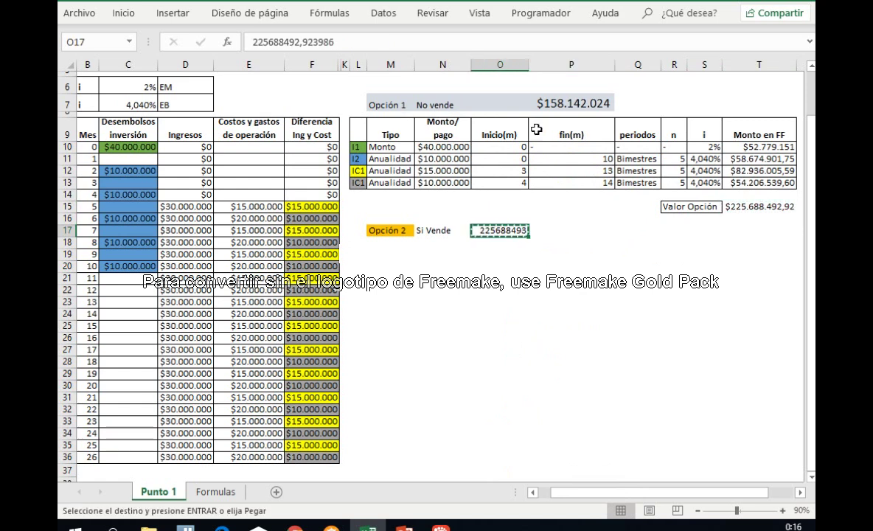
pyautogui.press('Right')
pyautogui.hotkey('ctrl', 'v')
pyautogui.hotkey('ctrl', 'shift', '4')
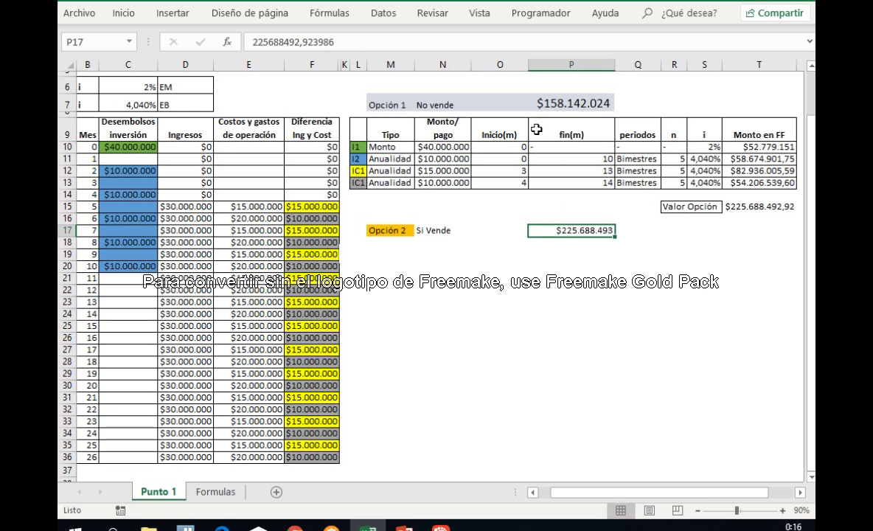
# Fill the whole Opción 2 row M17:P17 with the gold theme colour.
pyautogui.moveTo(372, 230); pyautogui.dragTo(544, 230)
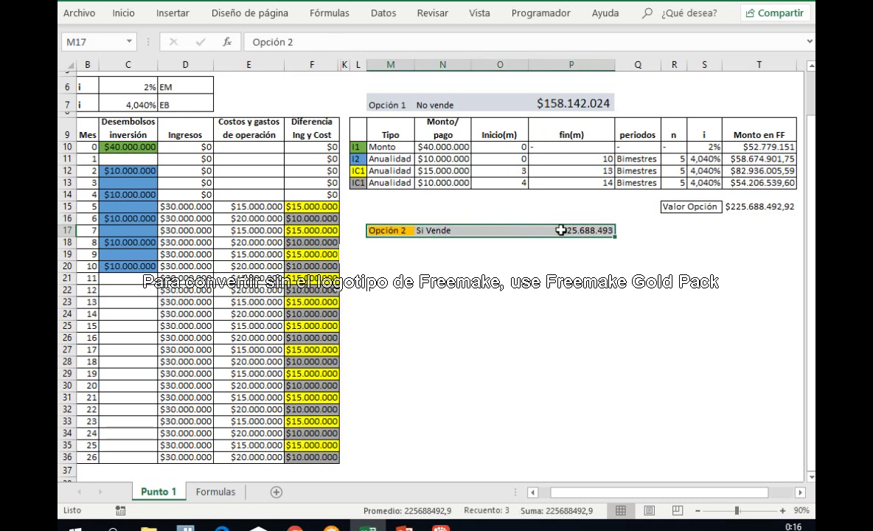
pyautogui.click(124, 12)
pyautogui.click(243, 65)
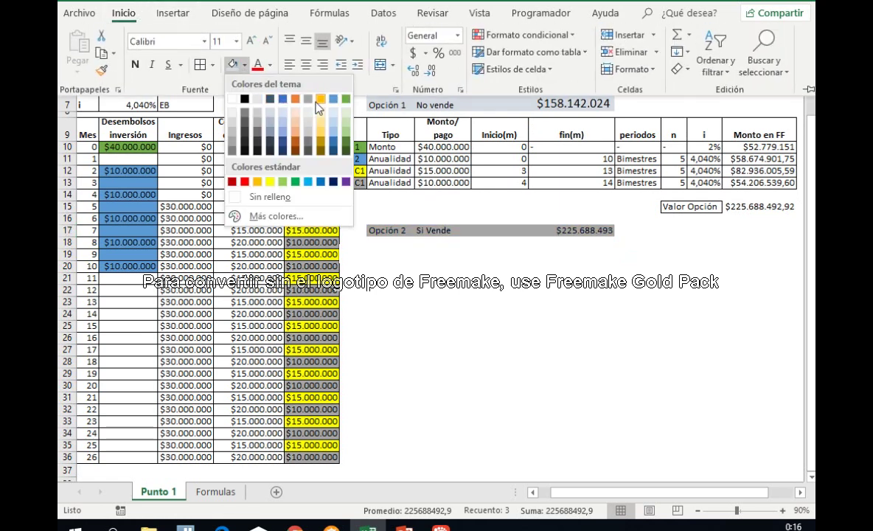
pyautogui.click(307, 105)
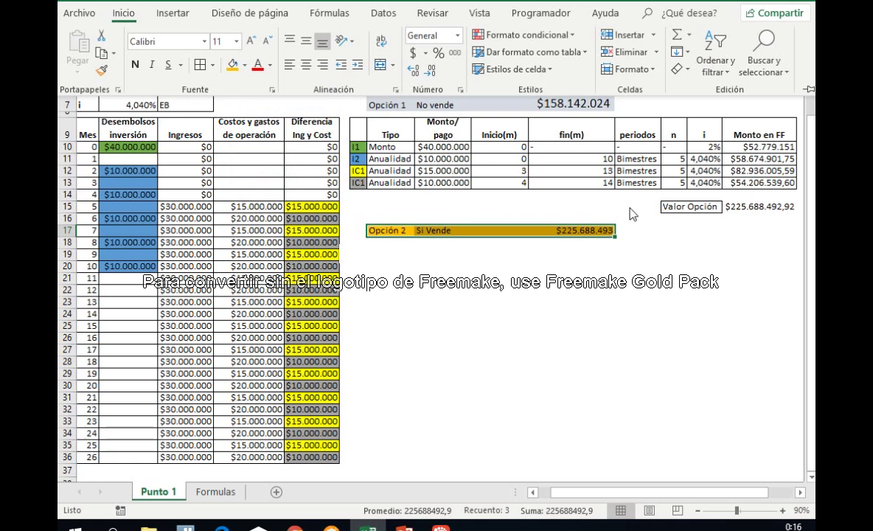
pyautogui.click(583, 207)
# Set the font size of the Opción 2 value in P17 to 13.
pyautogui.click(579, 228)
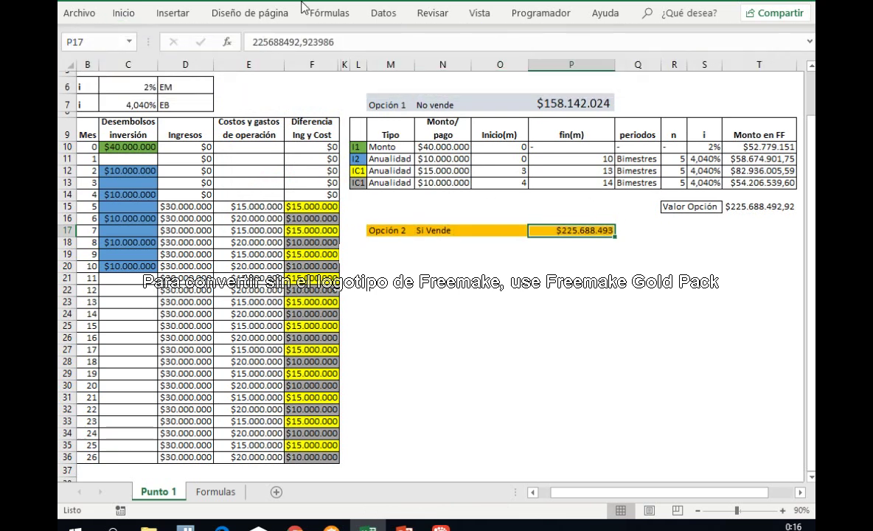
pyautogui.click(124, 13)
pyautogui.write('14')
pyautogui.press('Return')
pyautogui.write('13')
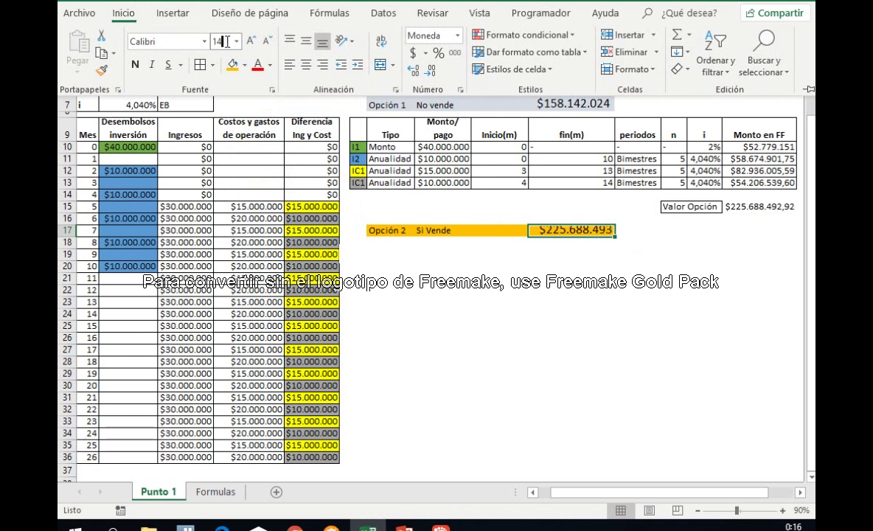
pyautogui.press('Return')
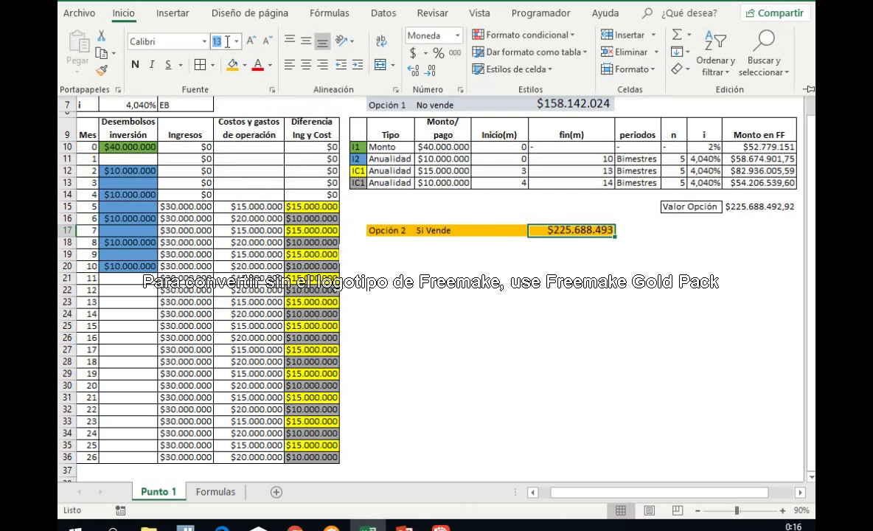
pyautogui.click(404, 269)
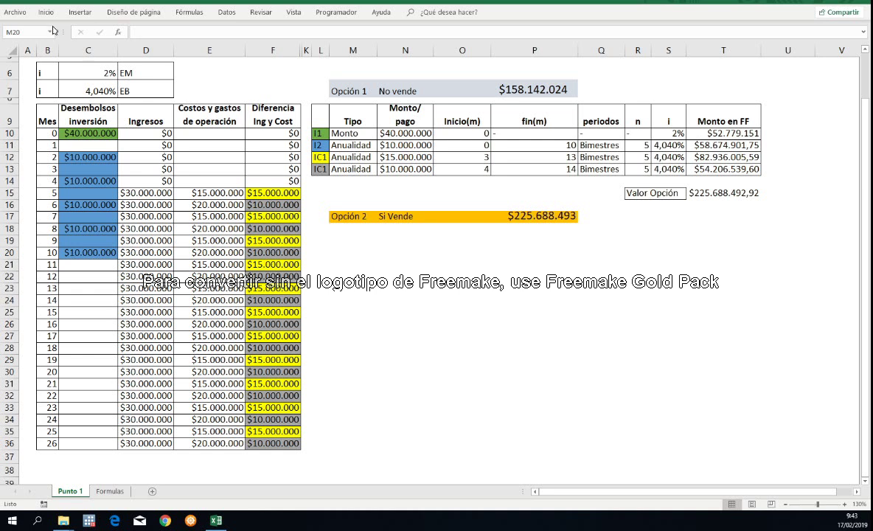
# Unhide columns G to J between the Diferencia Ing y Cost column and the options table.
pyautogui.moveTo(346, 48); pyautogui.dragTo(281, 46)
pyautogui.rightClick(281, 46)
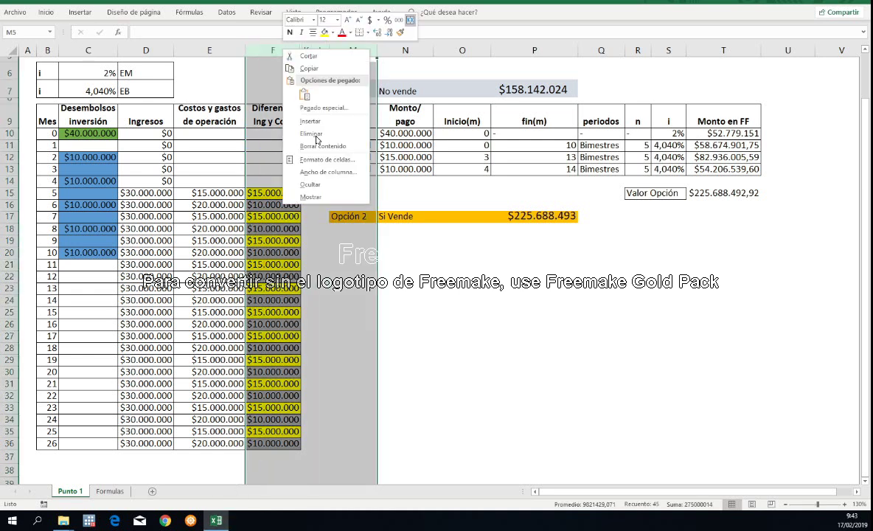
pyautogui.click(325, 196)
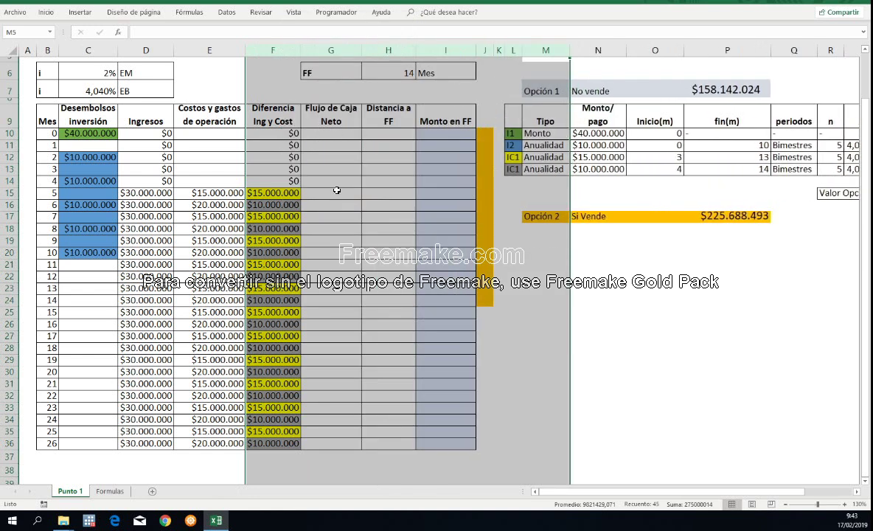
# Examine the empty Flujo de Caja Neto, Distancia a FF and Monto en FF columns from row 9 to row 36.
pyautogui.moveTo(304, 110); pyautogui.dragTo(446, 118)
pyautogui.hotkey('shift', 'Down')
pyautogui.hotkey('shift', 'Down')
pyautogui.hotkey('shift', 'Down')
pyautogui.hotkey('shift', 'Down')
pyautogui.hotkey('shift', 'Down')
pyautogui.hotkey('shift', 'Down')
pyautogui.hotkey('shift', 'Down')
pyautogui.hotkey('shift', 'Down')
pyautogui.hotkey('shift', 'Down')
pyautogui.hotkey('shift', 'Down')
pyautogui.hotkey('shift', 'Down')
pyautogui.hotkey('shift', 'Down')
pyautogui.hotkey('shift', 'Down')
pyautogui.hotkey('shift', 'Down')
pyautogui.hotkey('shift', 'Down')
pyautogui.hotkey('shift', 'Down')
pyautogui.hotkey('shift', 'Down')
pyautogui.hotkey('shift', 'Down')
pyautogui.hotkey('shift', 'Down')
pyautogui.hotkey('shift', 'Down')
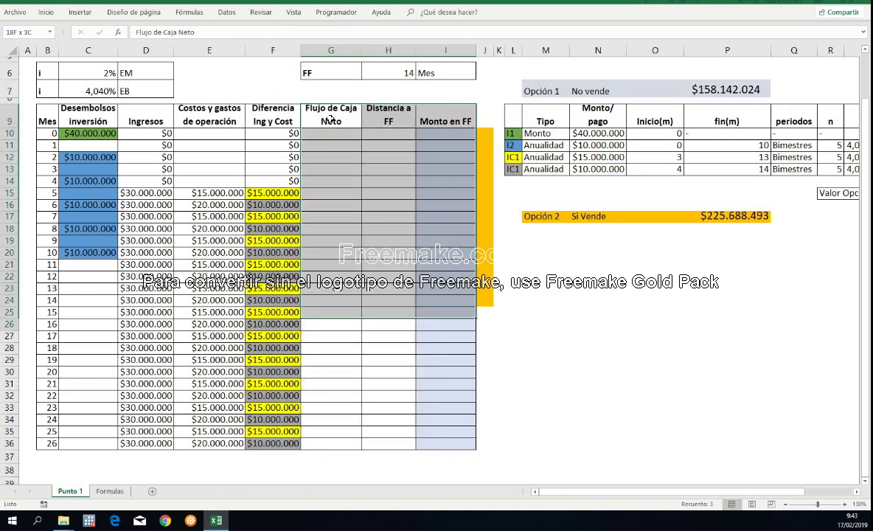
pyautogui.hotkey('shift', 'Up')
pyautogui.hotkey('shift', 'Up')
pyautogui.hotkey('shift', 'Down')
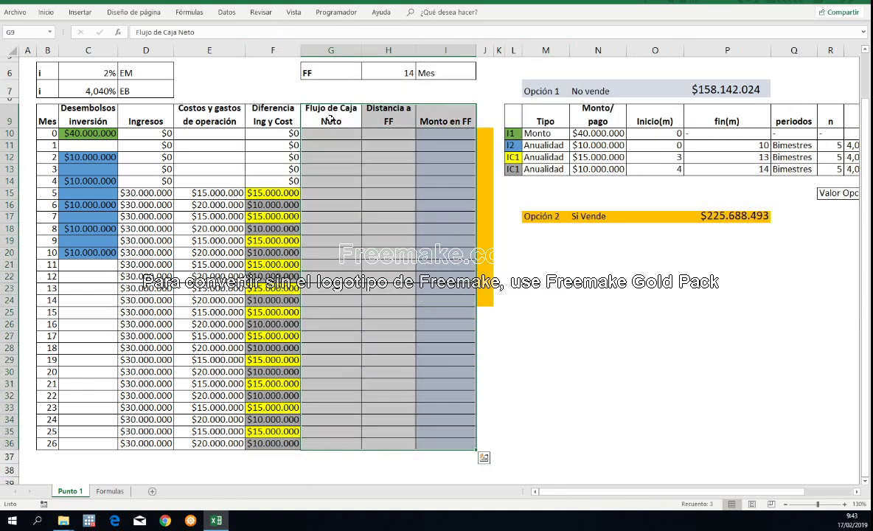
pyautogui.click(339, 118)
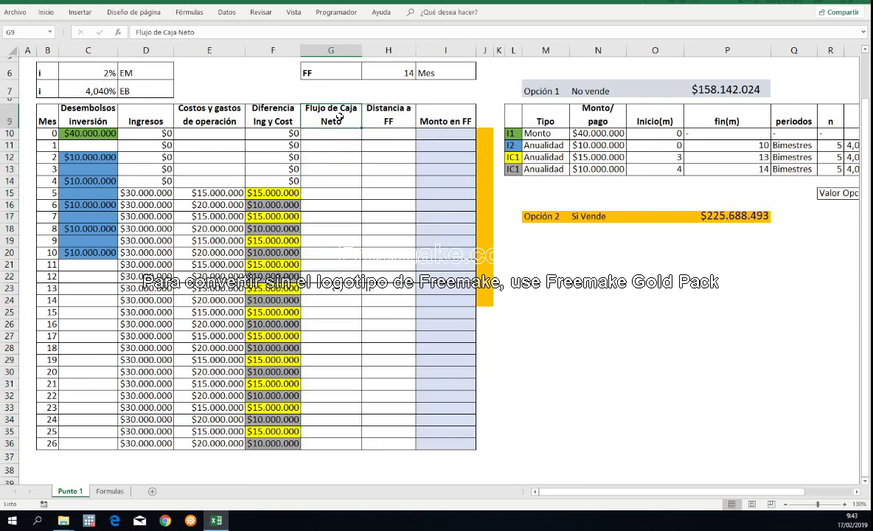
pyautogui.moveTo(335, 116); pyautogui.dragTo(312, 444)
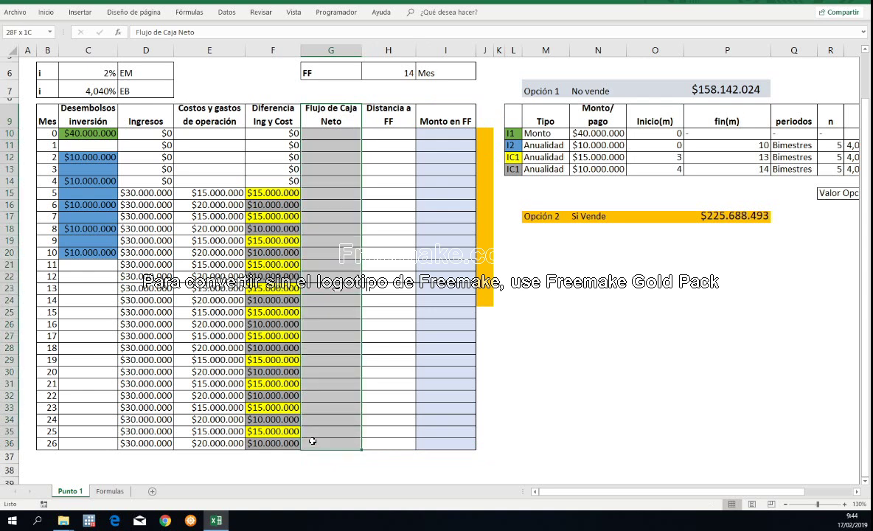
# Enter the net cash flow formula =D10-C10-E10 in G10 for month 0.
pyautogui.click(349, 130)
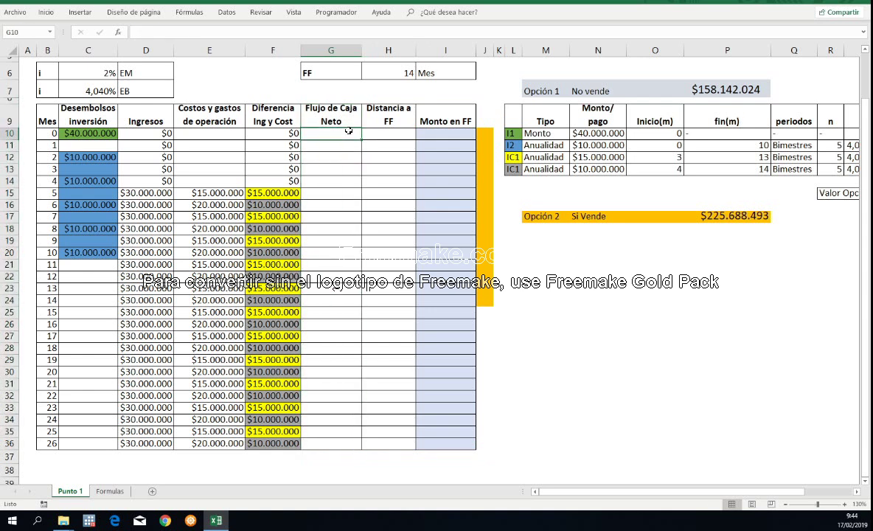
pyautogui.write('=')
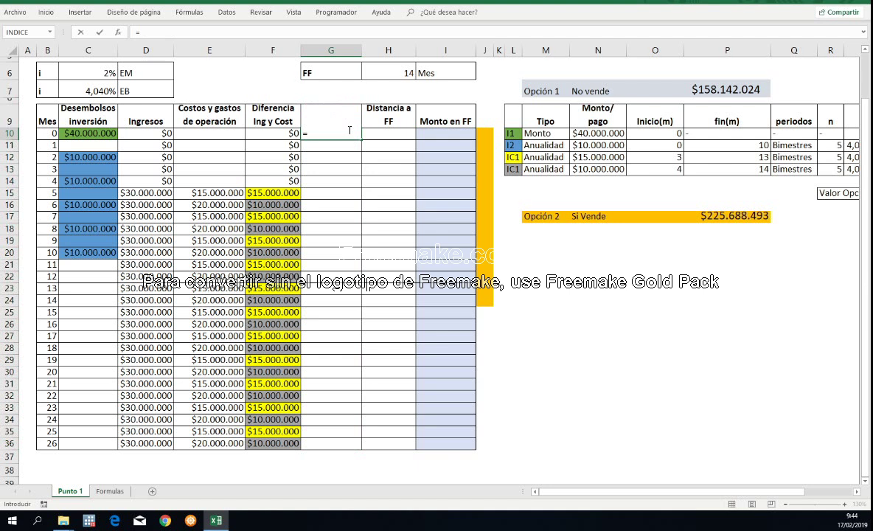
pyautogui.press('Escape')
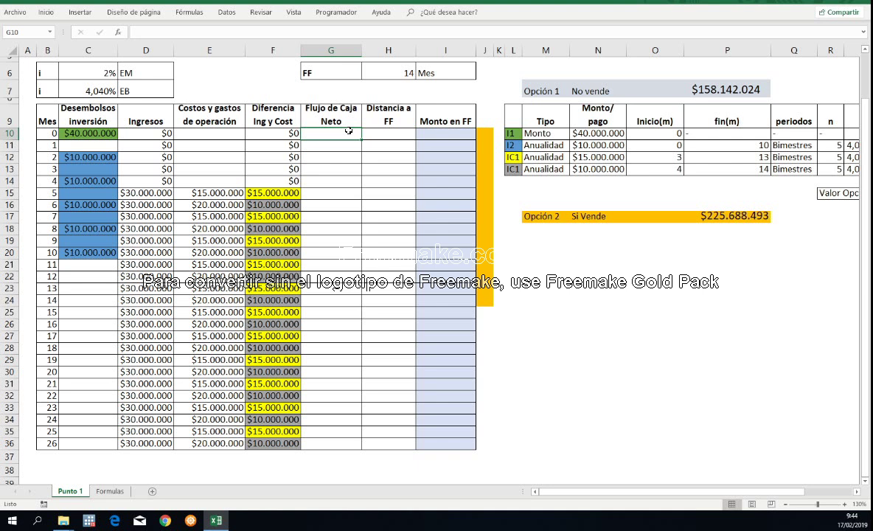
pyautogui.write('=')
pyautogui.press('Left')
pyautogui.press('Left')
pyautogui.press('Left')
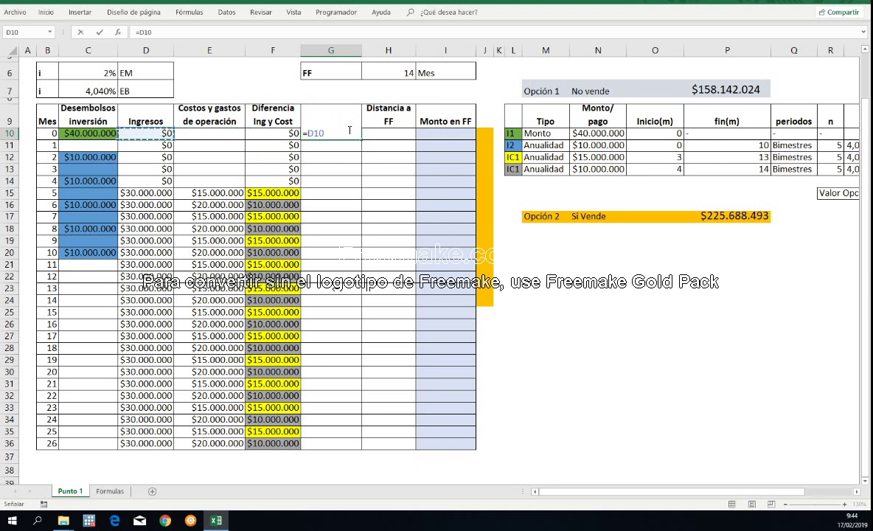
pyautogui.write('-')
pyautogui.press('Left')
pyautogui.press('Left')
pyautogui.press('Left')
pyautogui.press('Left')
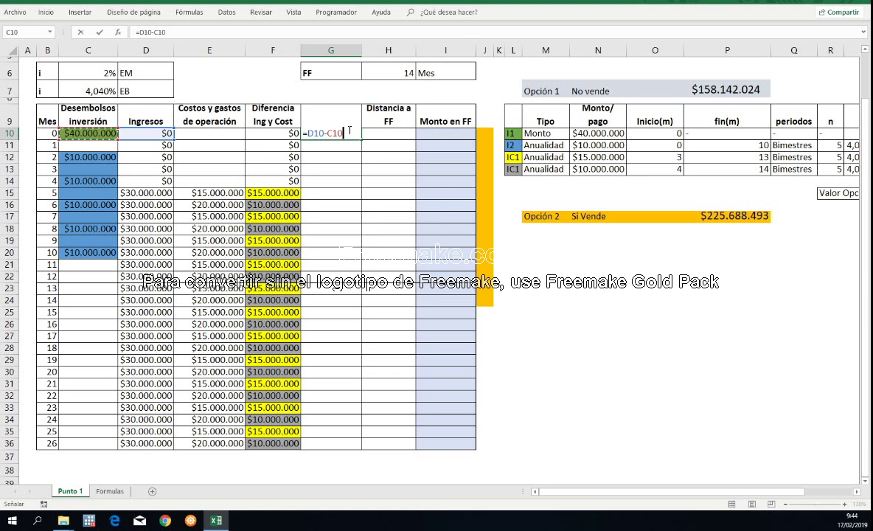
pyautogui.write('-')
pyautogui.press('Left')
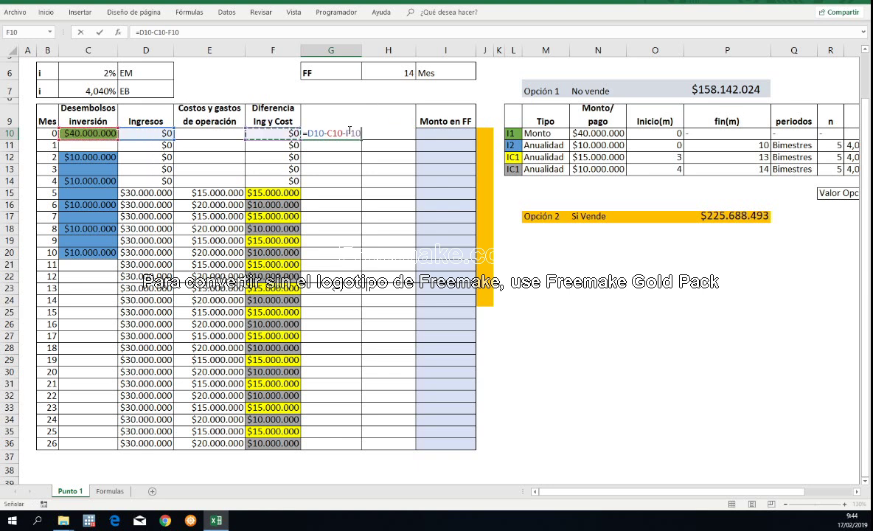
pyautogui.press('Return')
# Copy the Flujo de Caja Neto formula from G10 down to G36.
pyautogui.click(349, 131)
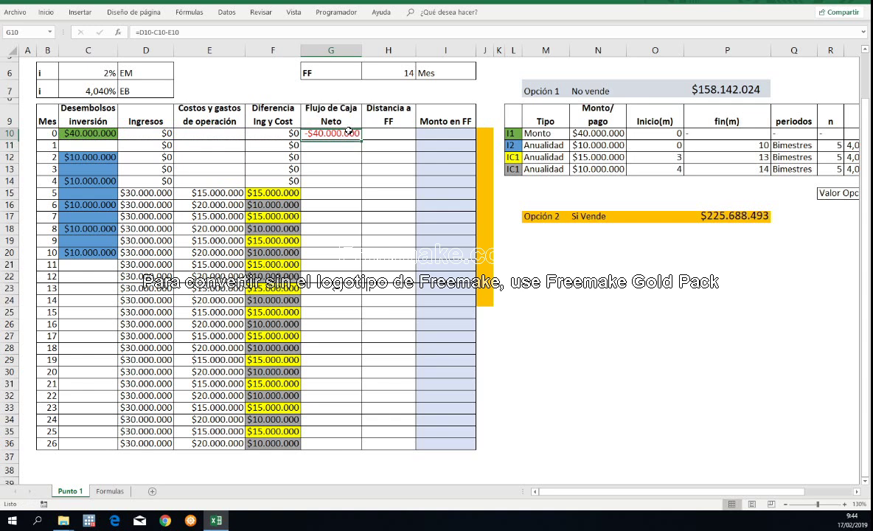
pyautogui.click(287, 111)
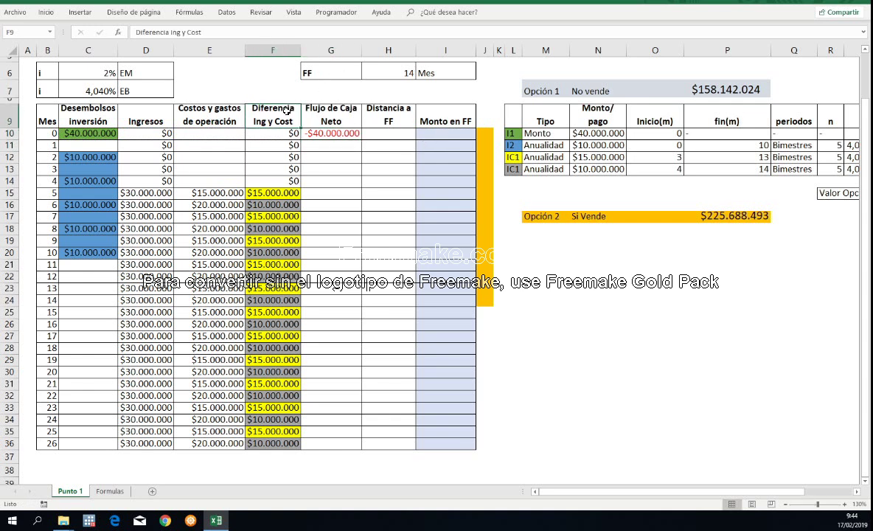
pyautogui.click(358, 131)
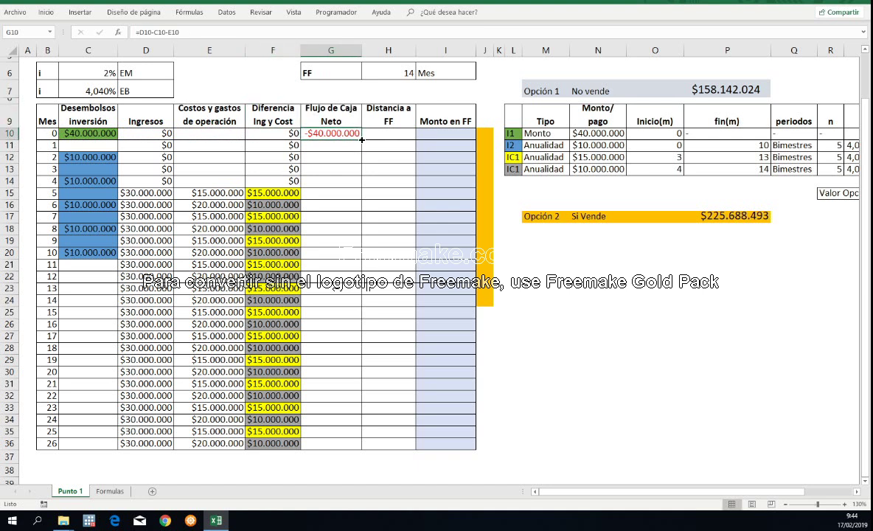
pyautogui.moveTo(361, 139); pyautogui.dragTo(334, 446)
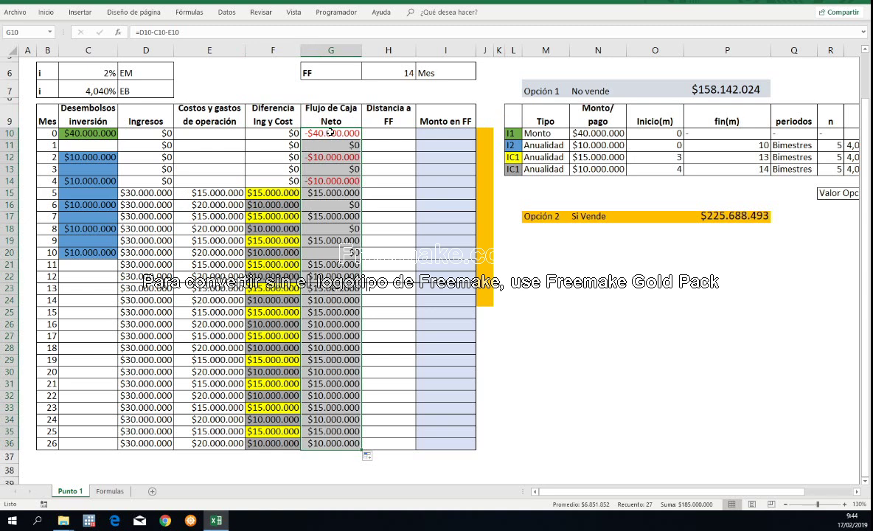
# Try the future value formula =G10*(1+C6)^(14-B10) in H10 and clear the cell.
pyautogui.click(377, 133)
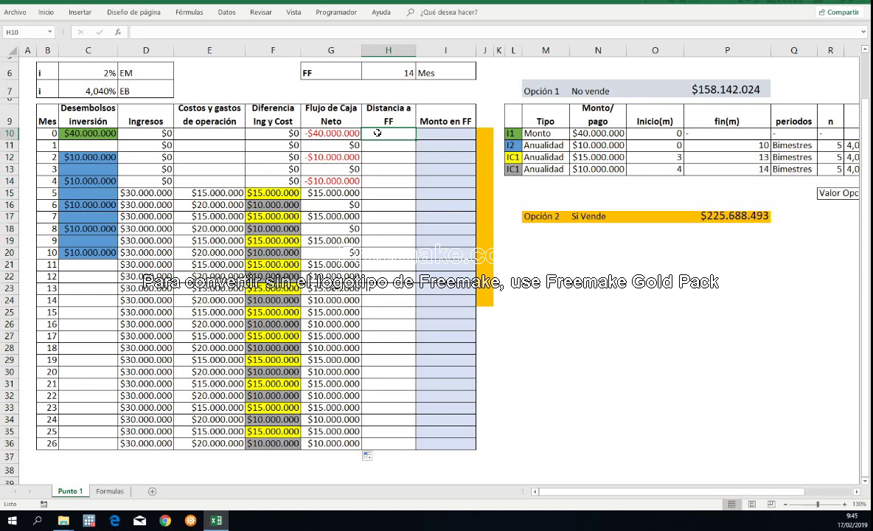
pyautogui.write('=')
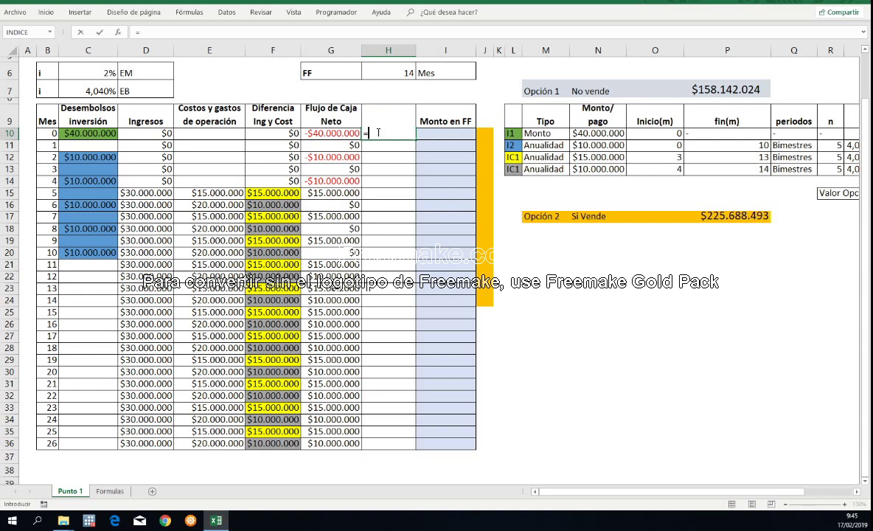
pyautogui.click(336, 133)
pyautogui.write('*(1+')
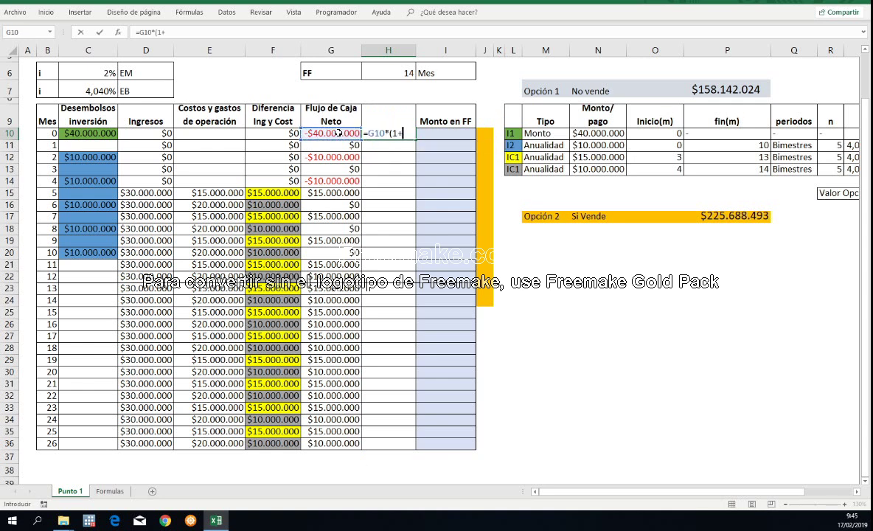
pyautogui.click(106, 66)
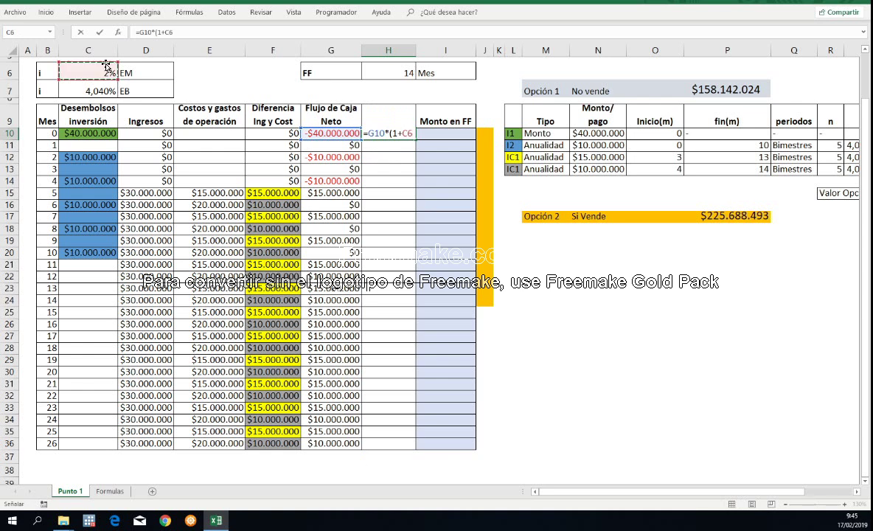
pyautogui.write(')^')
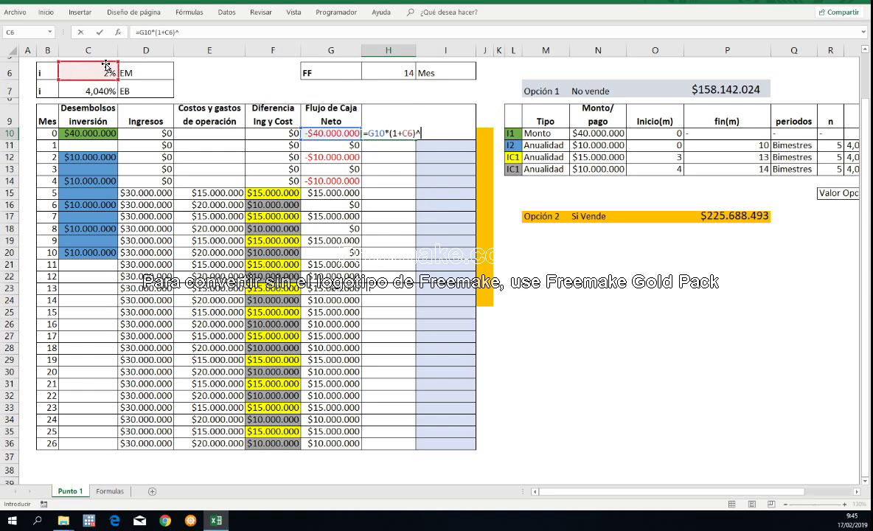
pyautogui.write('14-')
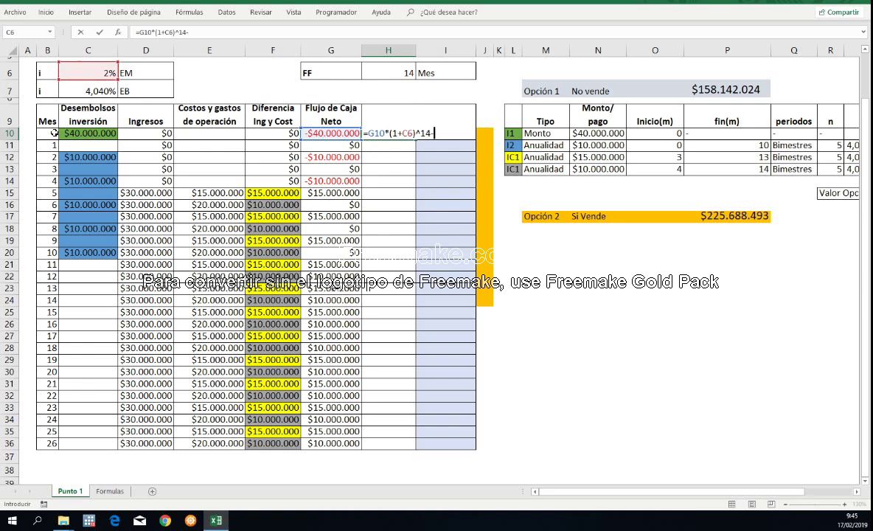
pyautogui.press('BackSpace')
pyautogui.press('BackSpace')
pyautogui.press('BackSpace')
pyautogui.write('(14-')
pyautogui.click(49, 133)
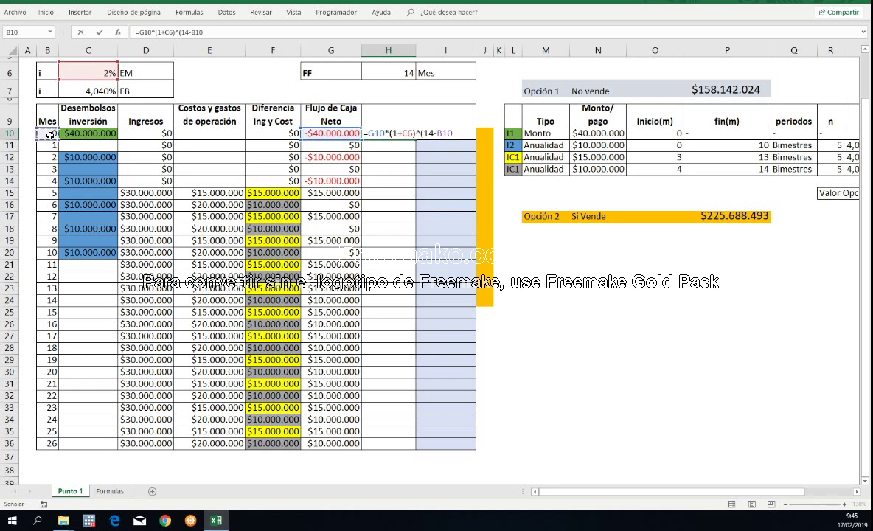
pyautogui.write(')')
pyautogui.press('Return')
pyautogui.press('Up')
pyautogui.press('Delete')
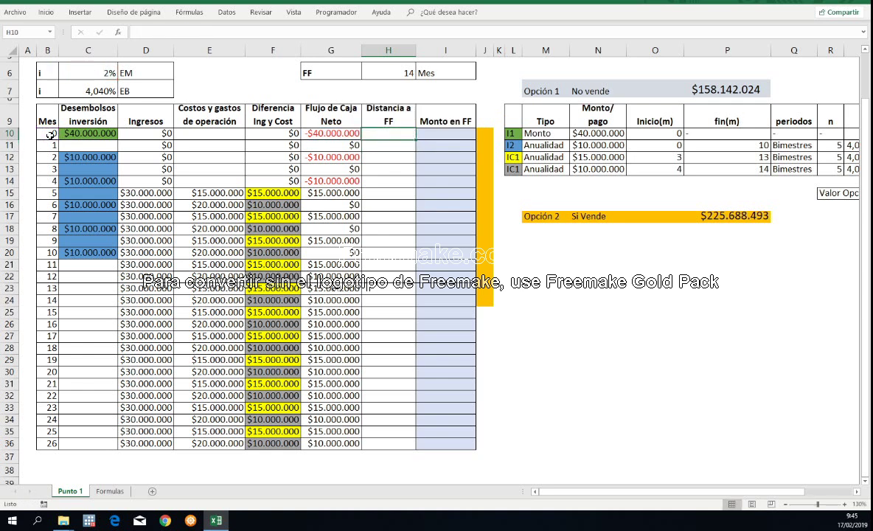
# Enter the Distancia a FF formula =$H$6-B10 in H10 and copy it down to H36.
pyautogui.write('=')
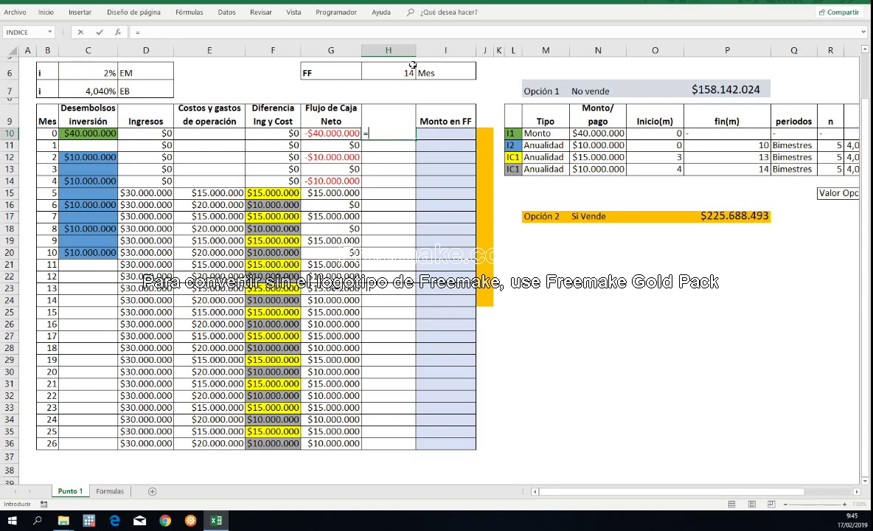
pyautogui.click(410, 67)
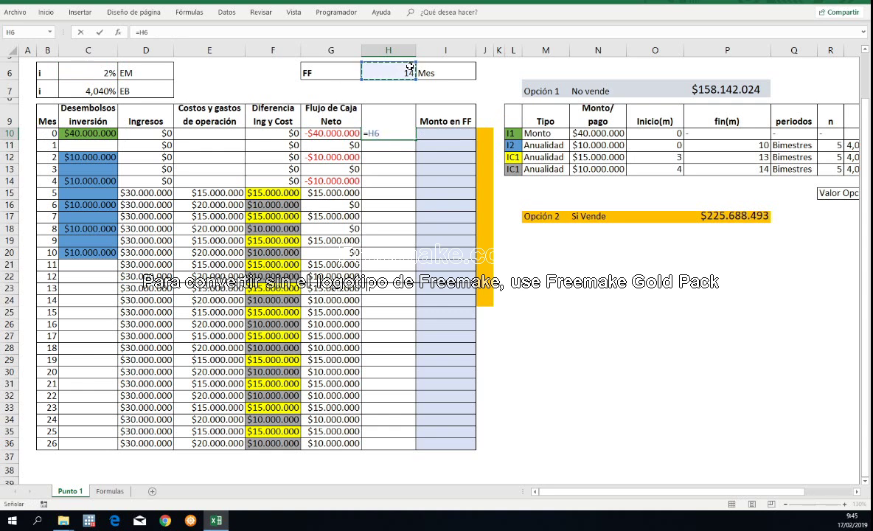
pyautogui.press('F4')
pyautogui.write('-')
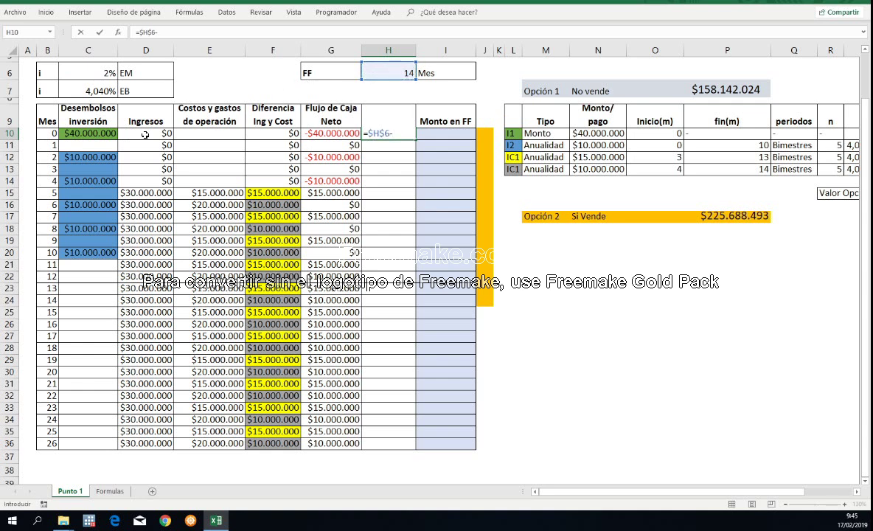
pyautogui.click(50, 133)
pyautogui.hotkey('ctrl', 'Return')
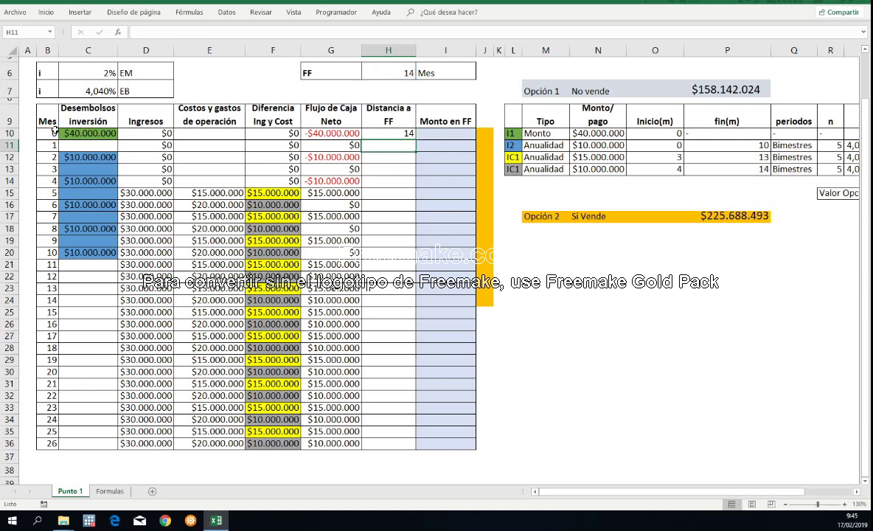
pyautogui.moveTo(416, 138); pyautogui.dragTo(419, 444)
pyautogui.click(417, 263)
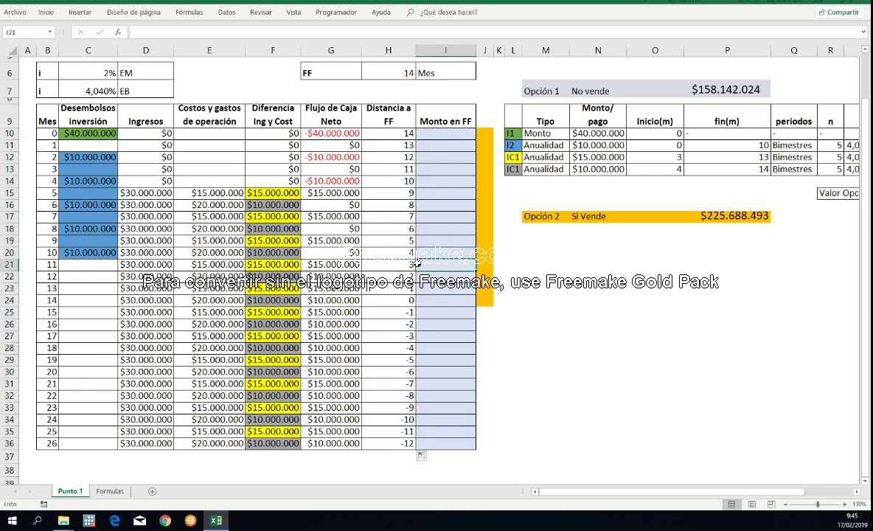
# Enter the Monto en FF formula =G10*(1+$C$6)^H10 in I10 and copy it down to I36.
pyautogui.click(439, 139)
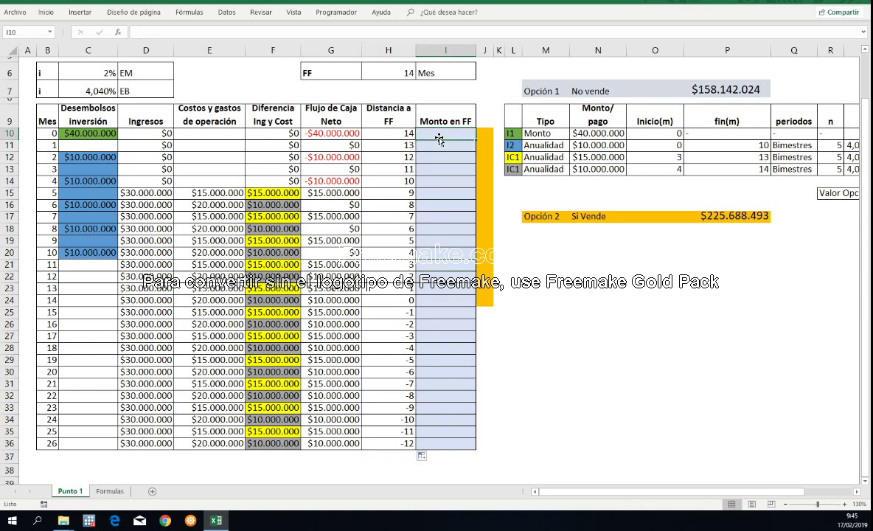
pyautogui.write('=')
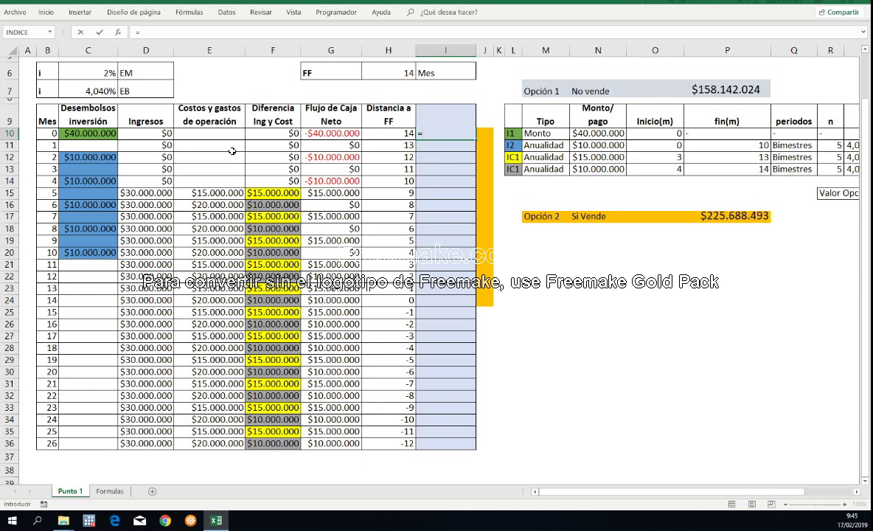
pyautogui.click(335, 134)
pyautogui.write('*(1+')
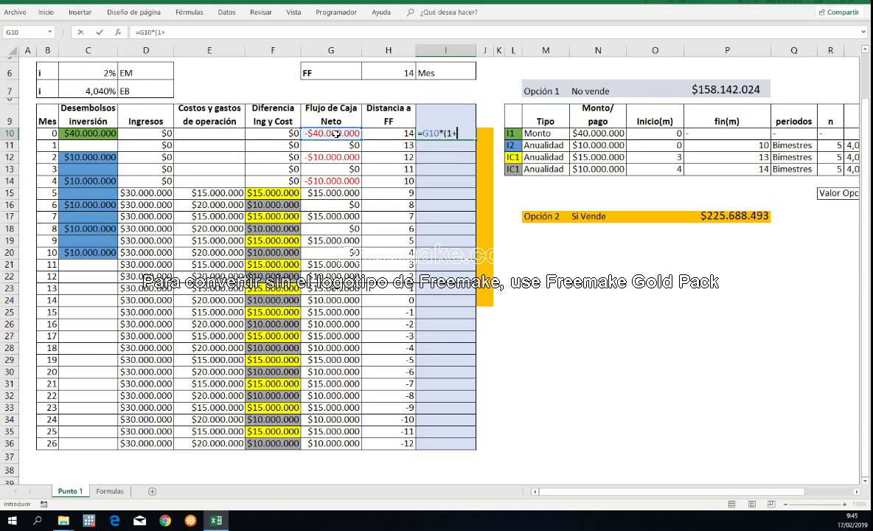
pyautogui.click(91, 66)
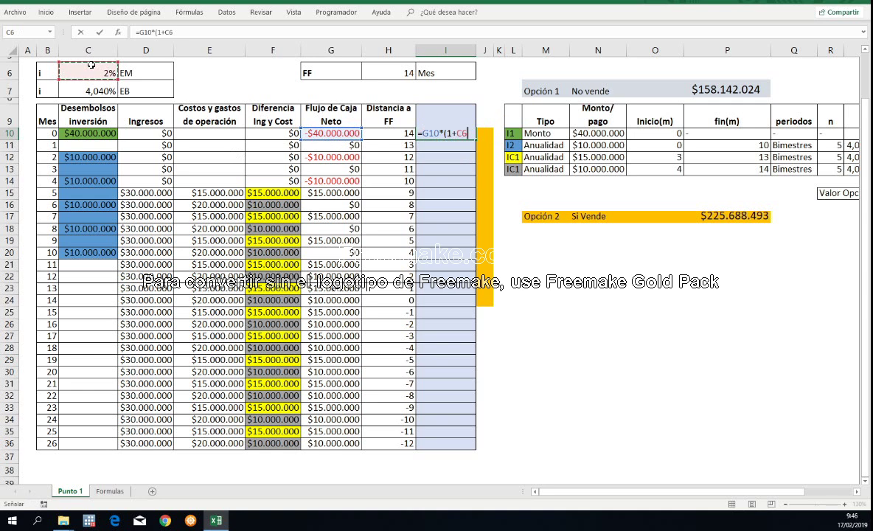
pyautogui.write('4')
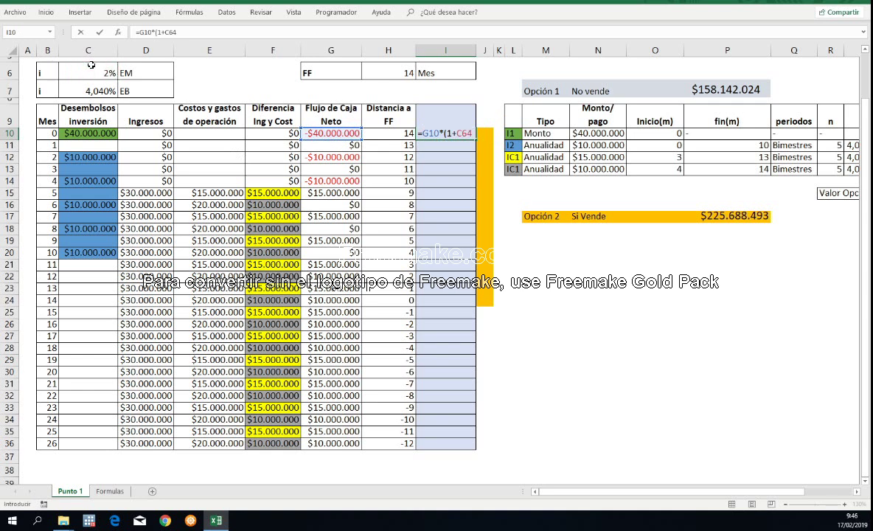
pyautogui.press('BackSpace')
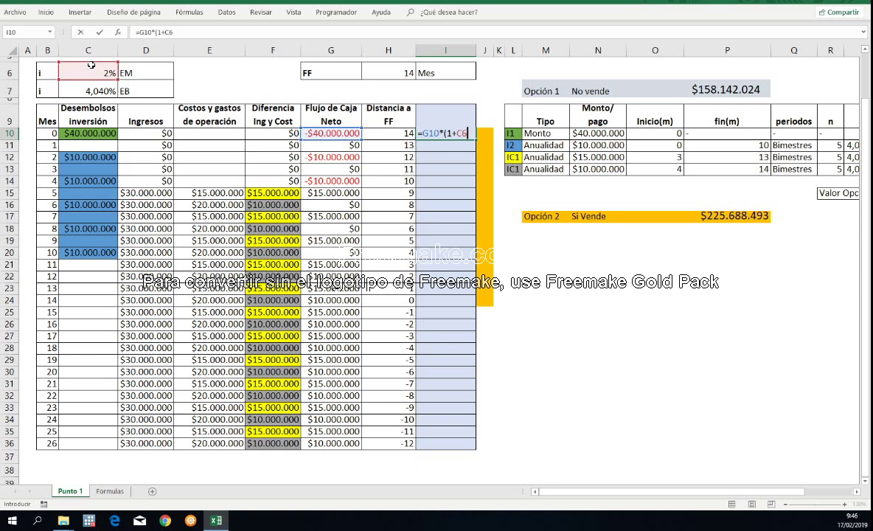
pyautogui.press('F4')
pyautogui.write('(')
pyautogui.press('BackSpace')
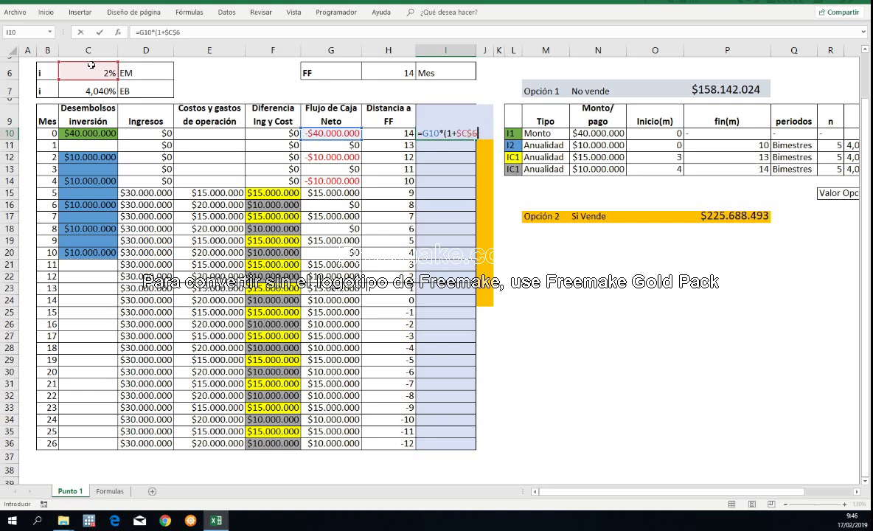
pyautogui.write(')^')
pyautogui.click(391, 135)
pyautogui.press('Return')
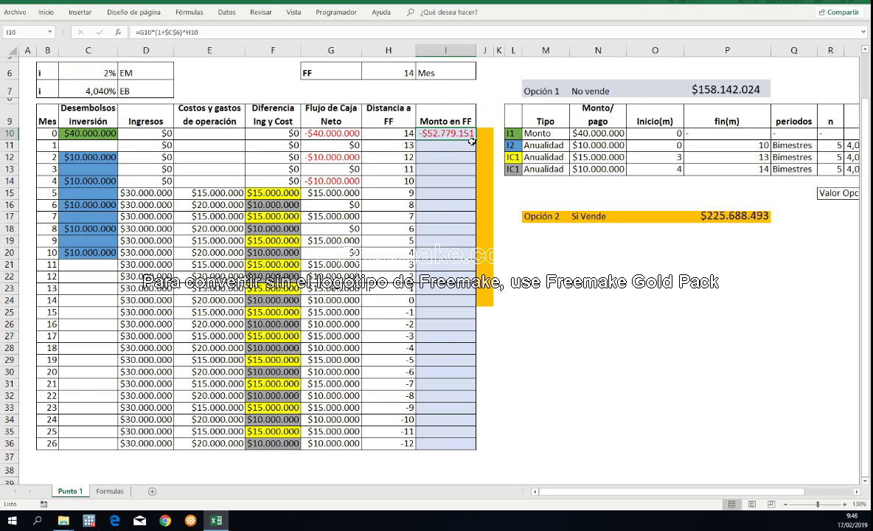
pyautogui.moveTo(471, 164); pyautogui.dragTo(451, 451)
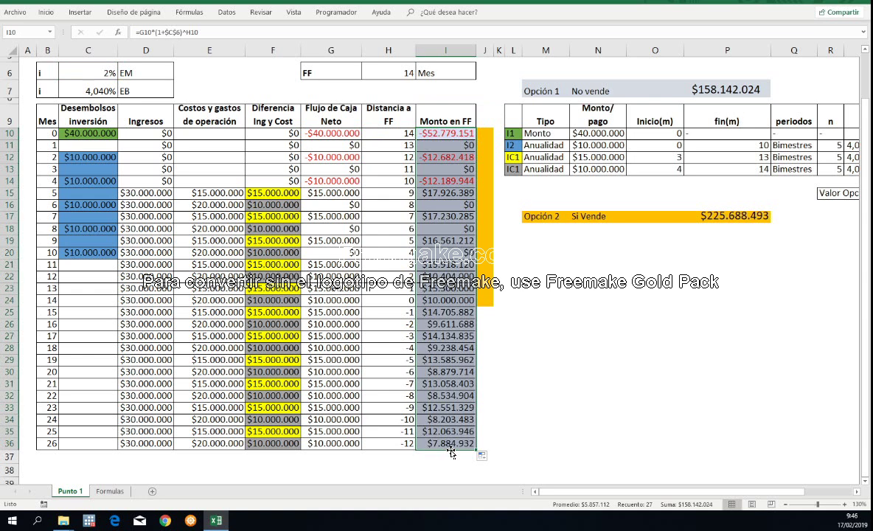
pyautogui.click(693, 325)
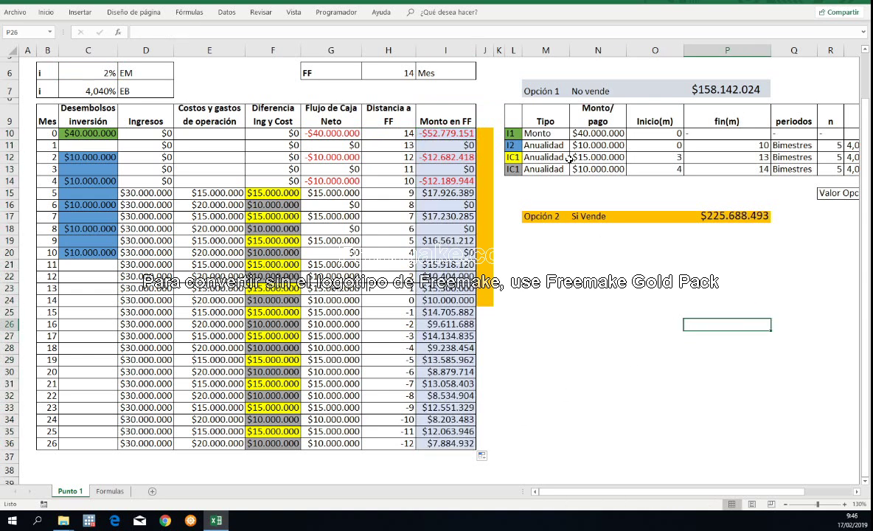
# Sum the Monto en FF values of all months with =SUMA(I10:I36) in P6, above the Opción 1 result.
pyautogui.click(525, 87)
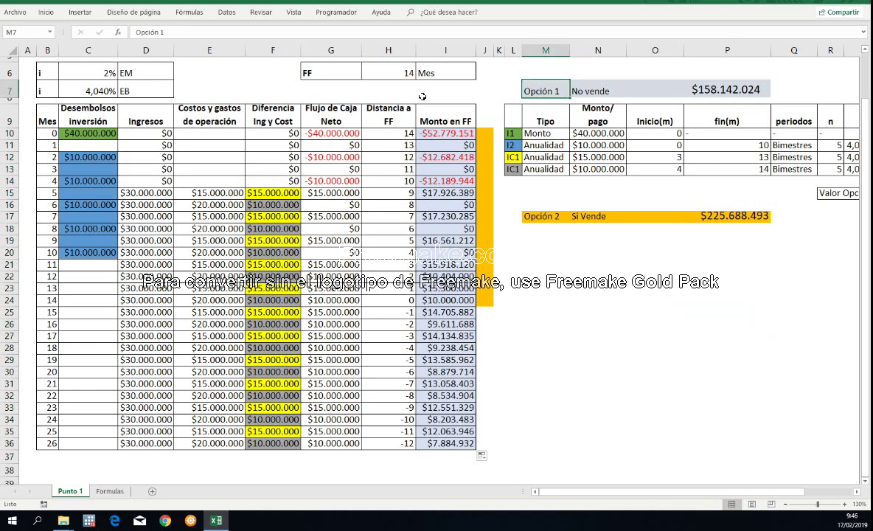
pyautogui.moveTo(47, 132); pyautogui.dragTo(47, 442)
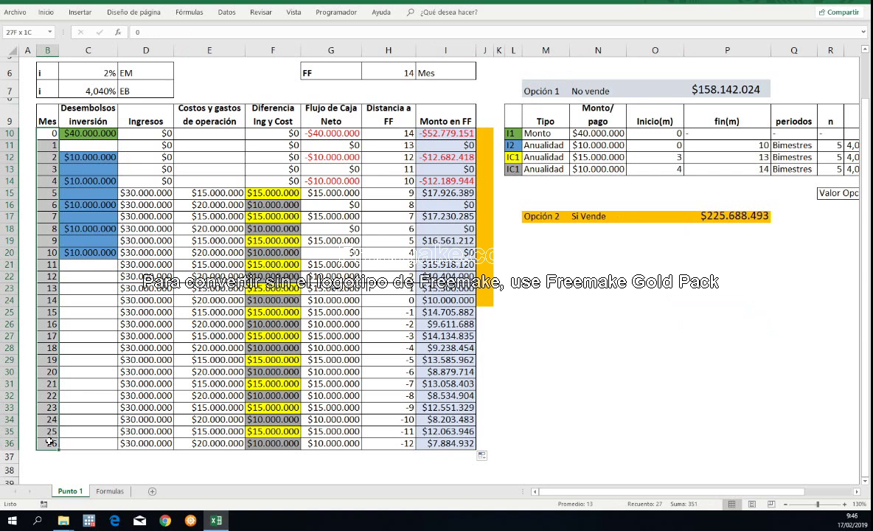
pyautogui.click(580, 85)
pyautogui.moveTo(424, 132); pyautogui.dragTo(448, 443)
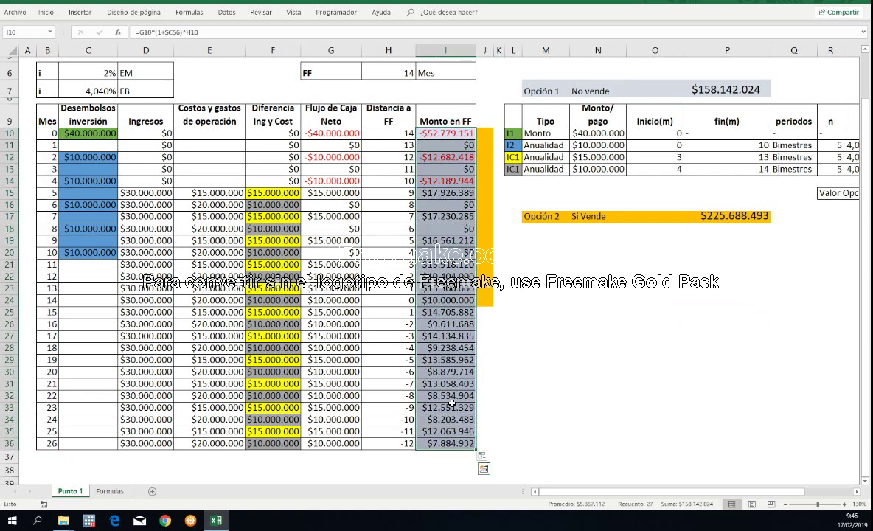
pyautogui.click(718, 73)
pyautogui.write('=suma(')
pyautogui.click(455, 133)
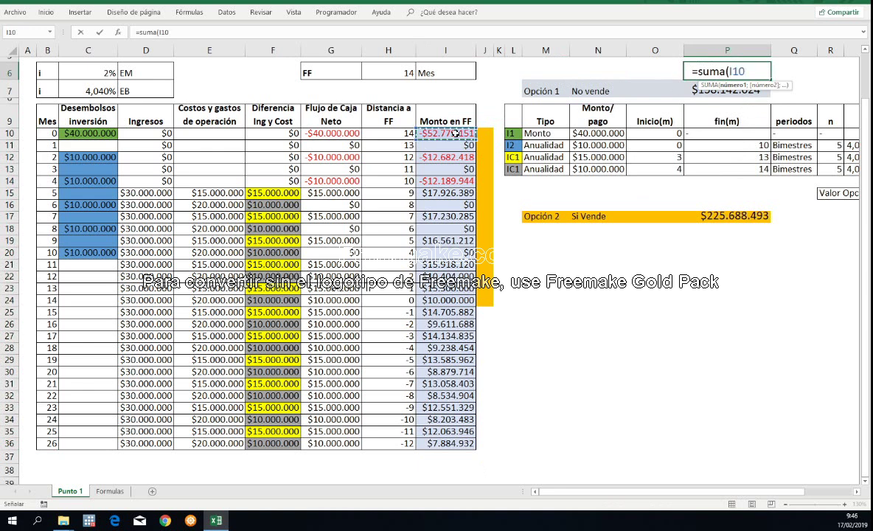
pyautogui.hotkey('ctrl', 'shift', 'Down')
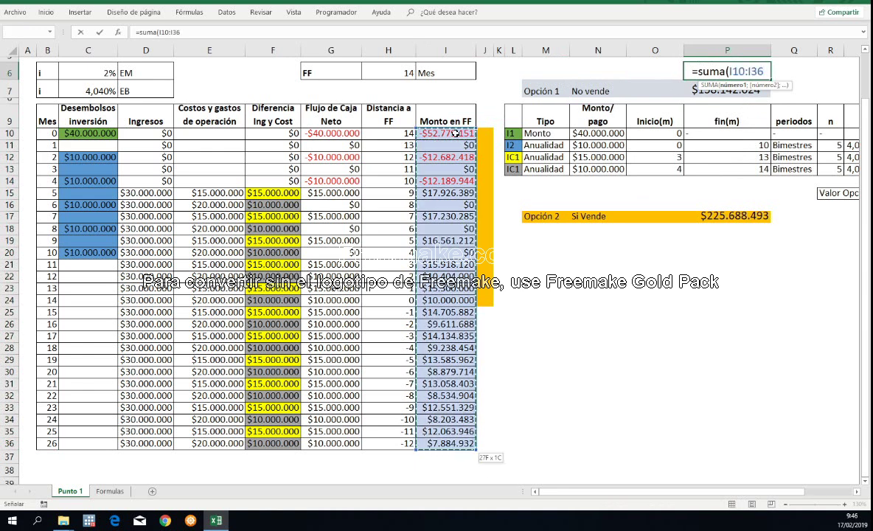
pyautogui.write(')')
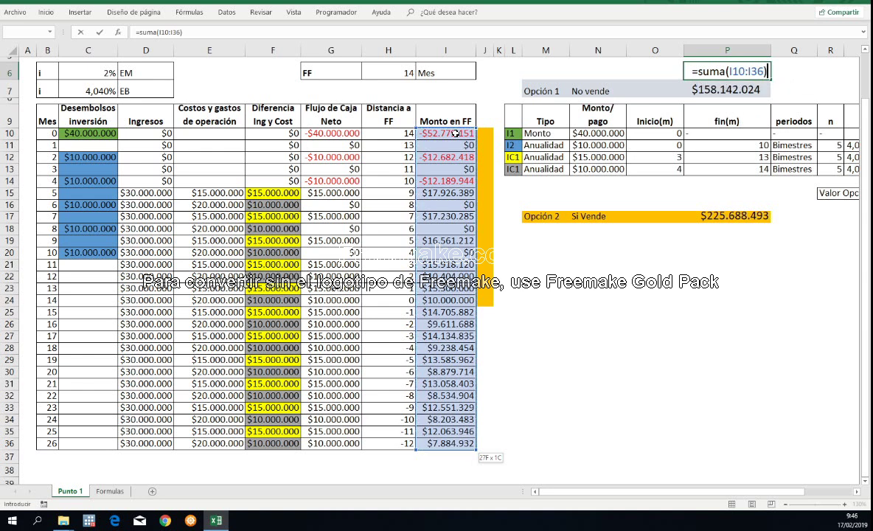
pyautogui.press('Return')
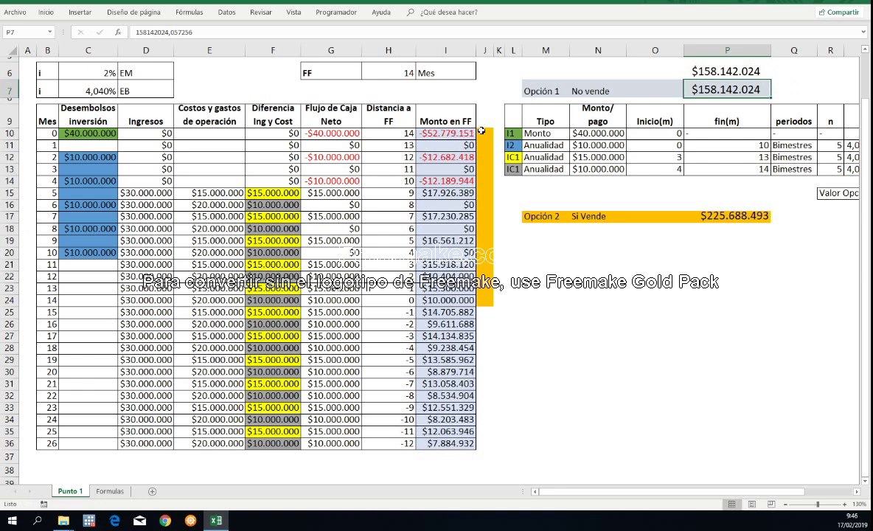
# Sum the Monto en FF values of months 0 to 14 with =SUMA(I10:I24) in P18, below the Opción 2 result.
pyautogui.moveTo(457, 134); pyautogui.dragTo(470, 302)
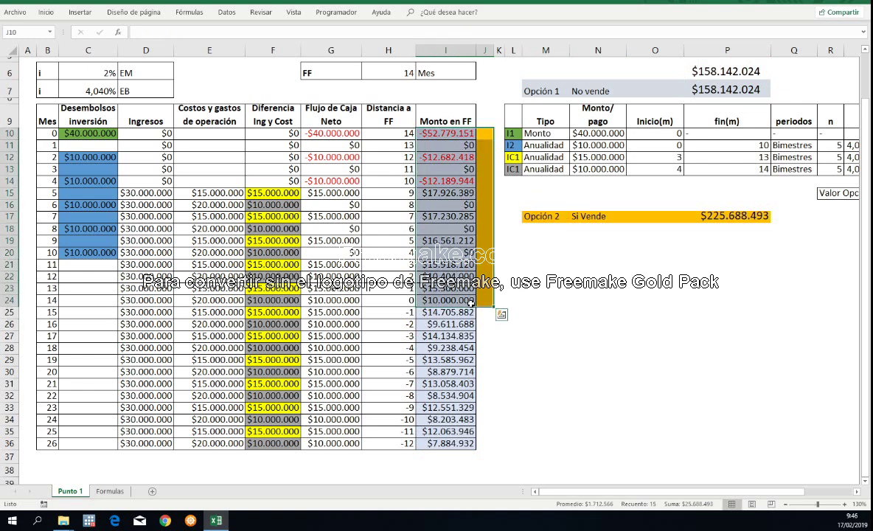
pyautogui.click(715, 235)
pyautogui.write('=suma(')
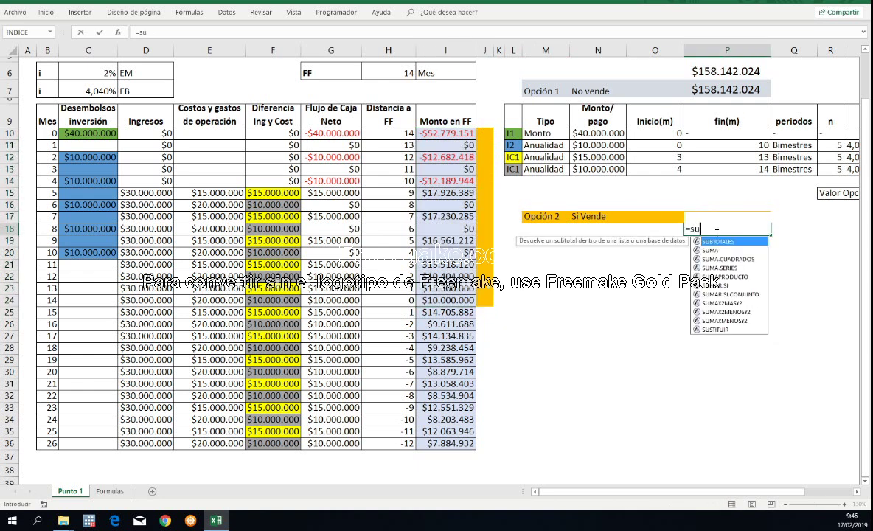
pyautogui.click(470, 130)
pyautogui.hotkey('shift', 'Down')
pyautogui.hotkey('shift', 'Down')
pyautogui.hotkey('shift', 'Down')
pyautogui.hotkey('shift', 'Down')
pyautogui.hotkey('shift', 'Down')
pyautogui.hotkey('shift', 'Down')
pyautogui.hotkey('shift', 'Down')
pyautogui.hotkey('shift', 'Down')
pyautogui.hotkey('shift', 'Down')
pyautogui.hotkey('shift', 'Down')
pyautogui.hotkey('shift', 'Down')
pyautogui.hotkey('shift', 'Down')
pyautogui.hotkey('shift', 'Down')
pyautogui.hotkey('shift', 'Down')
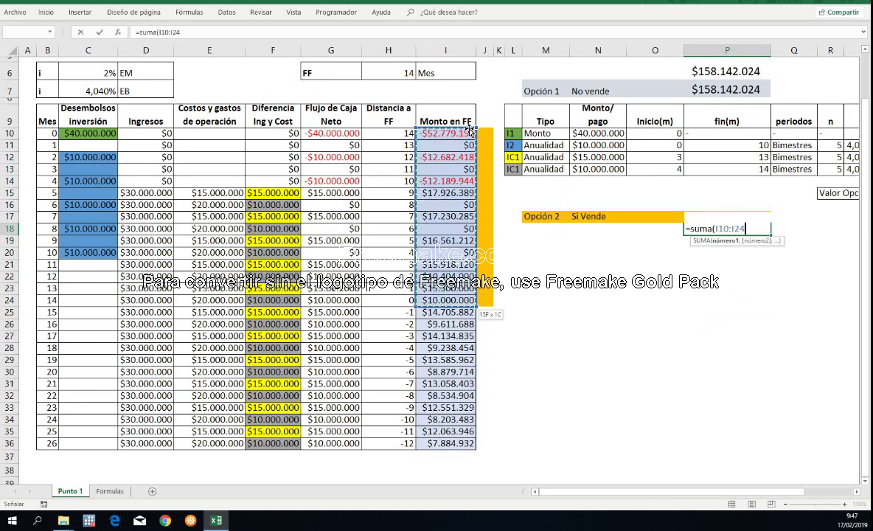
pyautogui.write(')')
pyautogui.press('Return')
# Add the sale value to the P18 formula by extending it to =SUMA(I10:I24)+200000000.
pyautogui.press('Up')
pyautogui.press('F2')
pyautogui.write('+200000000')
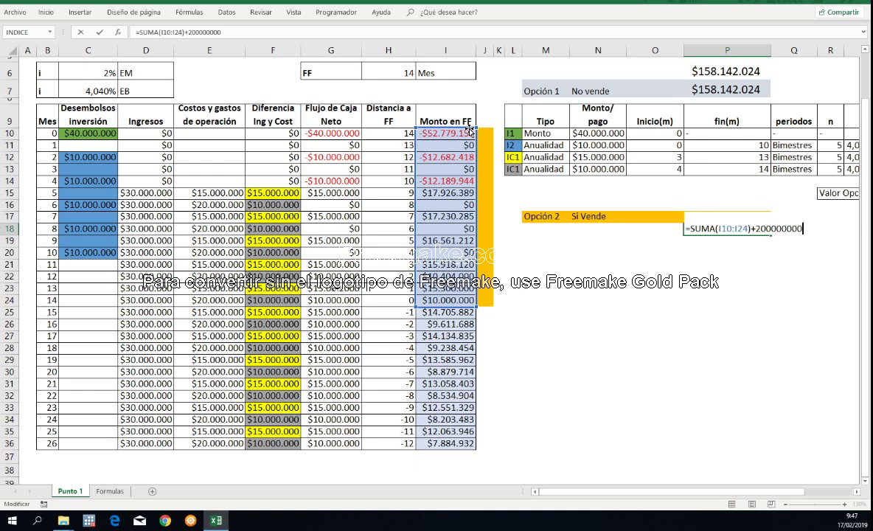
pyautogui.hotkey('ctrl', 'Return')
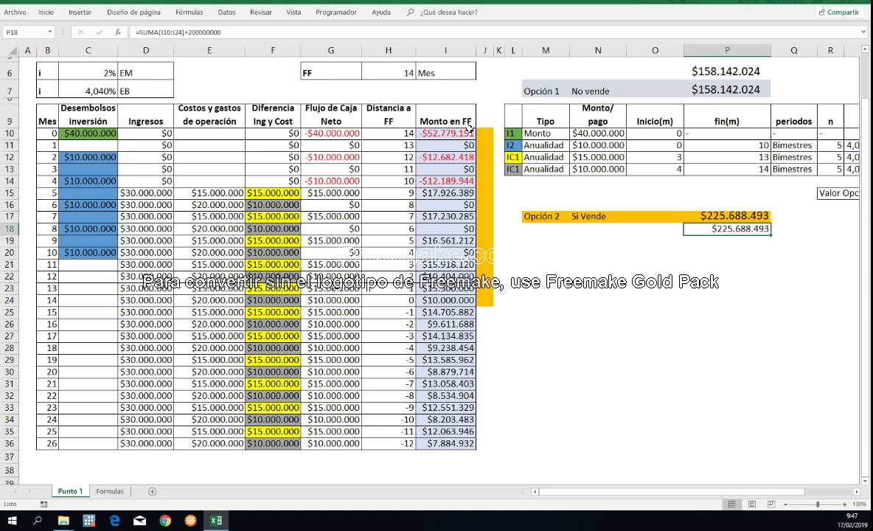
# Select the Flujo de Caja Neto values from G10 to G36.
pyautogui.moveTo(302, 130); pyautogui.dragTo(330, 440)
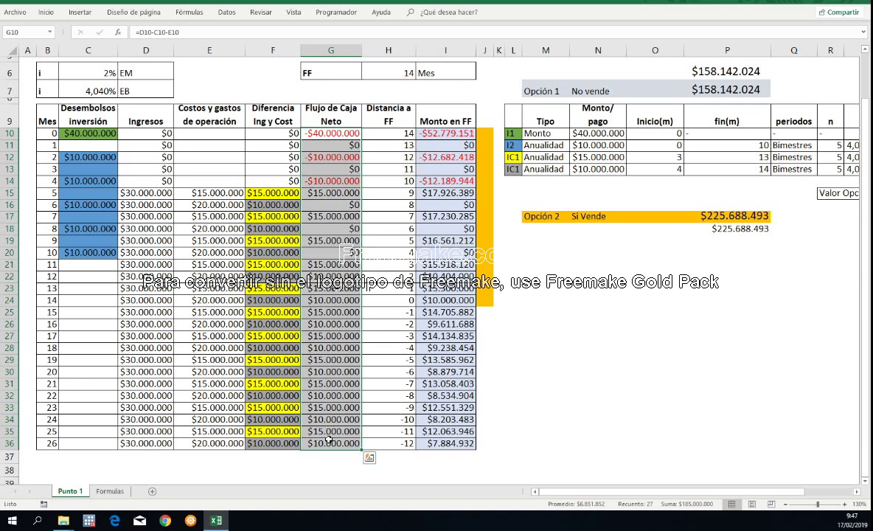